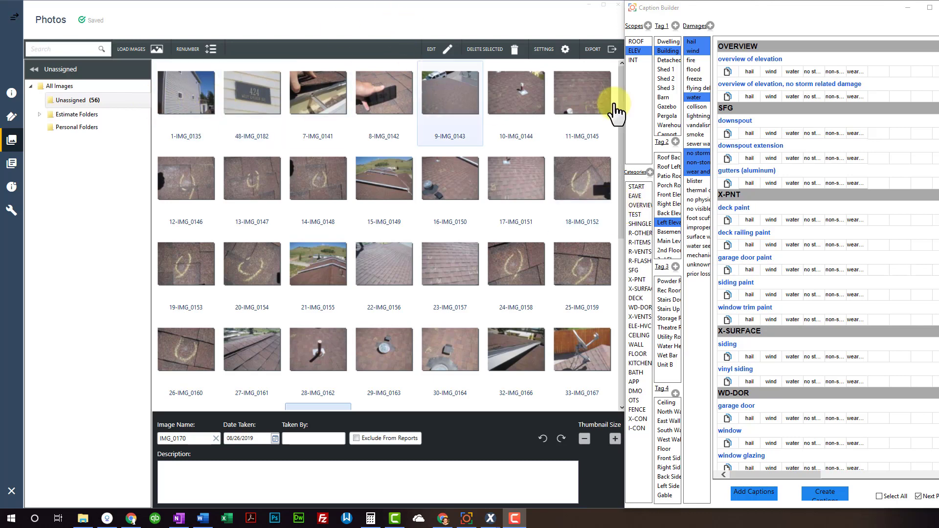
Select photo 1-IMG_0135 and place the cursor in its Description box
left_click(209, 116)
left_click(218, 482)
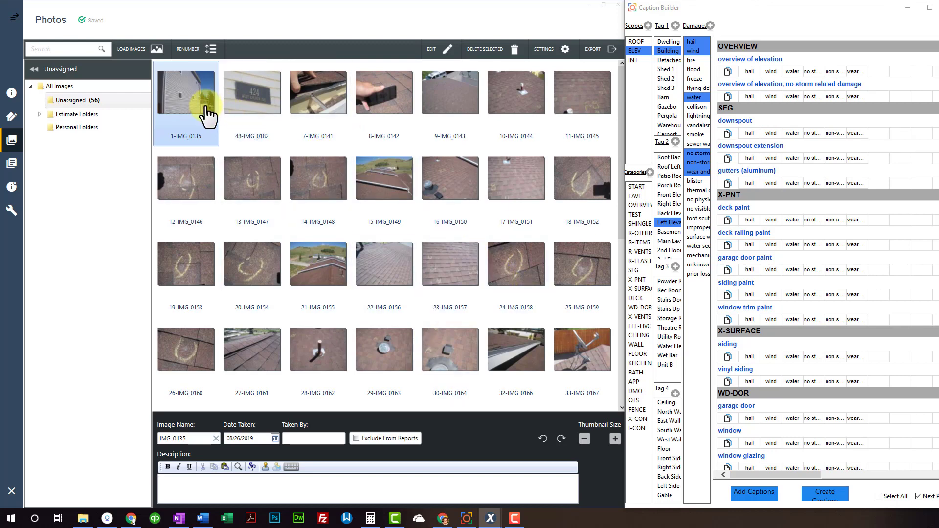
Preview photos IMG_0148, IMG_0155 and IMG_0156, then return to IMG_0135's description
left_click(306, 216)
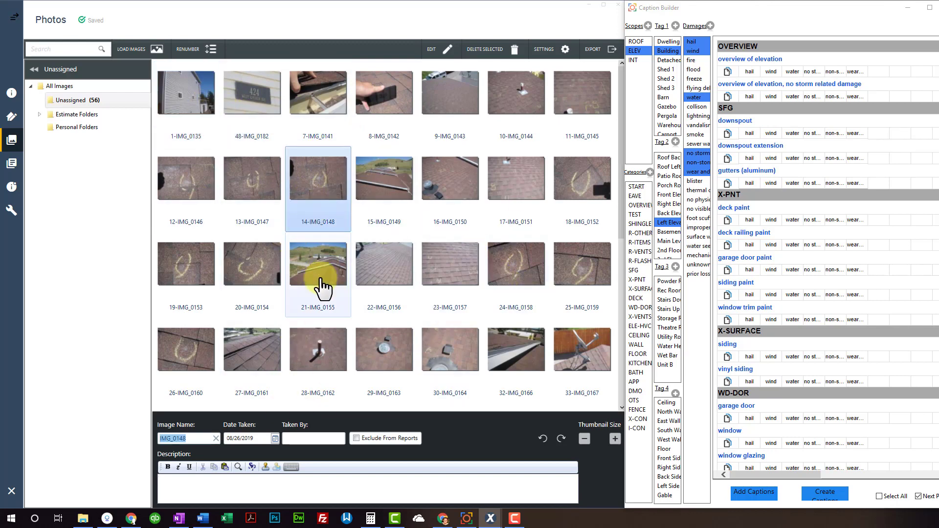
left_click(329, 279)
left_click(360, 266)
left_click(189, 108)
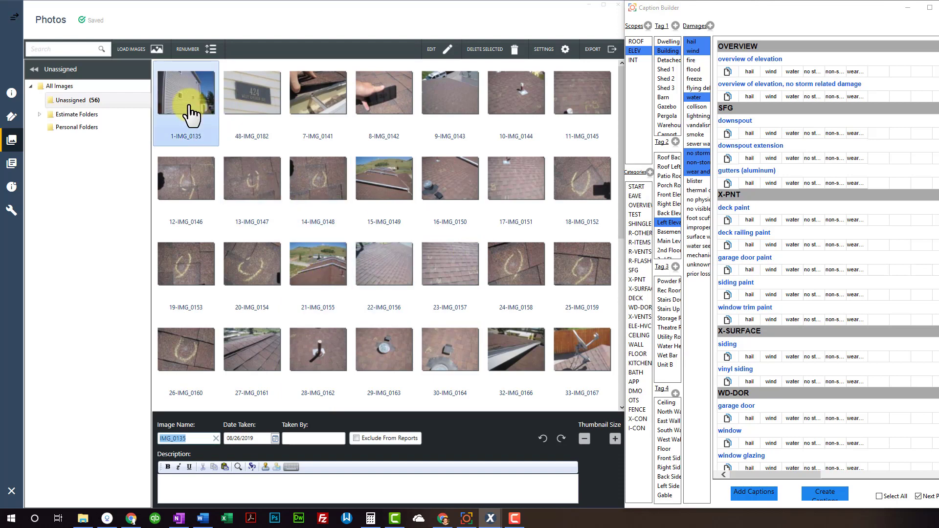
left_click(205, 481)
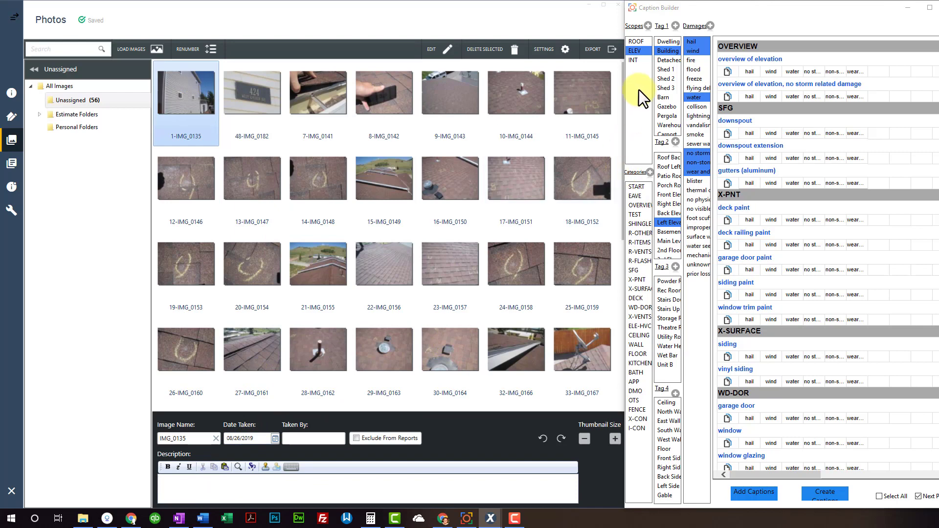
Show the ROOF scope captions, trying the EAVE and START category filters and moving START below EAVE
left_click(642, 42)
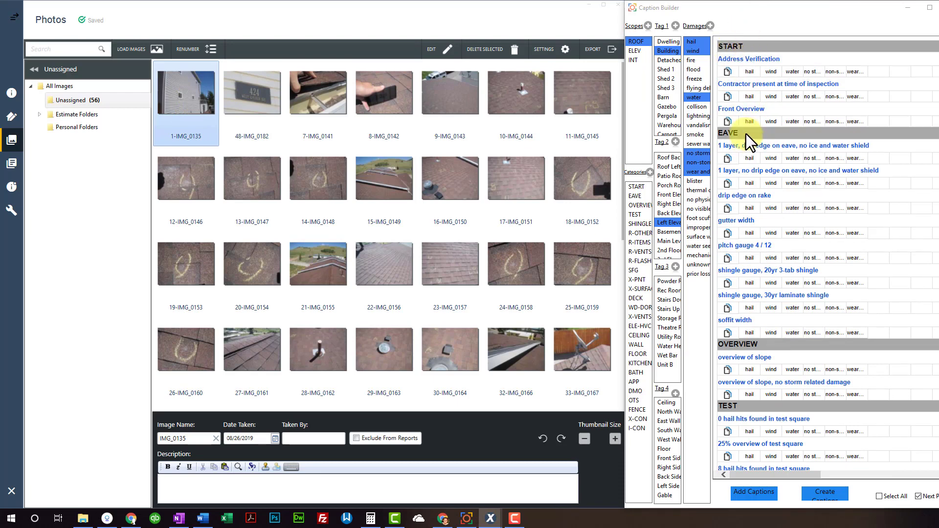
left_click(636, 196)
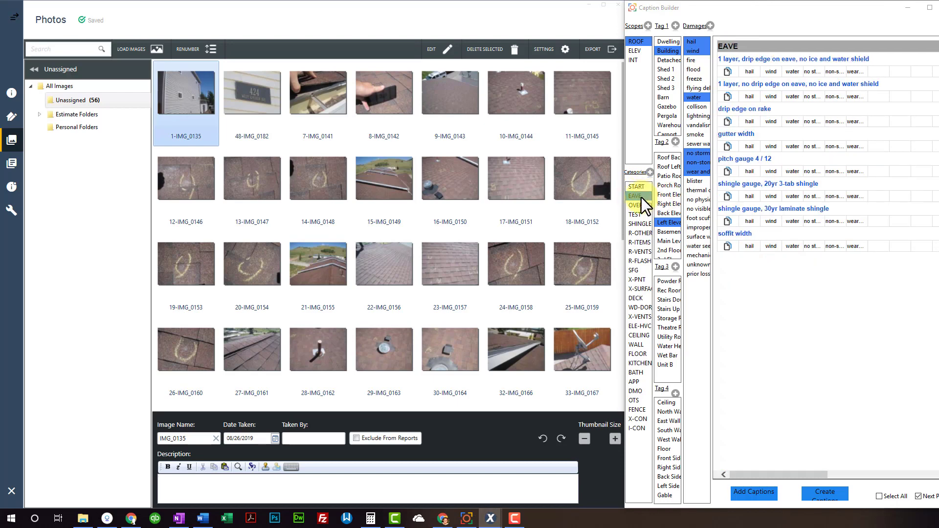
left_click_drag(638, 184, 642, 191)
left_click(638, 187)
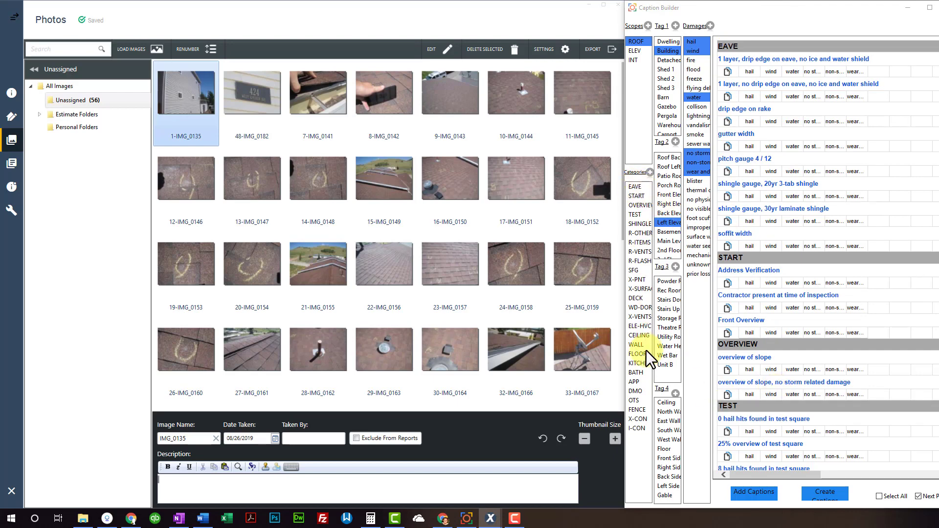
left_click(634, 196)
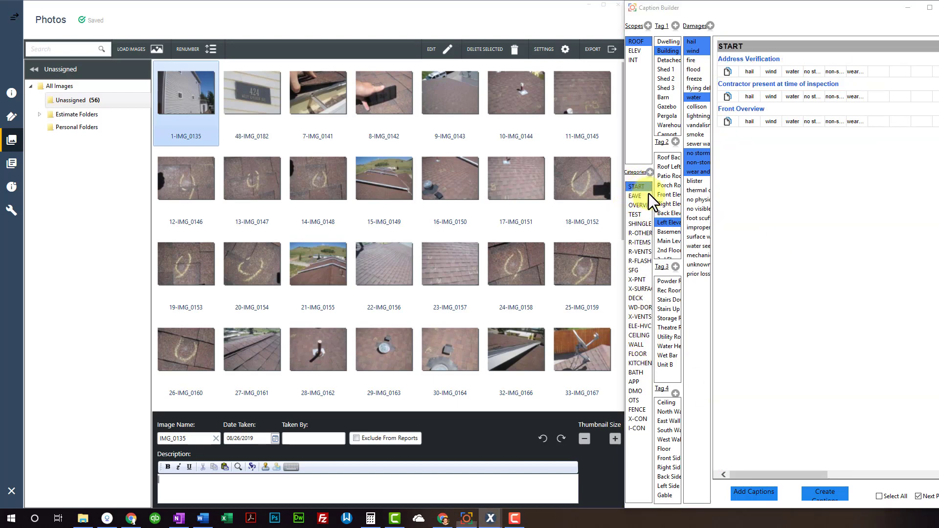
left_click(637, 188)
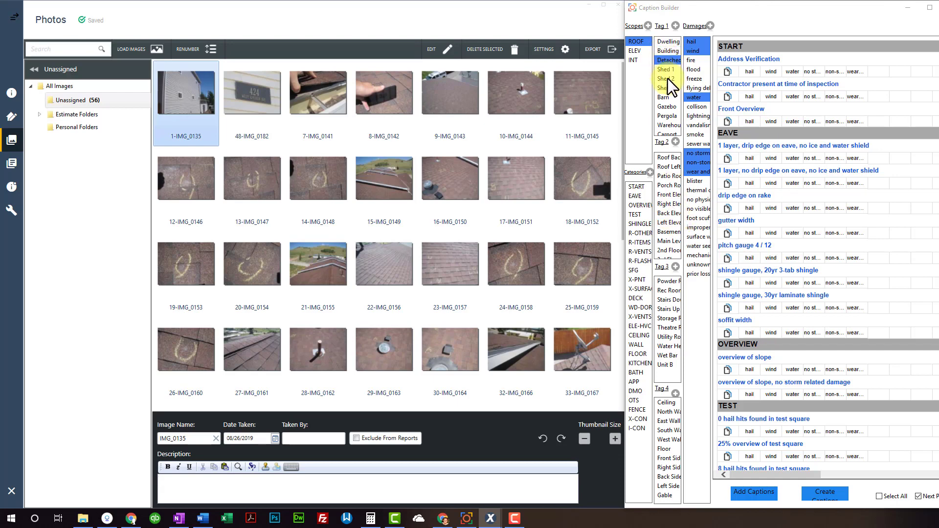
Set Tag 1 to Gazebo, then back to Building
left_click(665, 106)
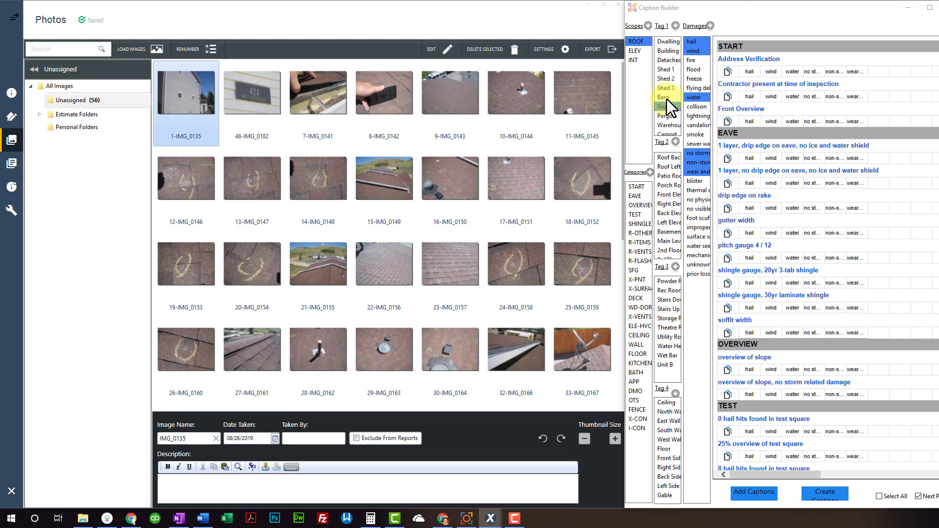
left_click(666, 51)
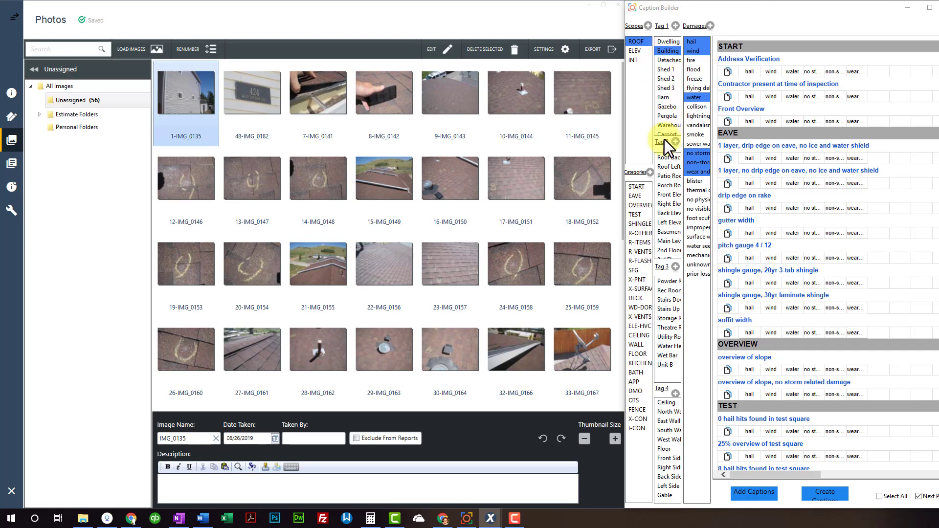
scroll(668, 198, "up", 1)
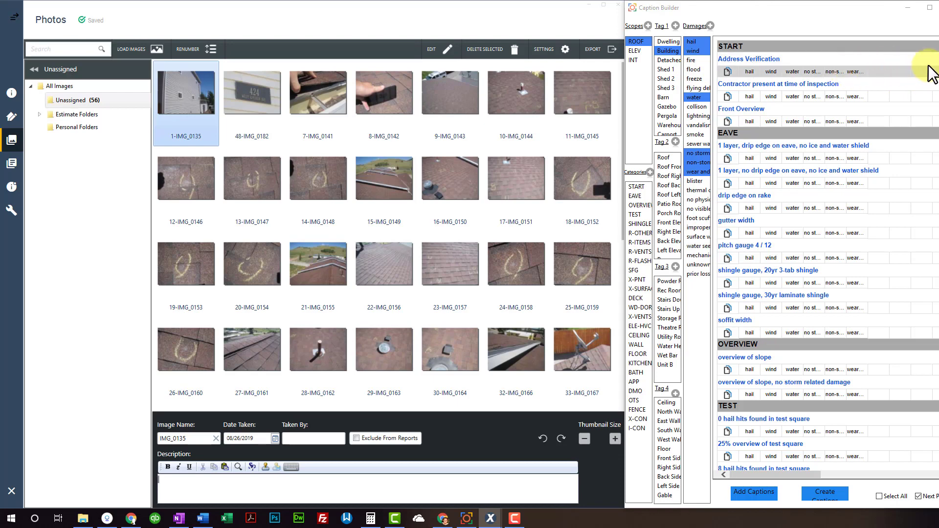
Add the lightning, vandalism and smoke damage types, then remove all three
left_click(697, 119)
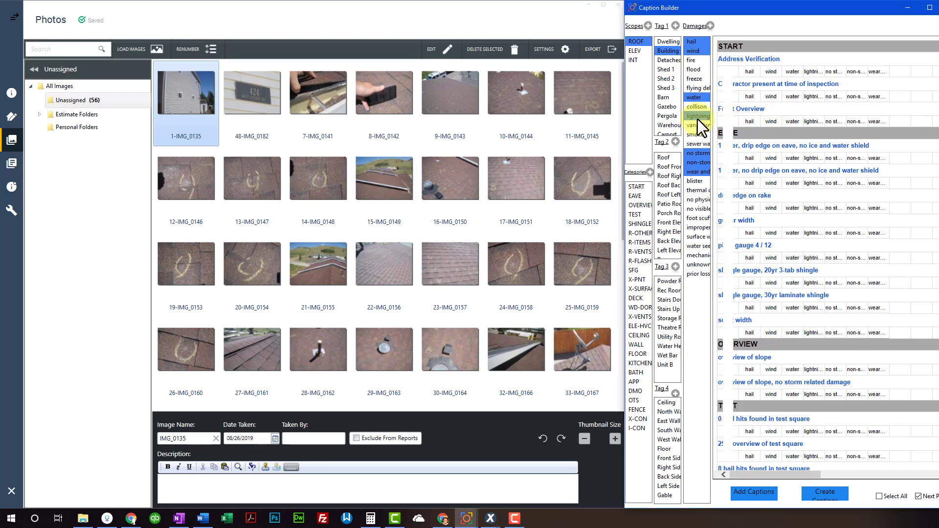
left_click(700, 127)
left_click(700, 135)
left_click(703, 132)
left_click(701, 125)
left_click(700, 115)
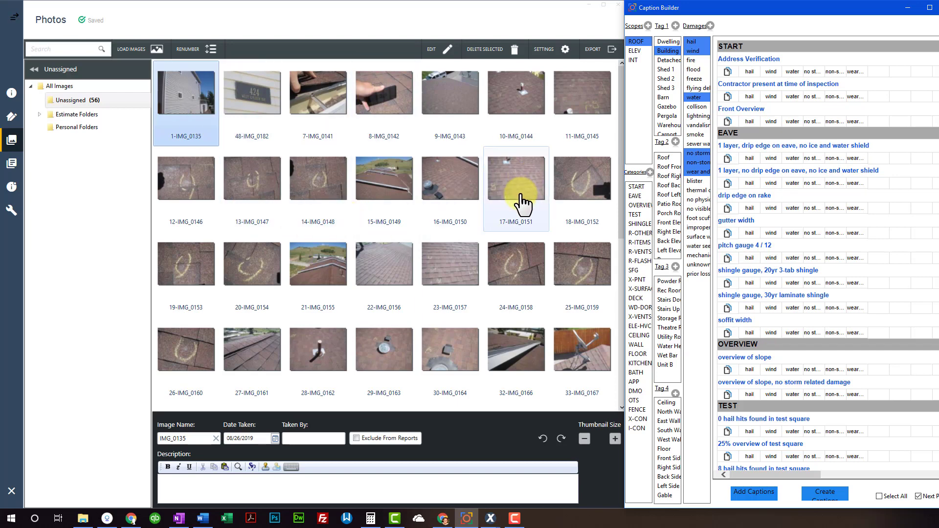
With Tag 1 Building, caption IMG_0135 Front Overview, IMG_0182 Address Verification, IMG_0141 drip edge on eave
left_click(216, 476)
left_click(669, 51)
left_click(749, 98)
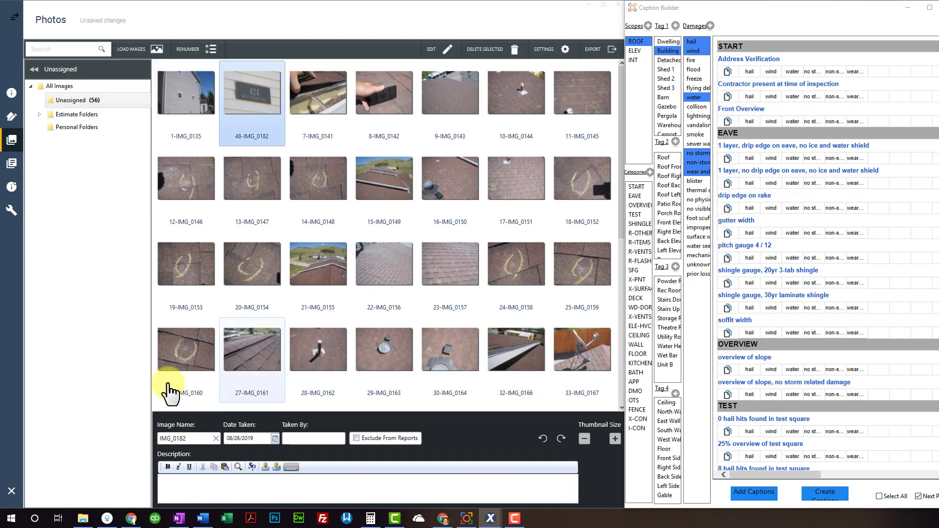
left_click(195, 99)
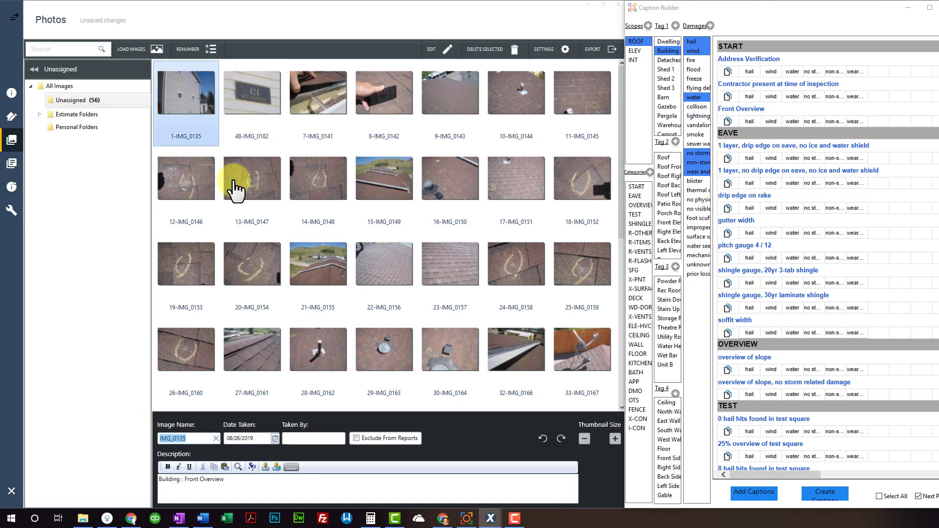
left_click(194, 486)
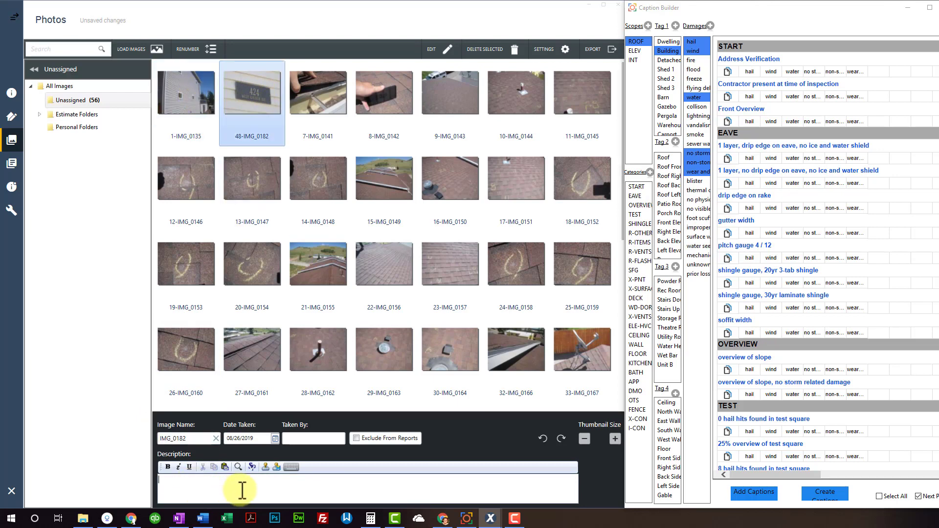
left_click(746, 60)
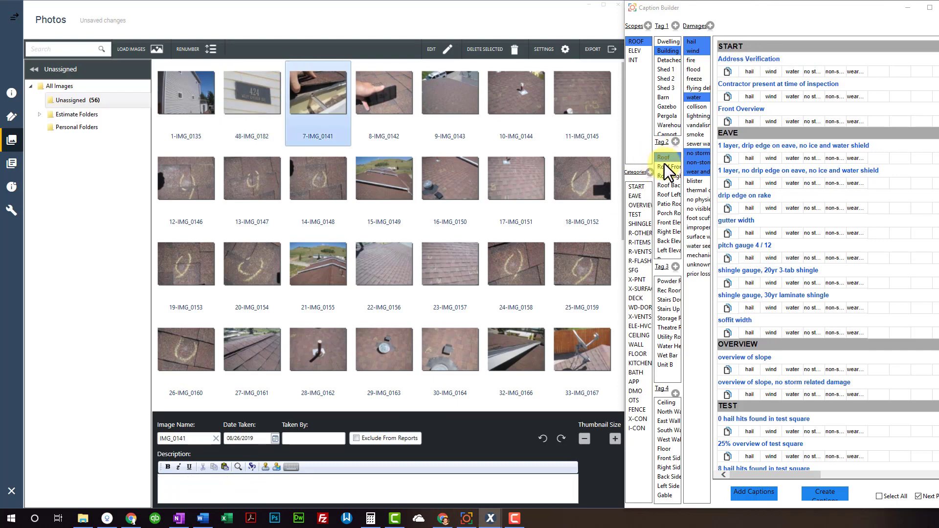
left_click(791, 145)
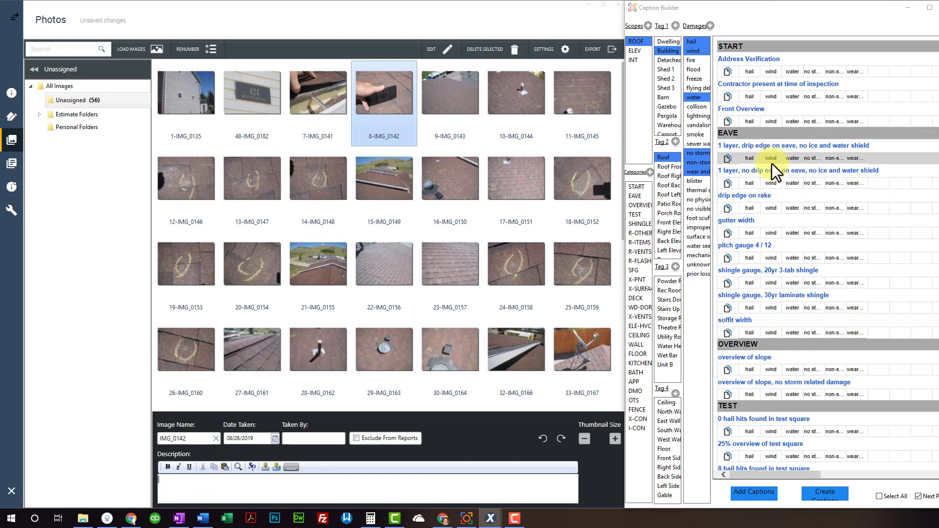
Edit IMG_0141's caption to read 'drip edge on eave, ice and water shield'
left_click(347, 109)
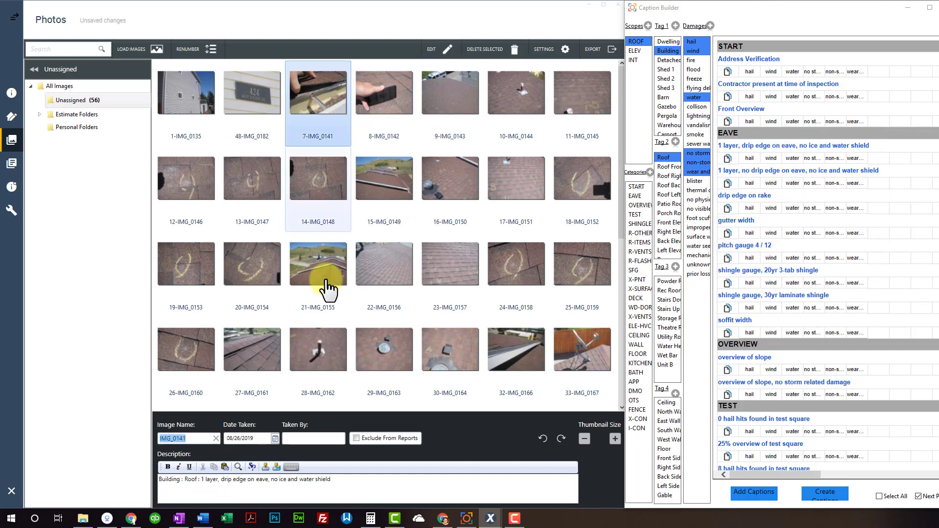
left_click_drag(168, 486, 333, 484)
left_click(279, 481)
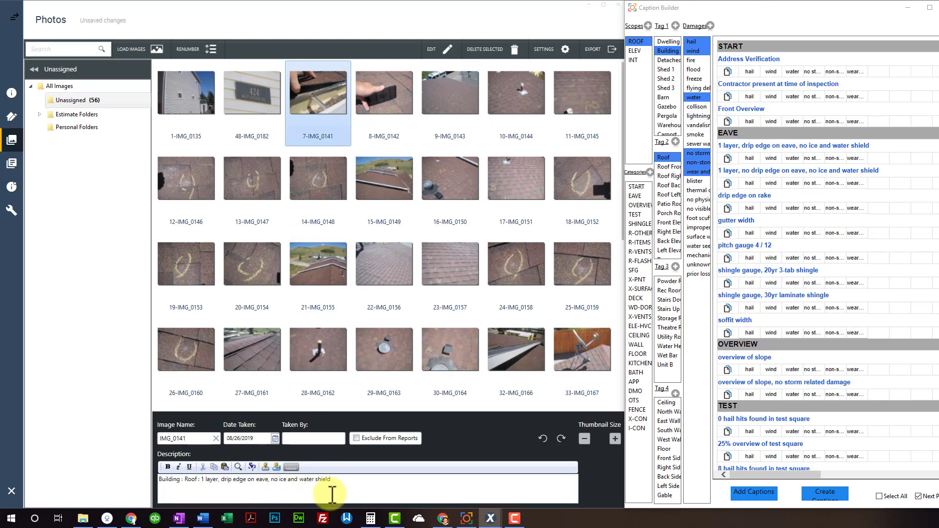
type(",")
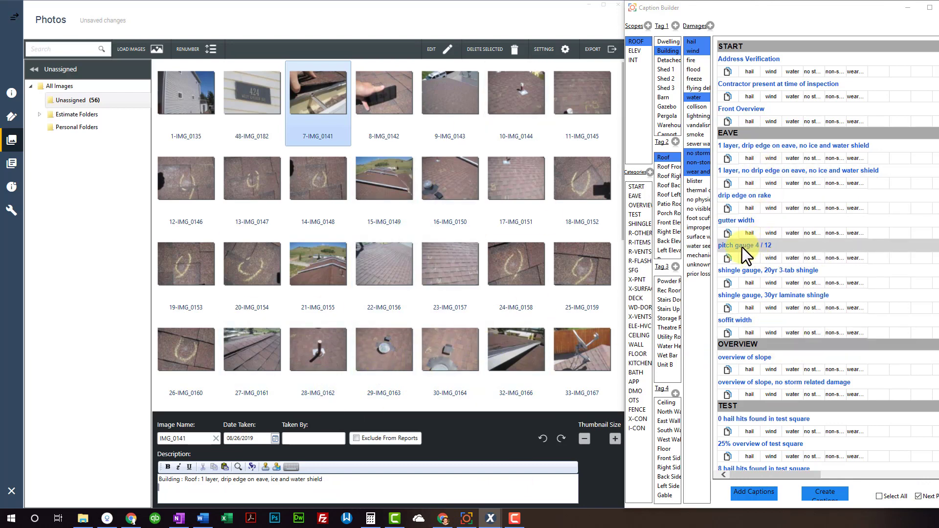
View IMG_0142 full size, caption it pitch gauge 5 / 12, and advance to IMG_0143
double_click(390, 106)
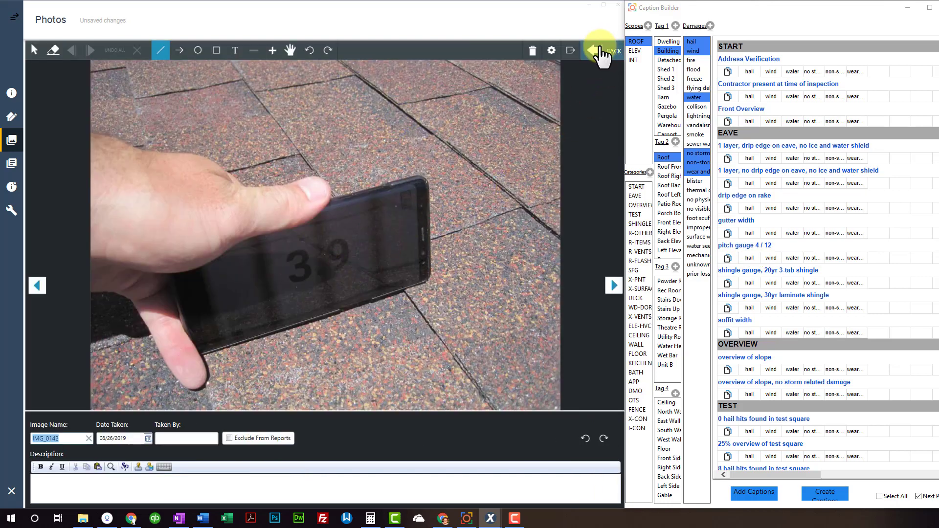
left_click(605, 58)
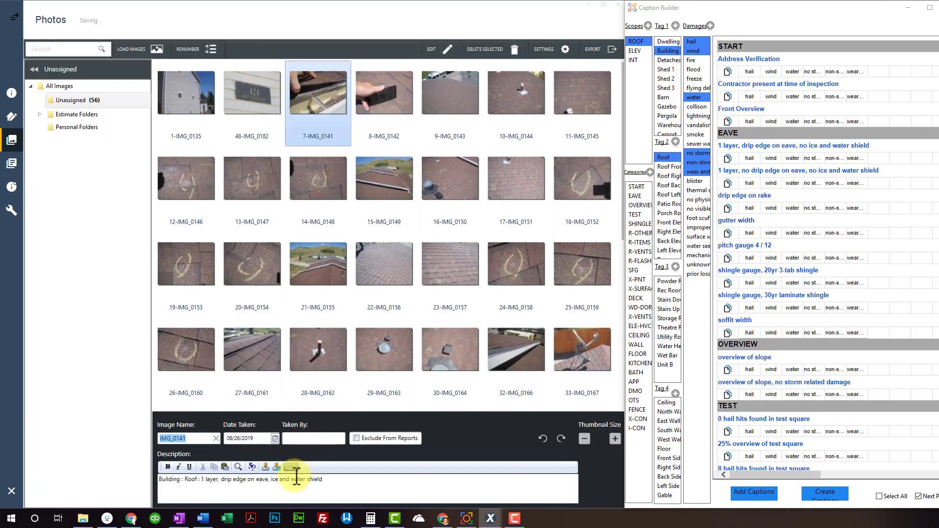
left_click(771, 246)
left_click(402, 138)
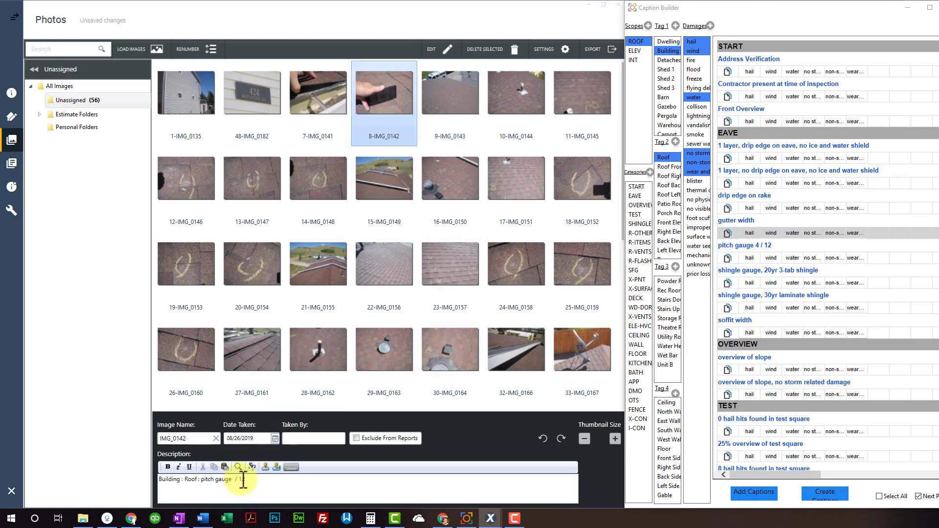
type("5")
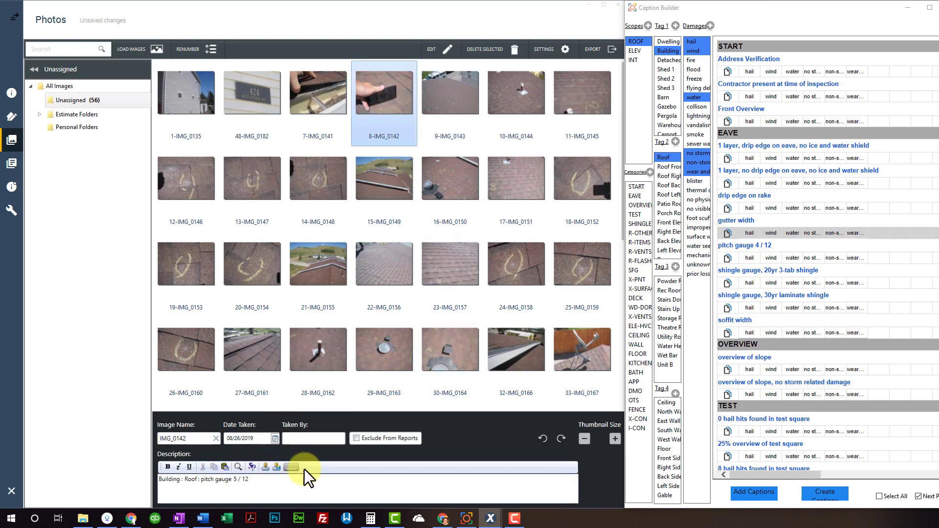
key("Page_Down")
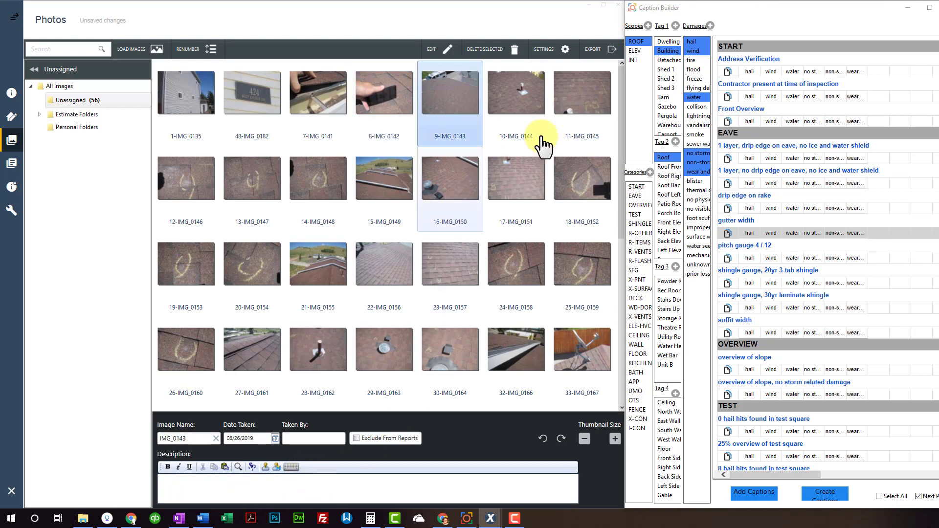
With Tag 2 Roof Front, caption IMG_0143–IMG_0146: slope overview, 8 hail hits, 25% test square, laminate damage
left_click(669, 167)
scroll(787, 234, "down", 5)
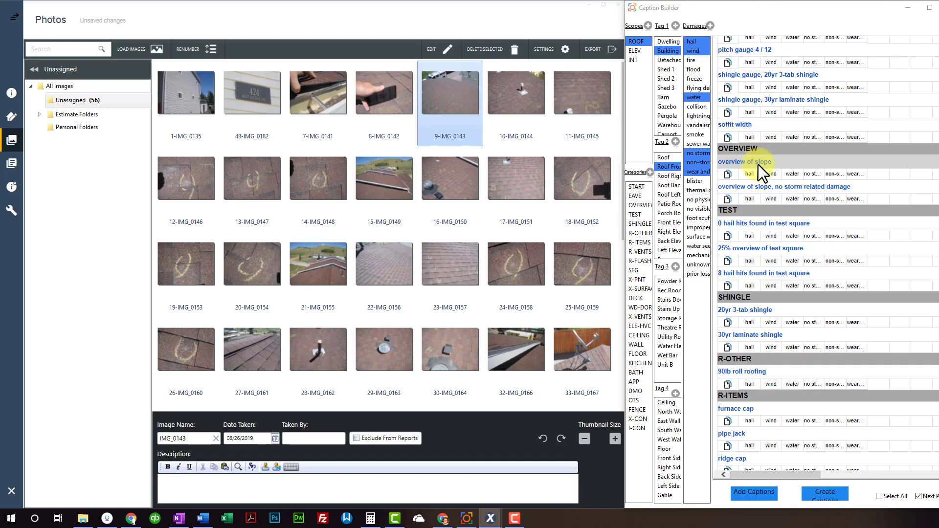
left_click(758, 162)
scroll(774, 210, "down", 2)
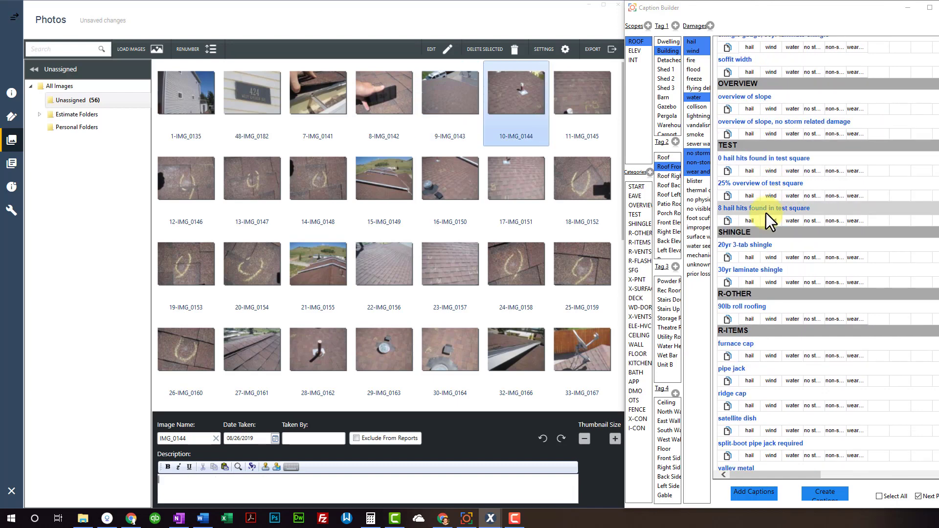
left_click(768, 208)
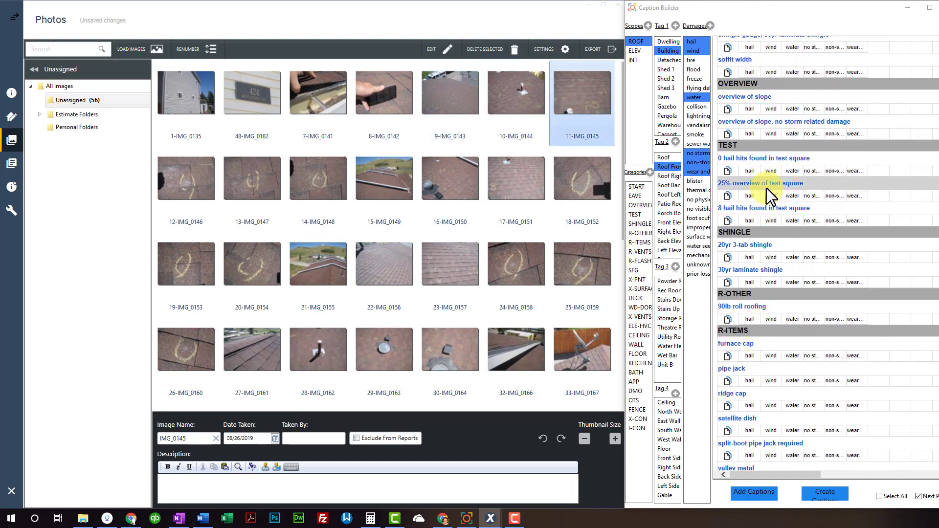
left_click(767, 189)
scroll(767, 189, "down", 2)
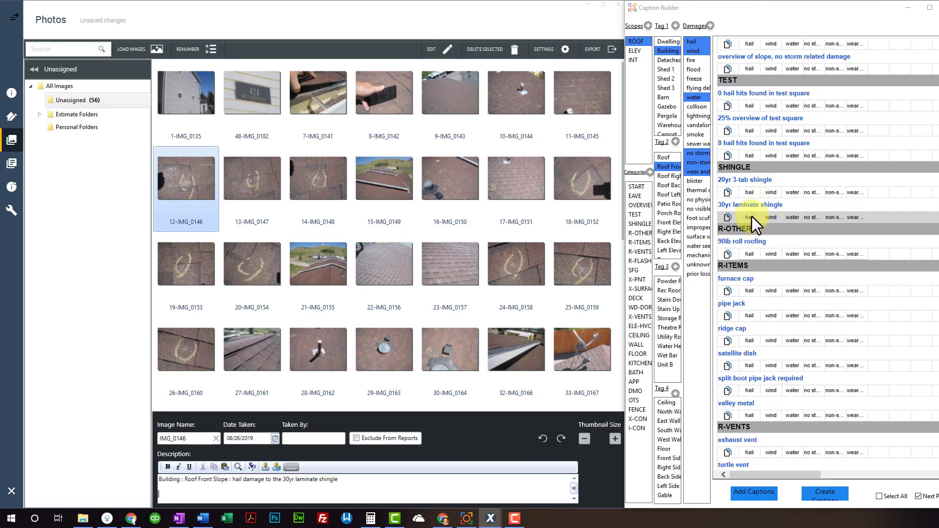
left_click(751, 217)
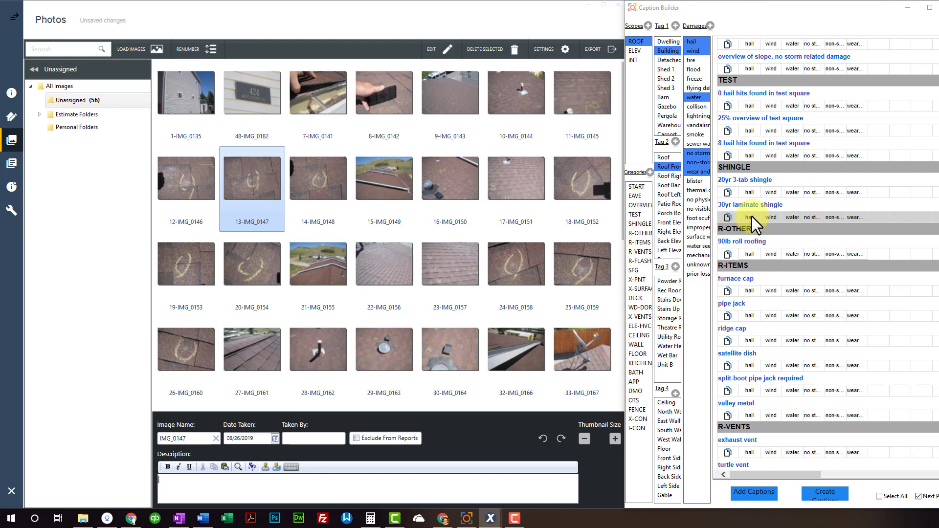
Review IMG_0146's caption text, then move on to IMG_0147
left_click(195, 195)
left_click(199, 480)
key("shift+End")
left_click(320, 483)
key("ctrl+Right")
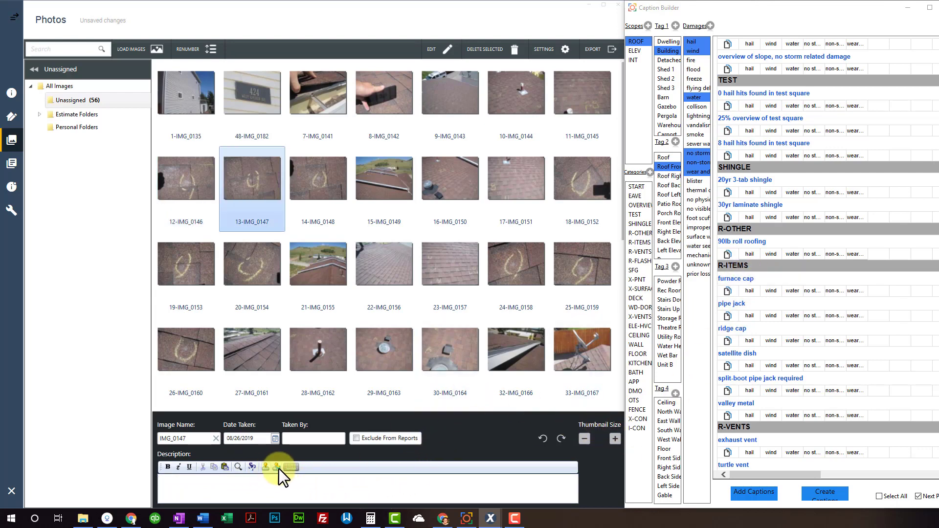
Insert the built caption into the IMG_0147 and IMG_0149 descriptions, then delete the inserted text
left_click(228, 475)
left_click(225, 468)
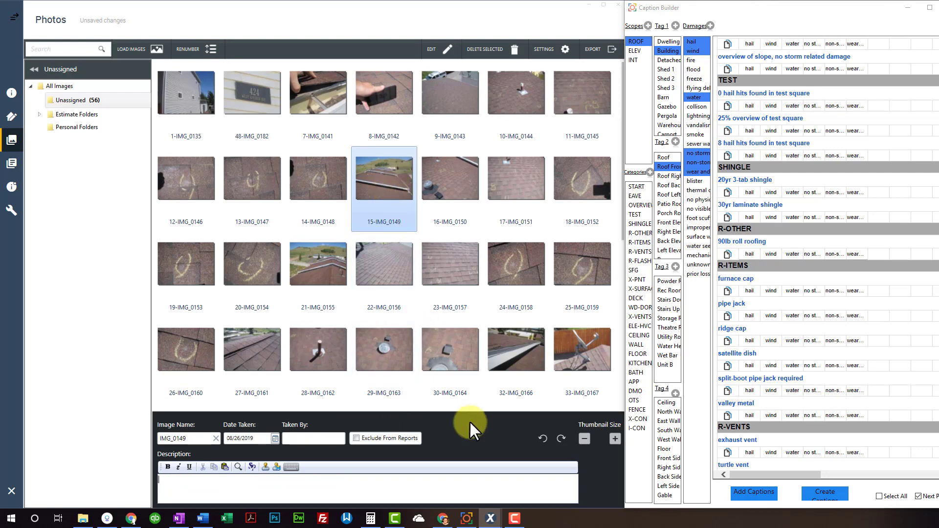
left_click(345, 494)
type("Building : Roof Front Slope : hail damage to 30yr laminate shingle")
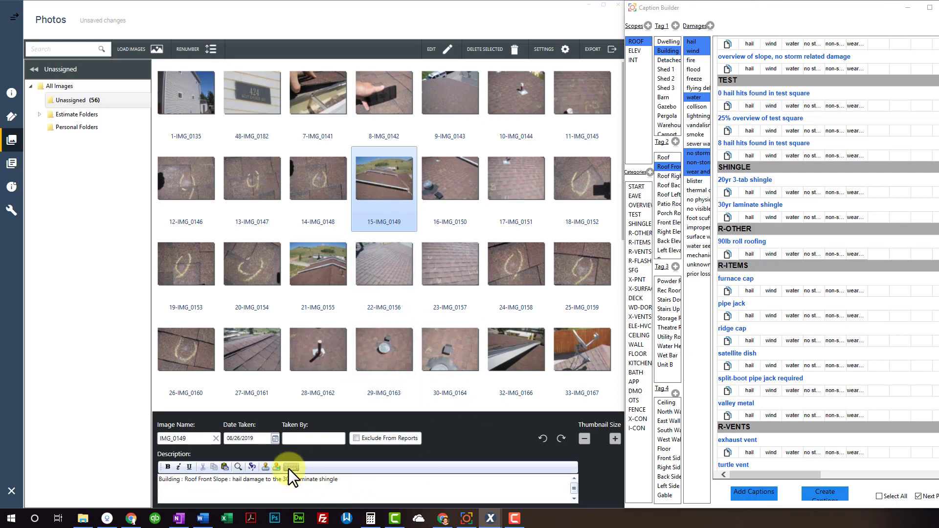
triple_click(275, 480)
key("Delete")
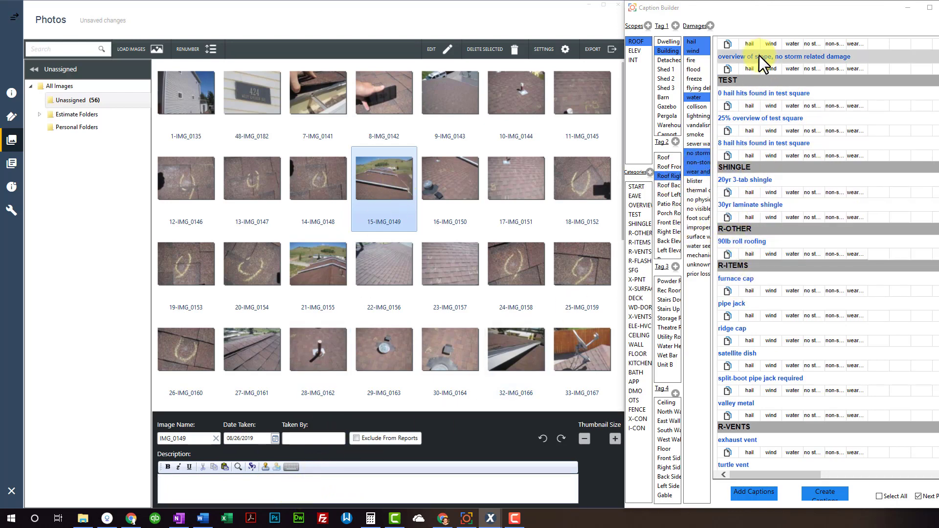
Caption photos as slope overview, 25% test square overview and three 30yr laminate shingle damage shots
scroll(758, 64, "up", 1)
left_click(750, 97)
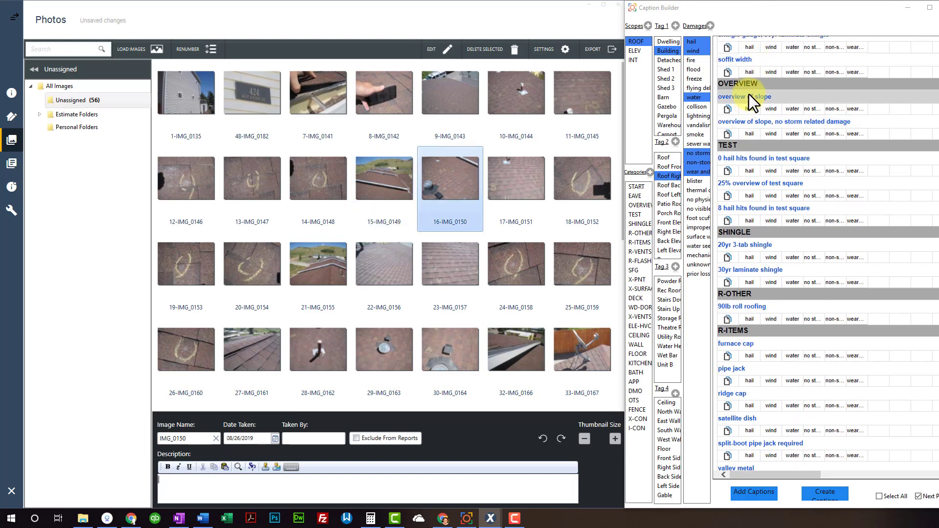
left_click(754, 187)
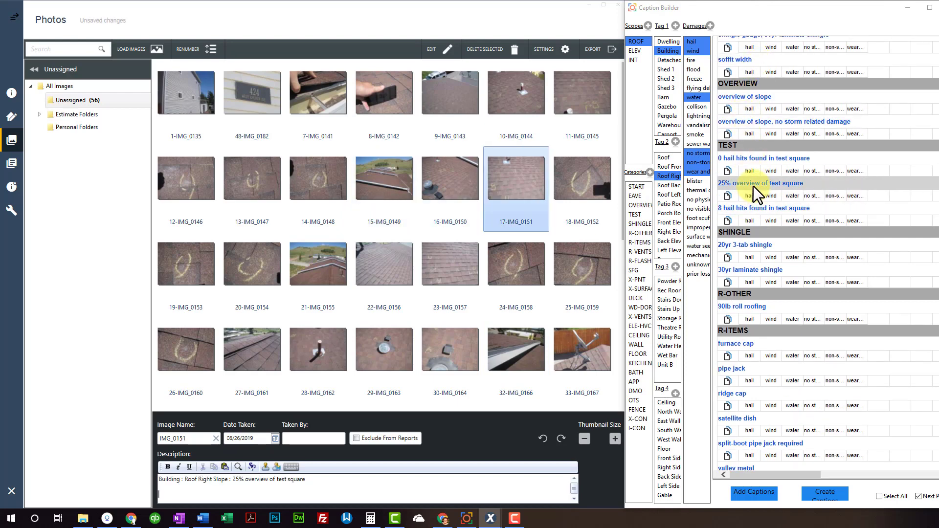
left_click(752, 277)
left_click(750, 283)
left_click(750, 283)
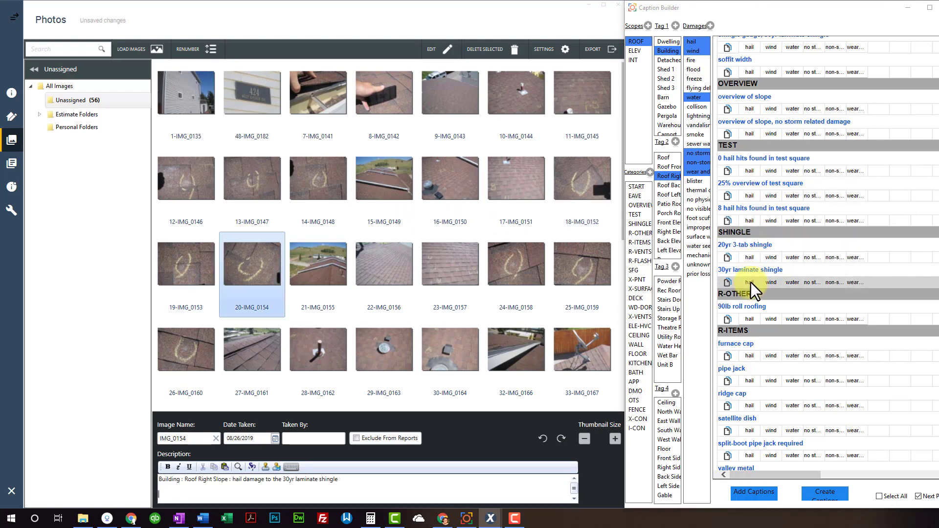
With Tag 2 Roof Left, caption slope overview, 8 hail hits, 25% test square and laminate hail damage
left_click(677, 196)
left_click(756, 96)
left_click(752, 207)
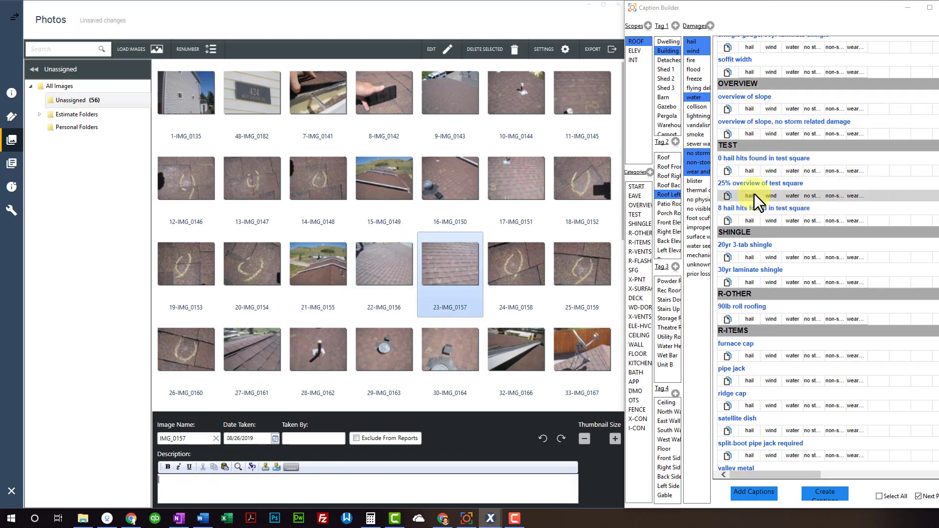
left_click(753, 188)
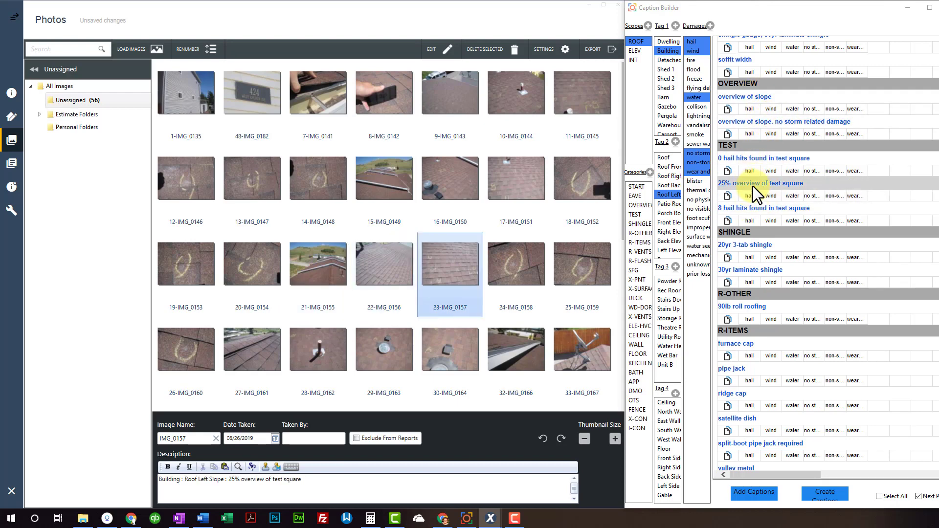
left_click(752, 283)
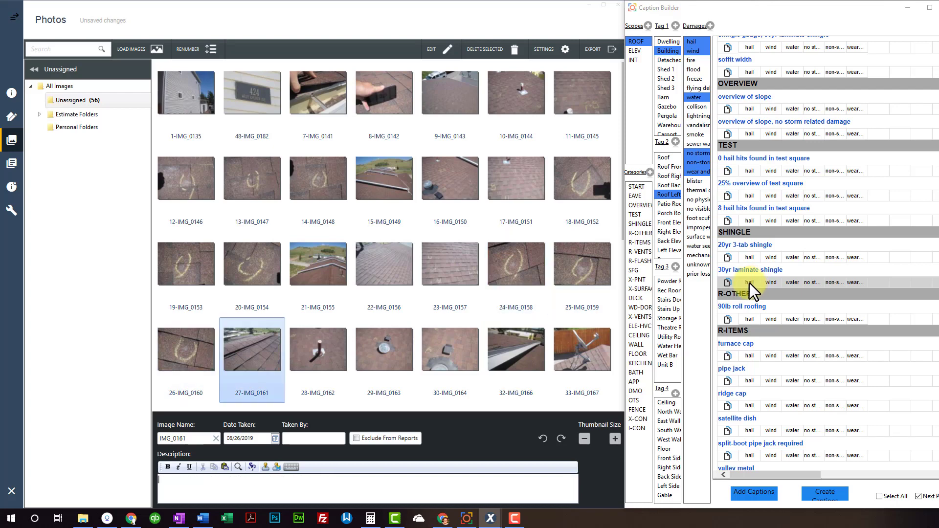
Switch Tag 2 to plain Roof and assign captions to several more photos, ending on IMG_0161
left_click(665, 158)
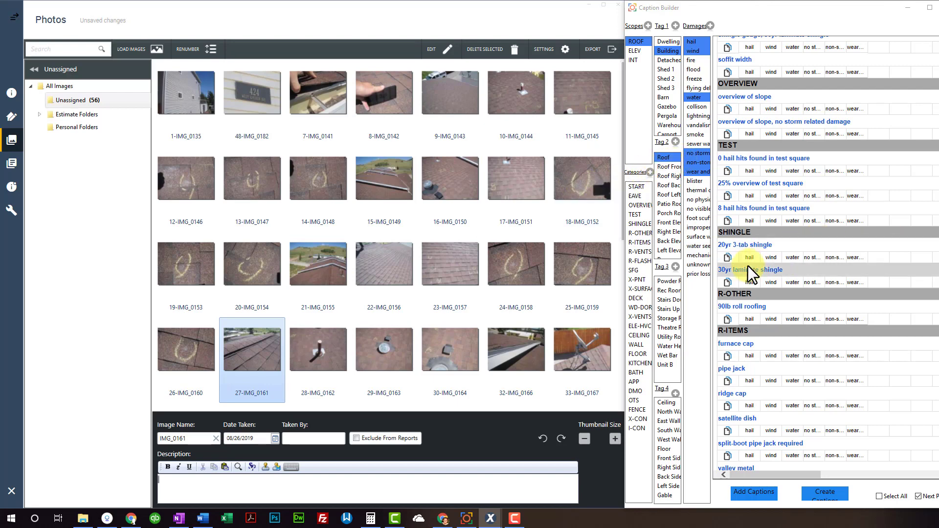
left_click(376, 349)
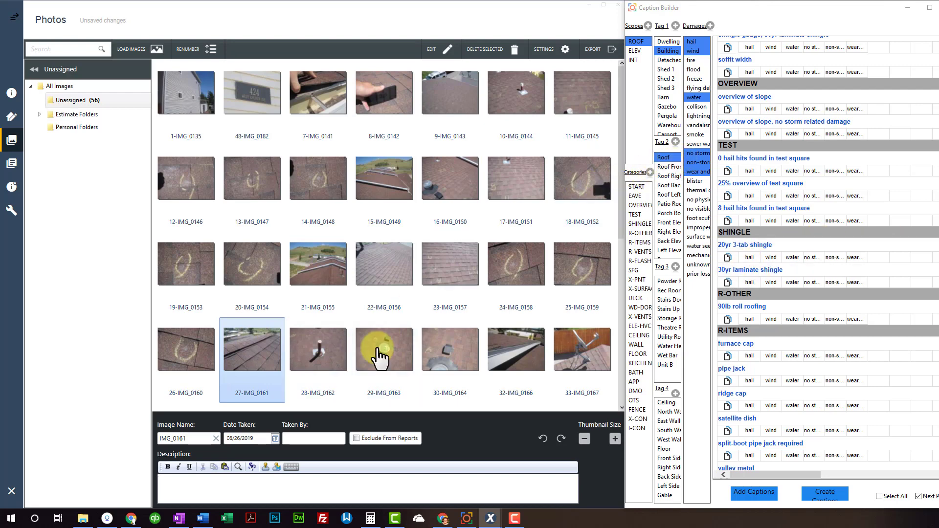
left_click(776, 301)
scroll(776, 301, "down", 3)
left_click(360, 336)
left_click(782, 298)
left_click(250, 367)
left_click(739, 353)
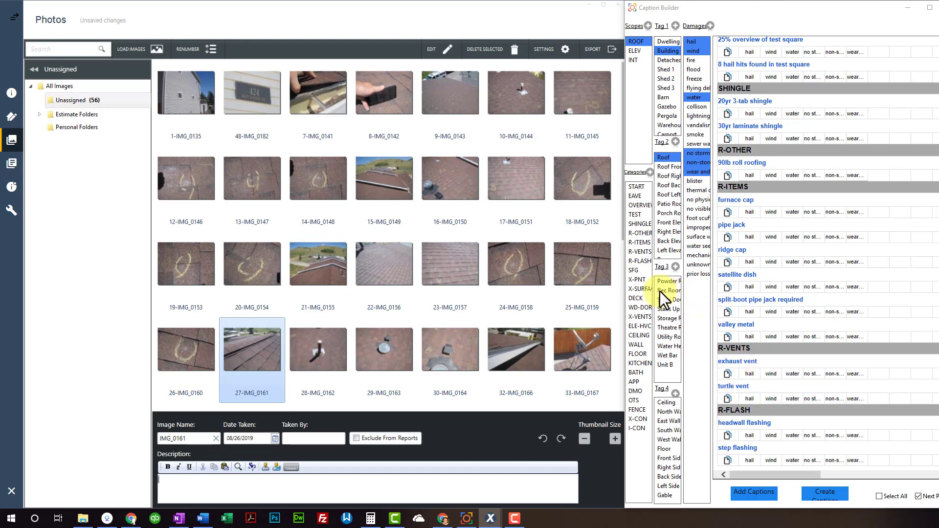
left_click(641, 251)
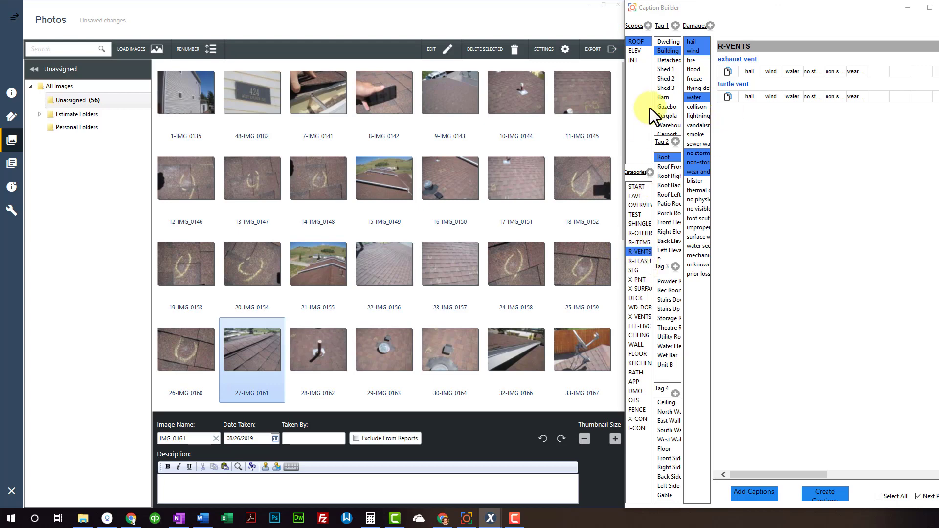
left_click(644, 41)
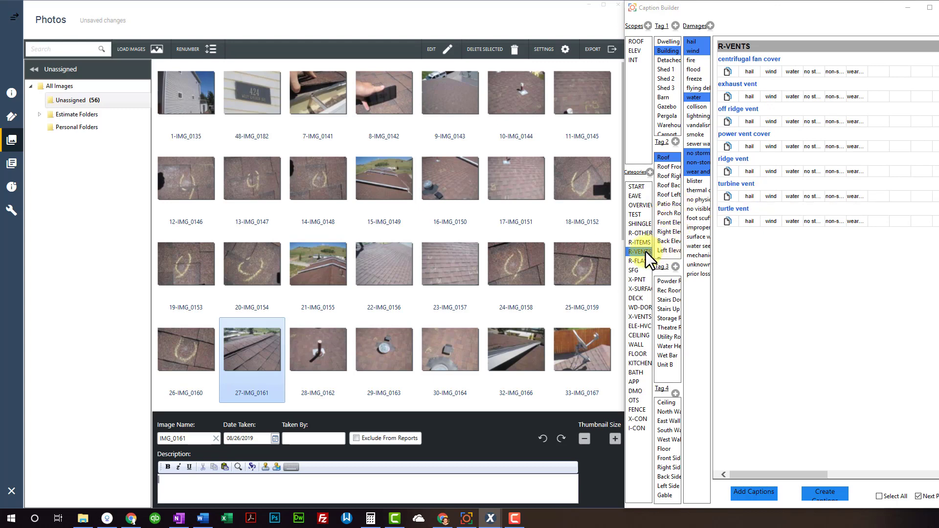
left_click(640, 42)
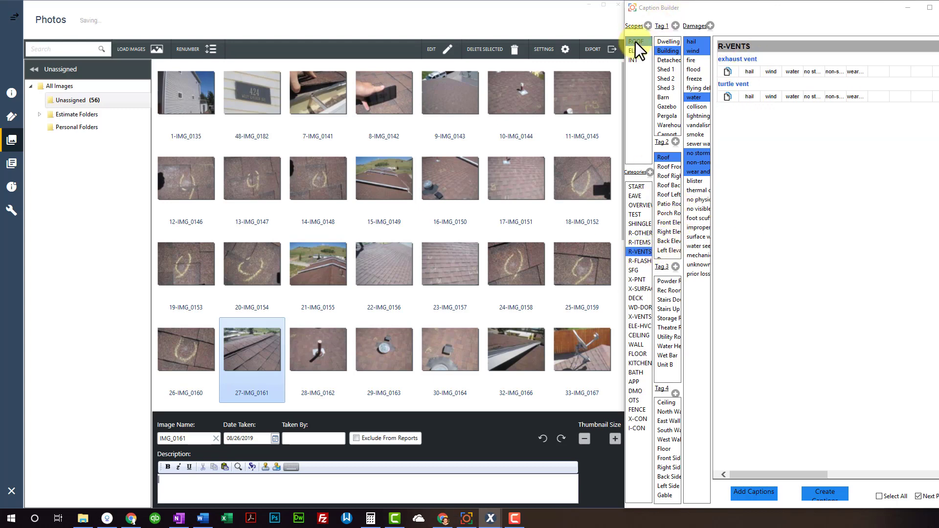
left_click(635, 252)
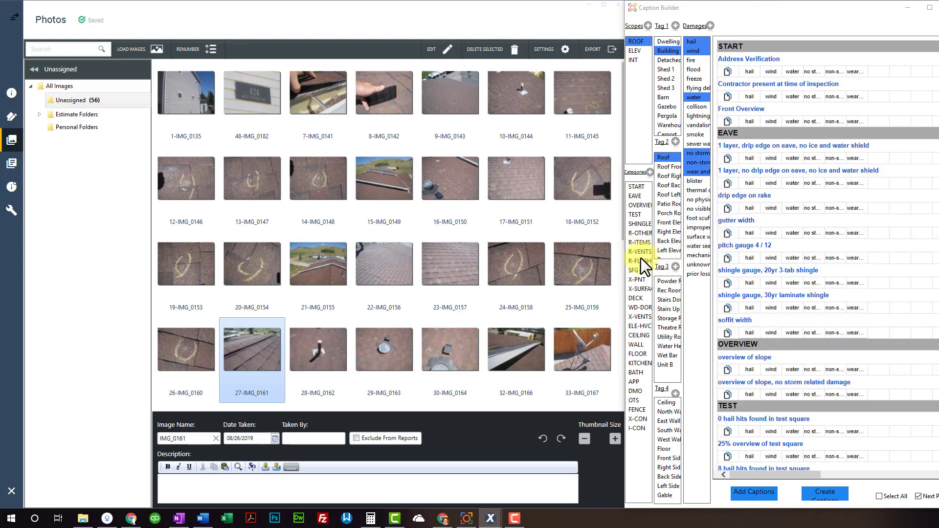
left_click(270, 350)
Add the ridge vent caption, found by searching 'rid', to the ROOF scope through Add Captions
left_click(759, 493)
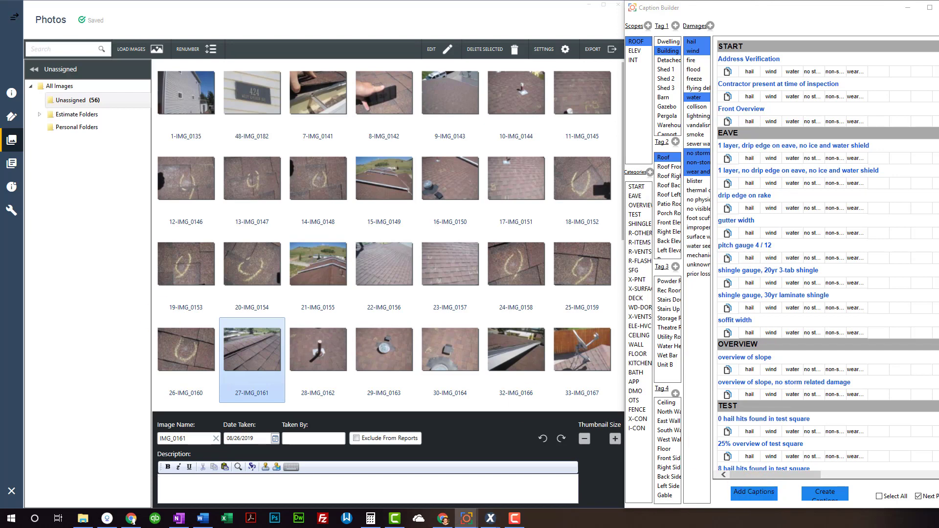
left_click_drag(300, 191, 434, 182)
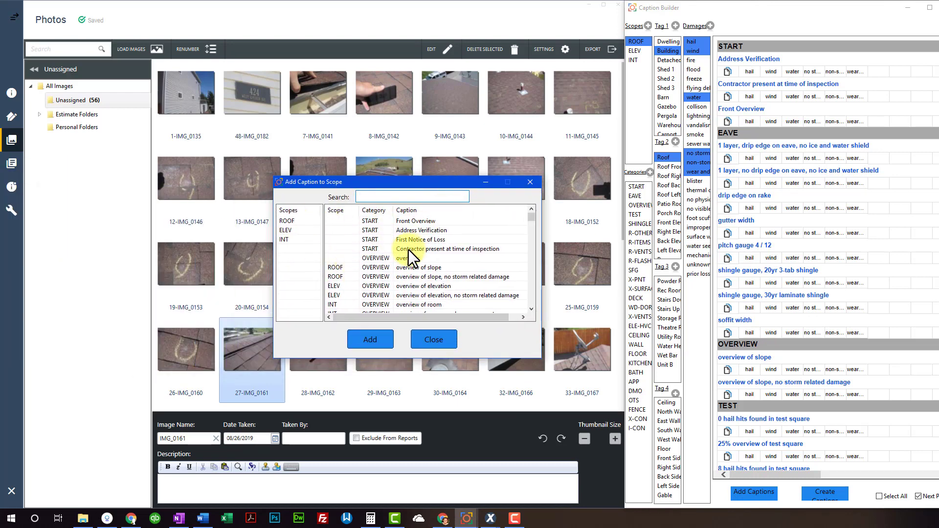
left_click(288, 221)
left_click(383, 197)
type("rid")
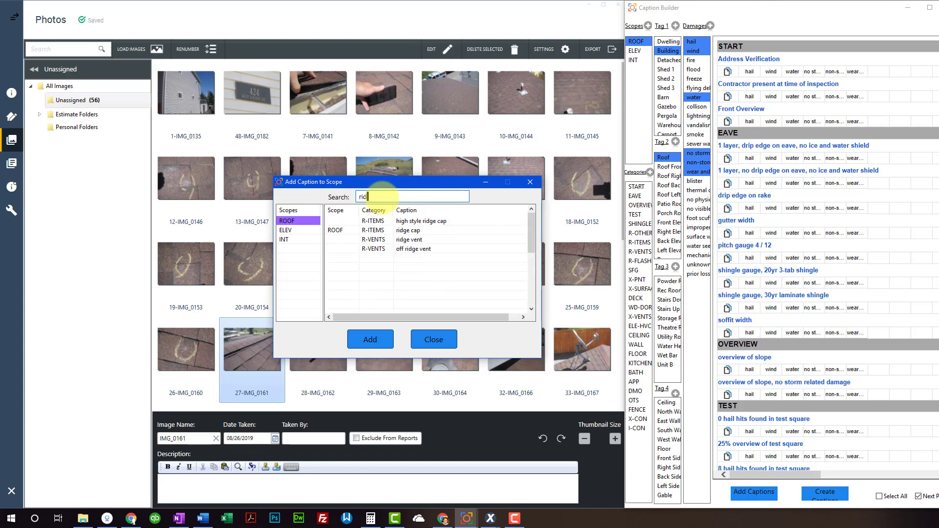
left_click(385, 239)
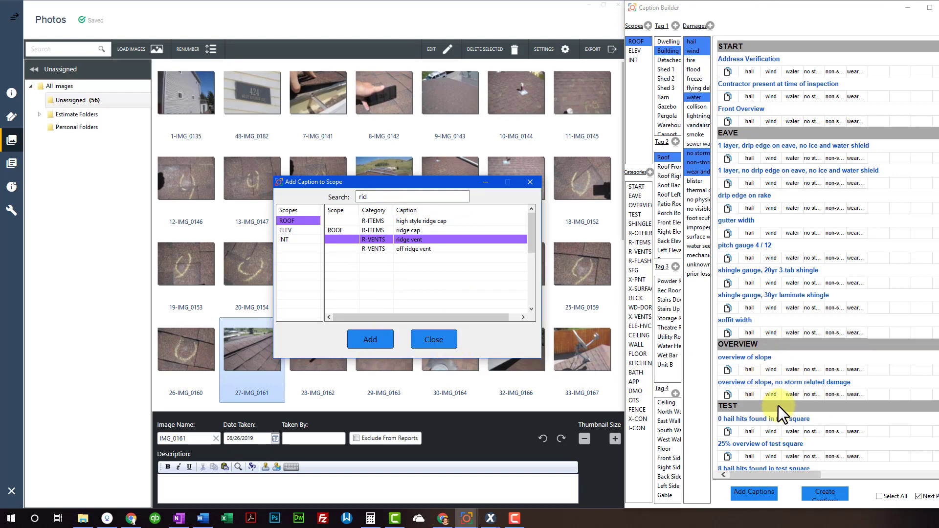
left_click(374, 339)
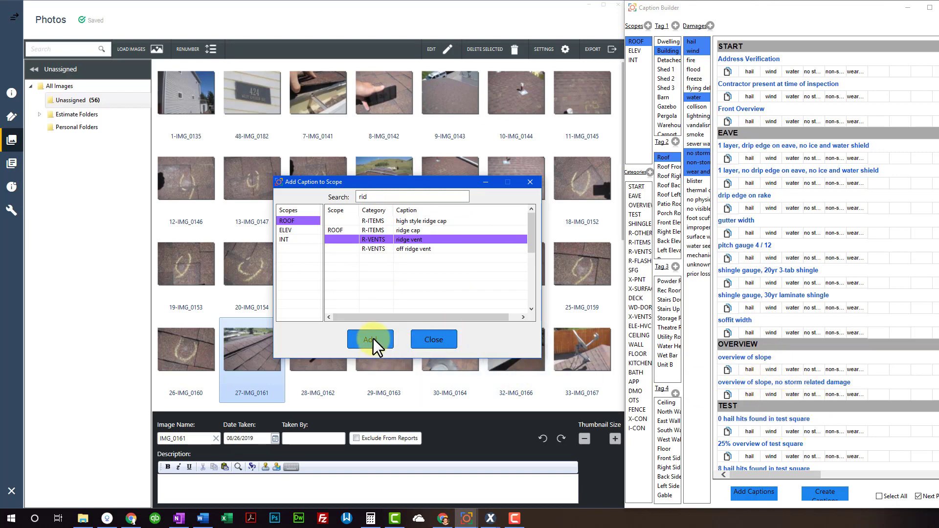
left_click(434, 340)
Delete the ridge vent caption from the list and confirm the deletion
scroll(803, 362, "down", 5)
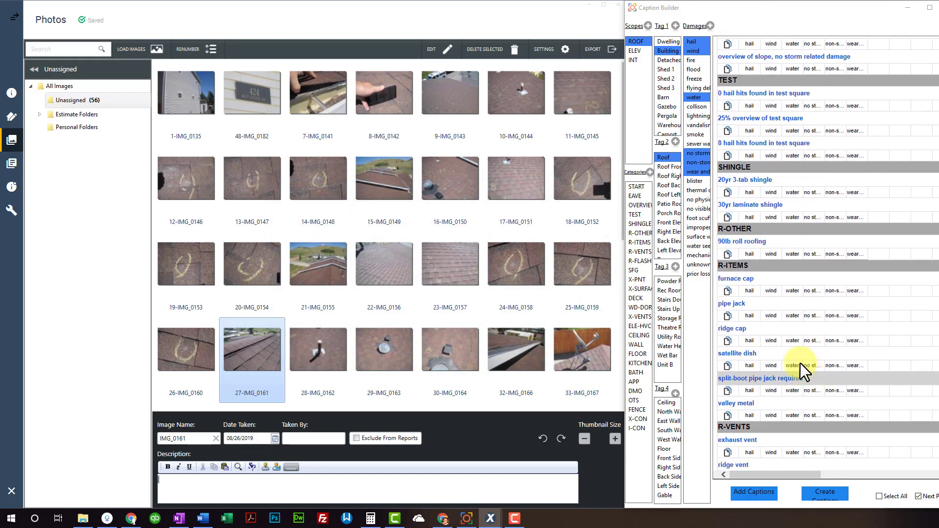
scroll(749, 372, "down", 3)
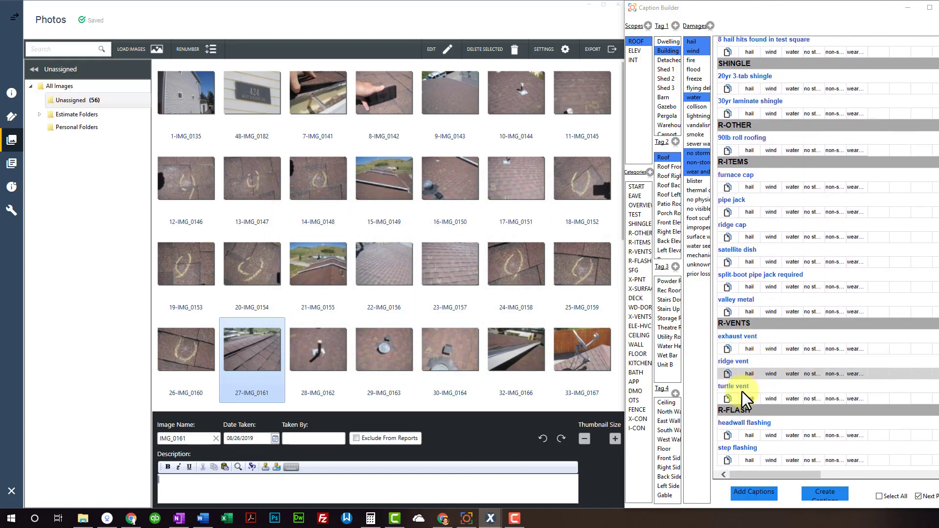
right_click(757, 363)
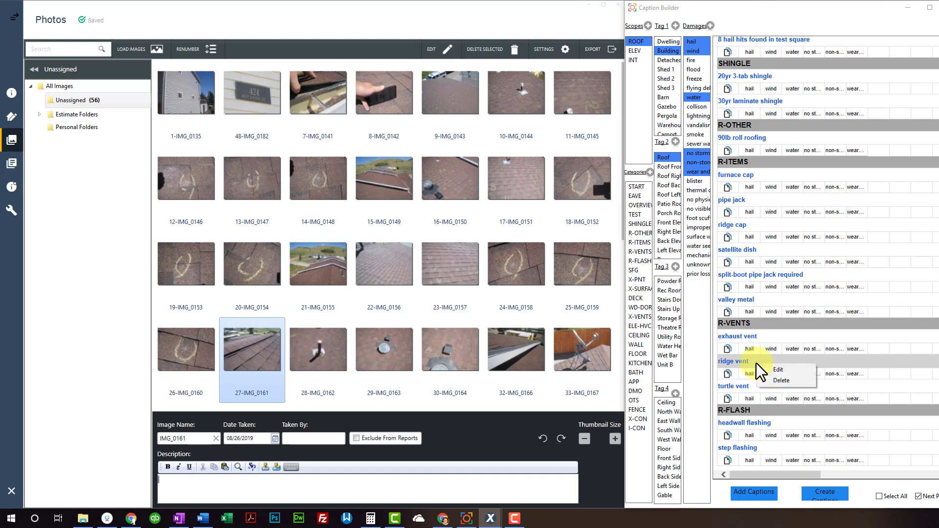
left_click(781, 382)
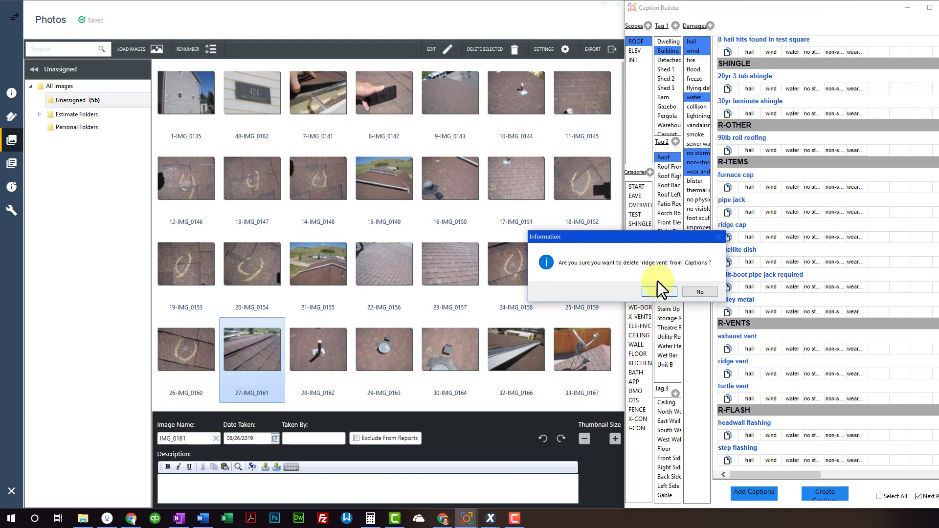
left_click(658, 292)
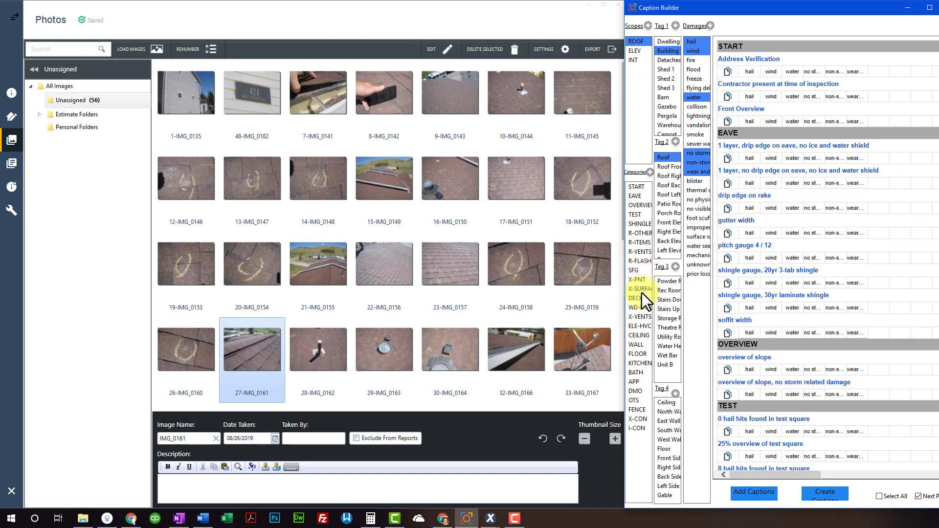
Compare R-VENTS captions with and without the ROOF scope, then review all categories from START
left_click(641, 251)
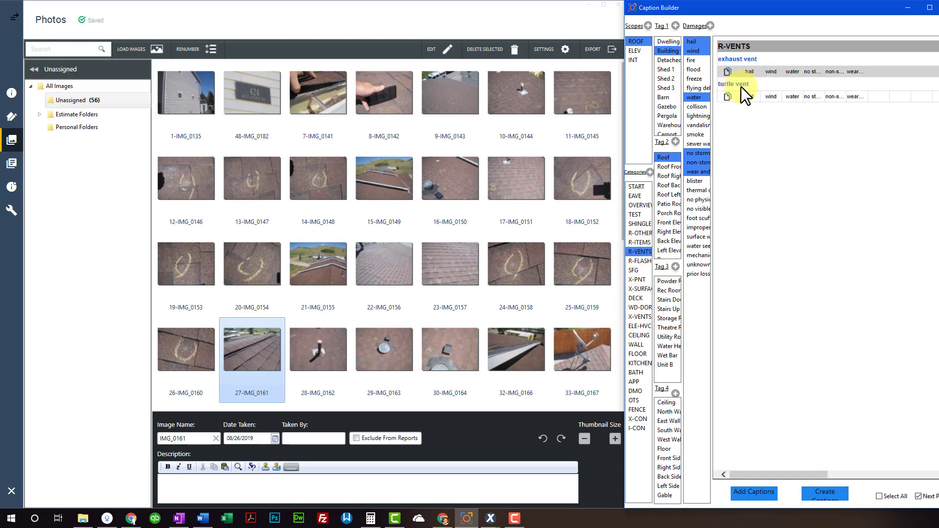
left_click(637, 42)
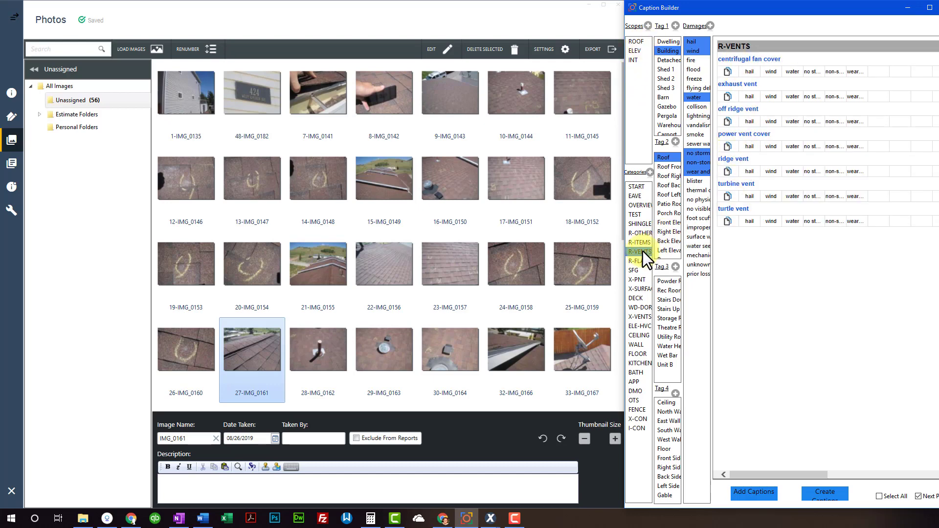
left_click(637, 42)
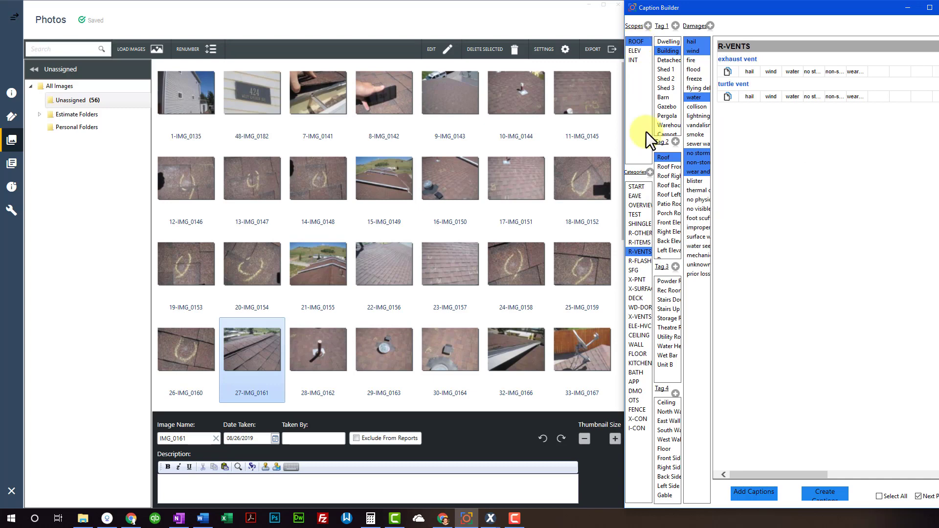
left_click(641, 251)
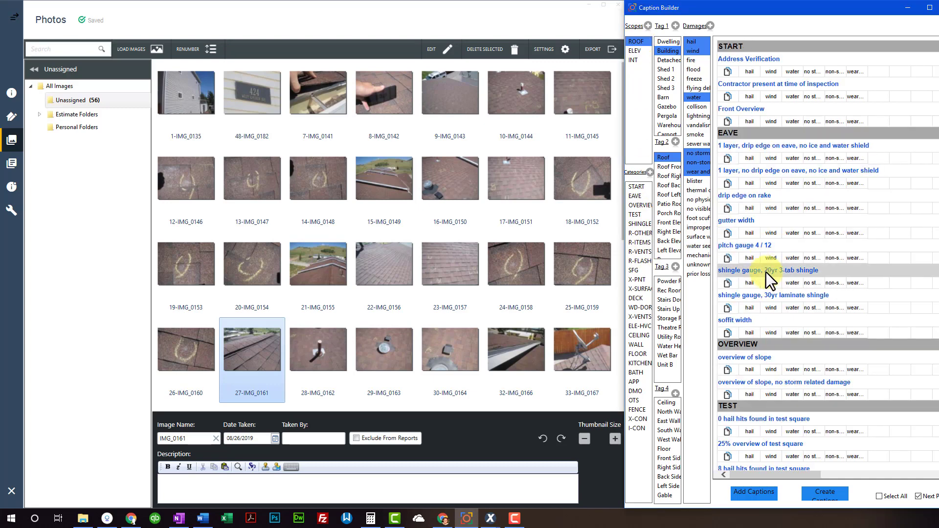
scroll(767, 279, "down", 3)
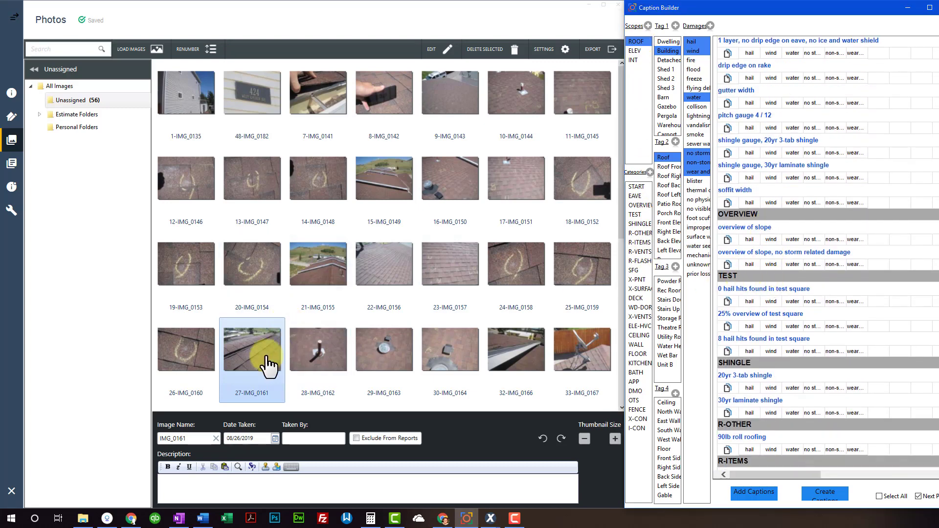
scroll(818, 327, "down", 2)
scroll(815, 329, "down", 4)
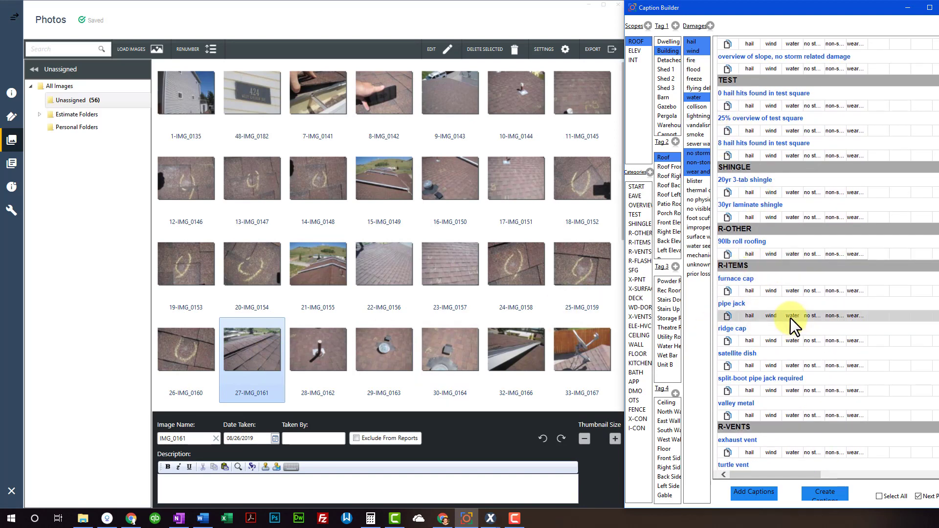
scroll(790, 319, "down", 2)
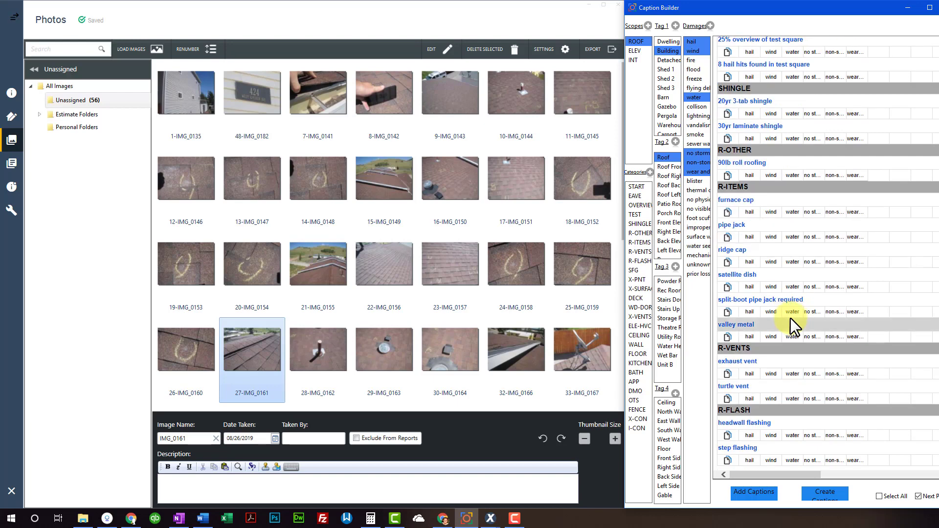
Expand R-VENTS to list all seven vent captions, review them, and focus the description box
left_click(739, 347)
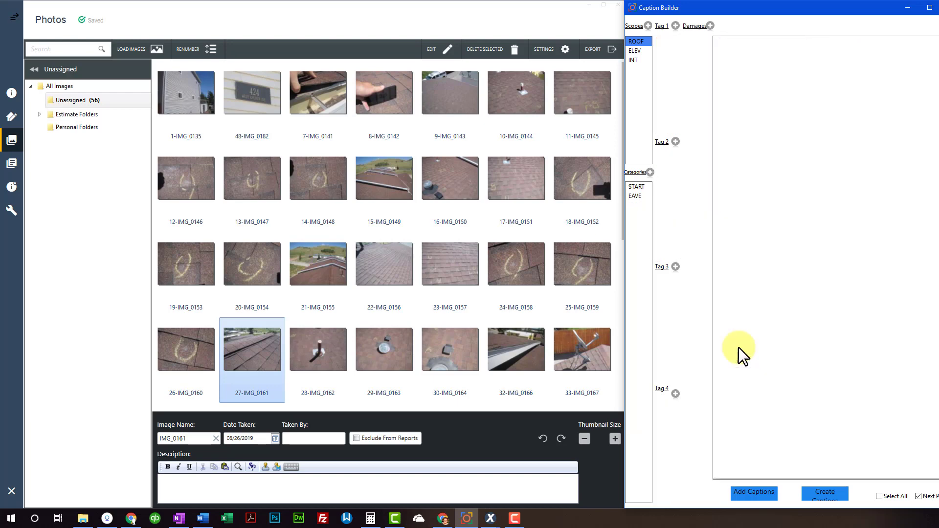
scroll(786, 392, "down", 2)
scroll(786, 392, "down", 1)
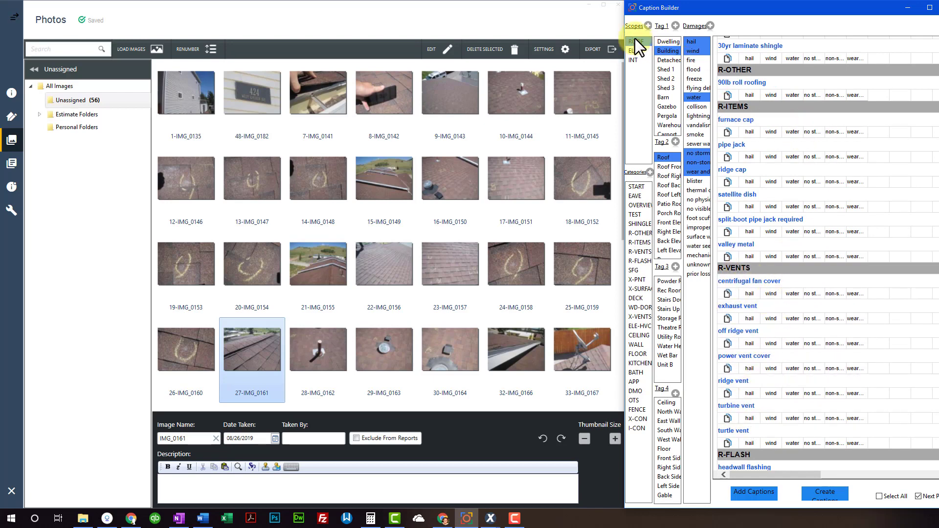
scroll(751, 267, "up", 10)
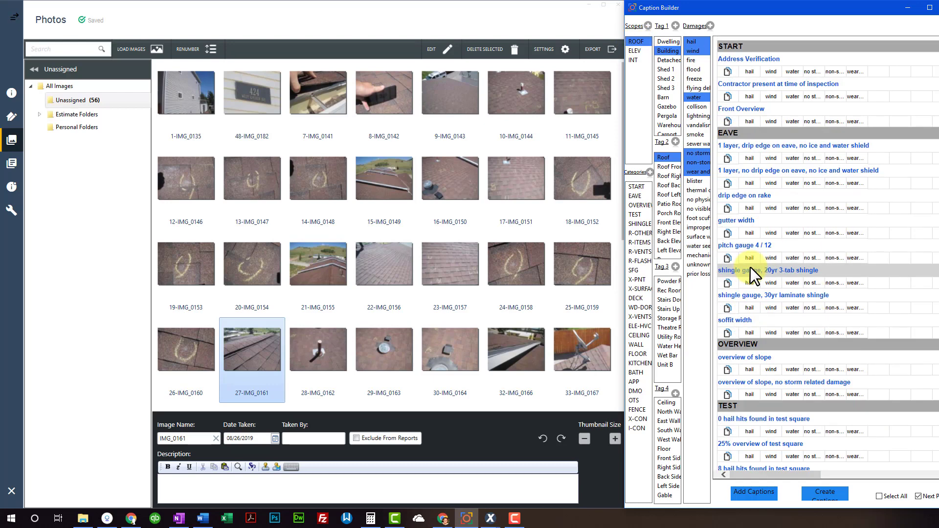
scroll(755, 370, "down", 5)
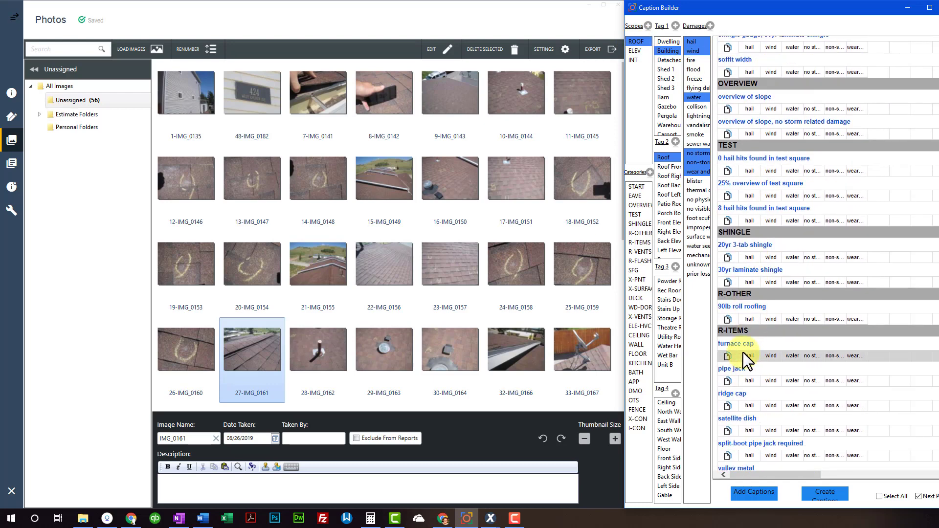
scroll(744, 283, "down", 3)
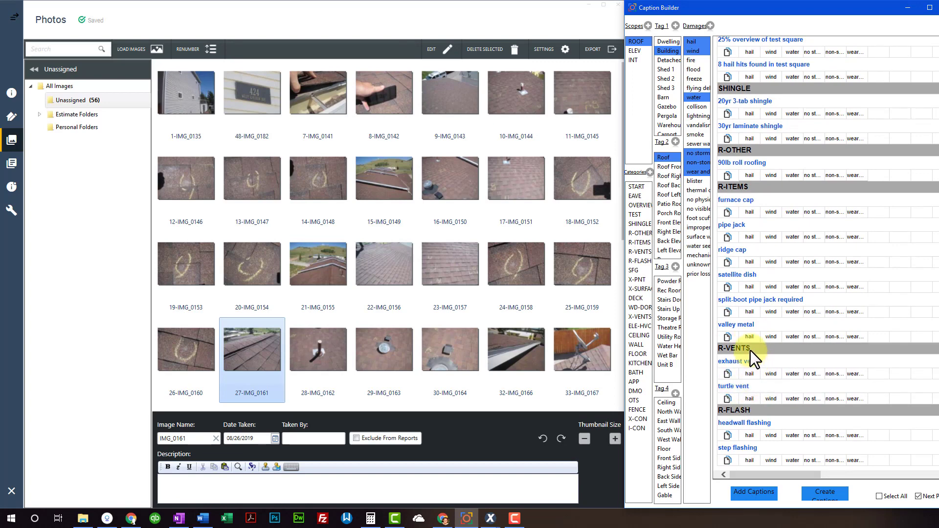
scroll(750, 351, "up", 1)
scroll(755, 351, "down", 3)
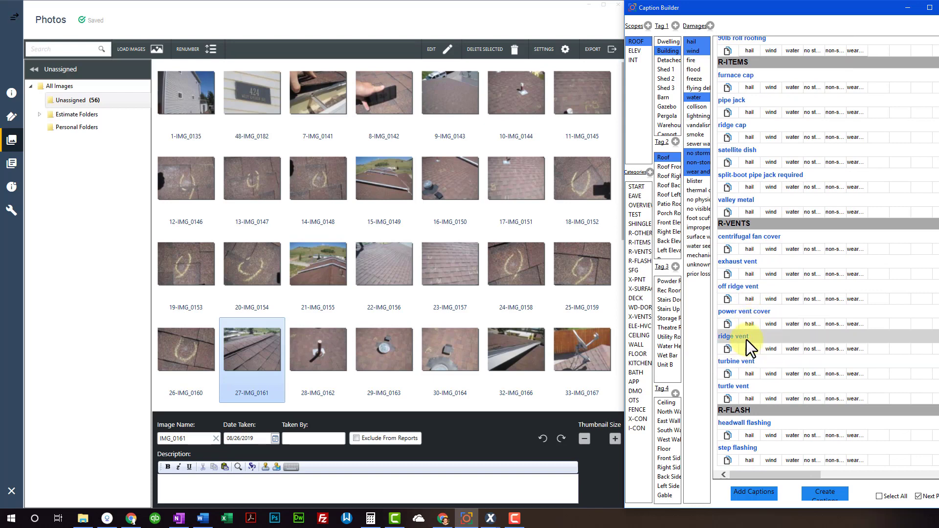
left_click(346, 494)
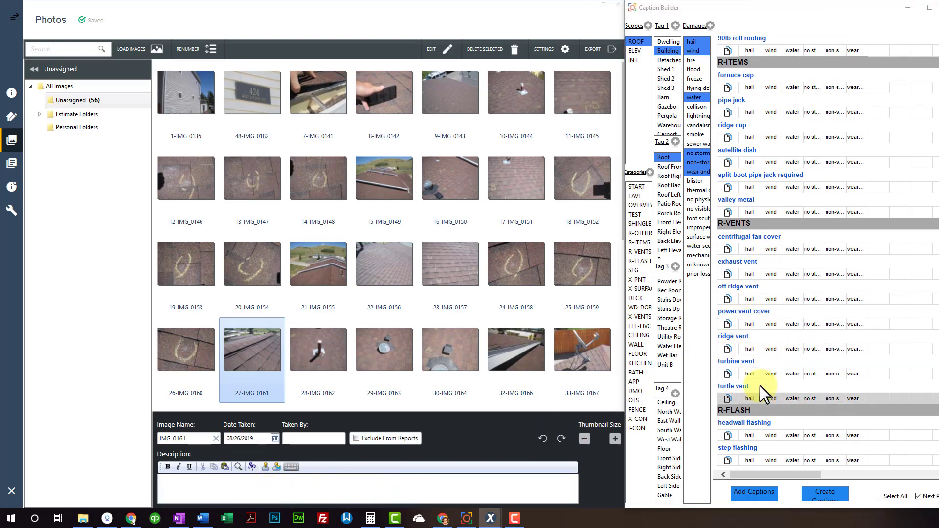
Caption successive photos as ridge vent, pipe jack and, from the expanded R-ITEMS, solar tube
left_click(747, 336)
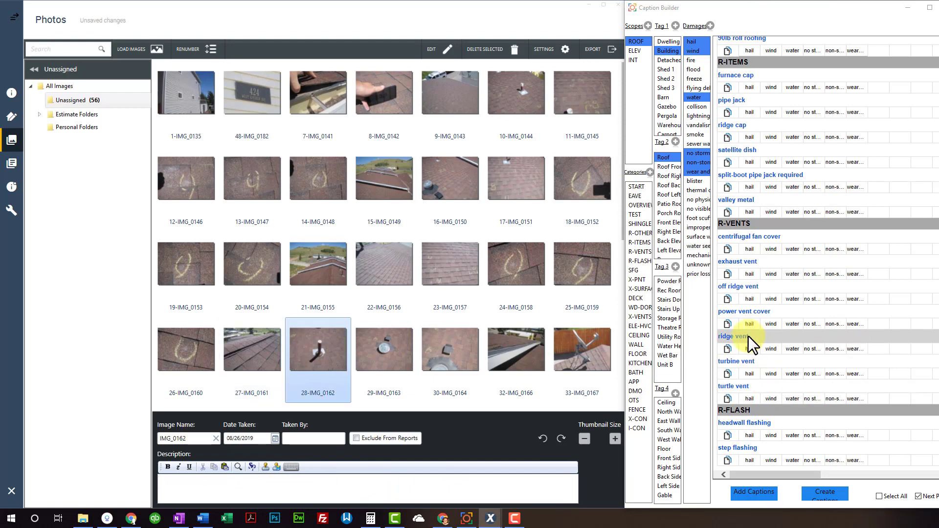
left_click(740, 102)
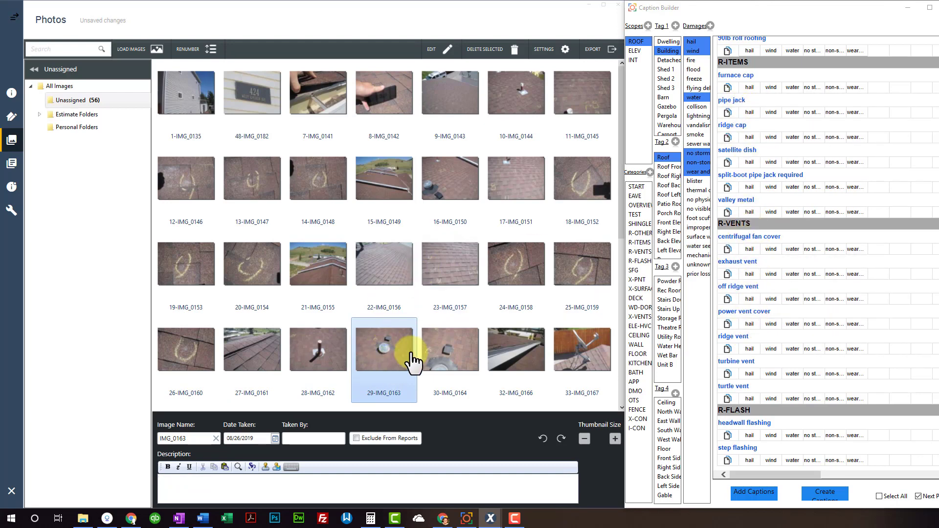
left_click(747, 63)
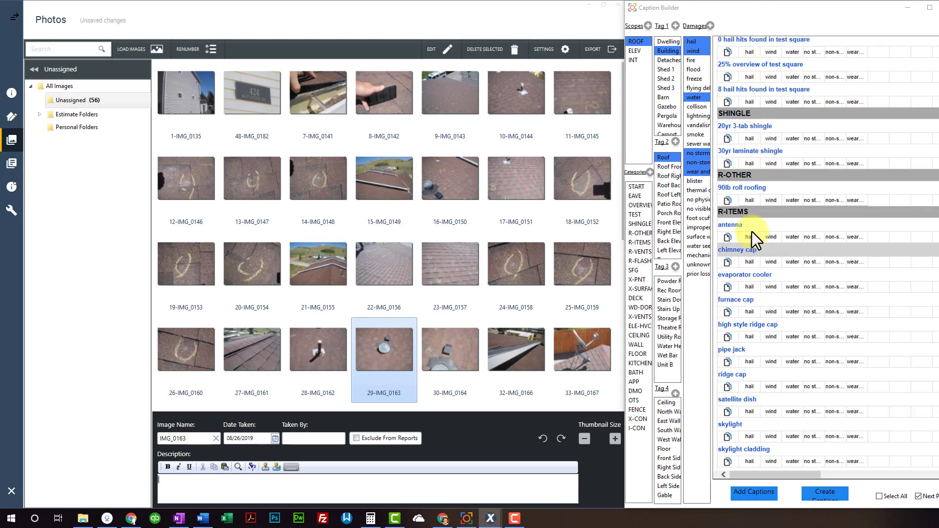
scroll(745, 333, "down", 1)
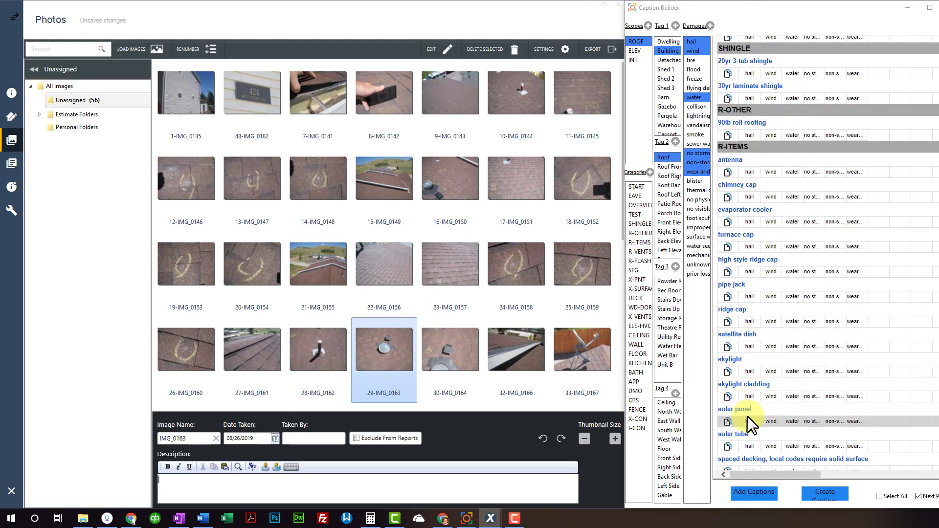
left_click(741, 435)
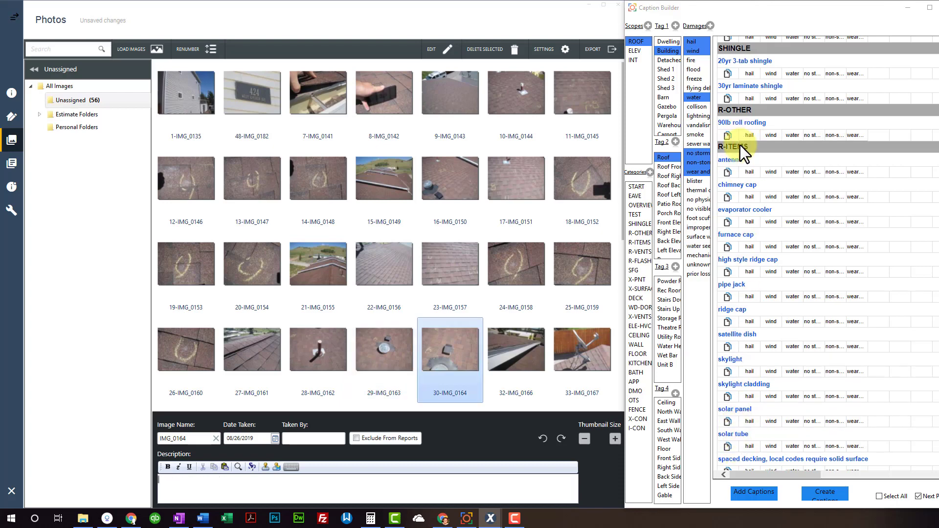
Caption the next photos drip edge on rake and satellite dish, then enlarge 34-IMG_0168
scroll(749, 318, "down", 10)
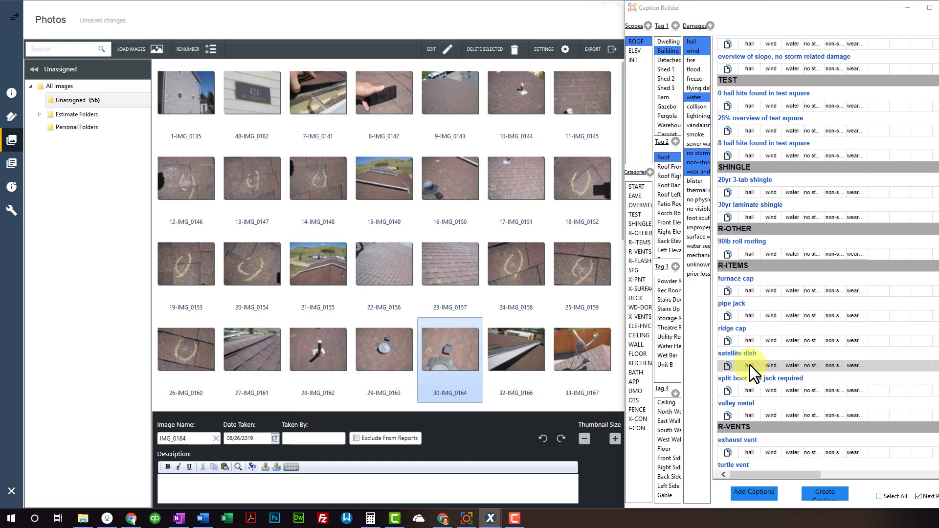
scroll(752, 376, "down", 3)
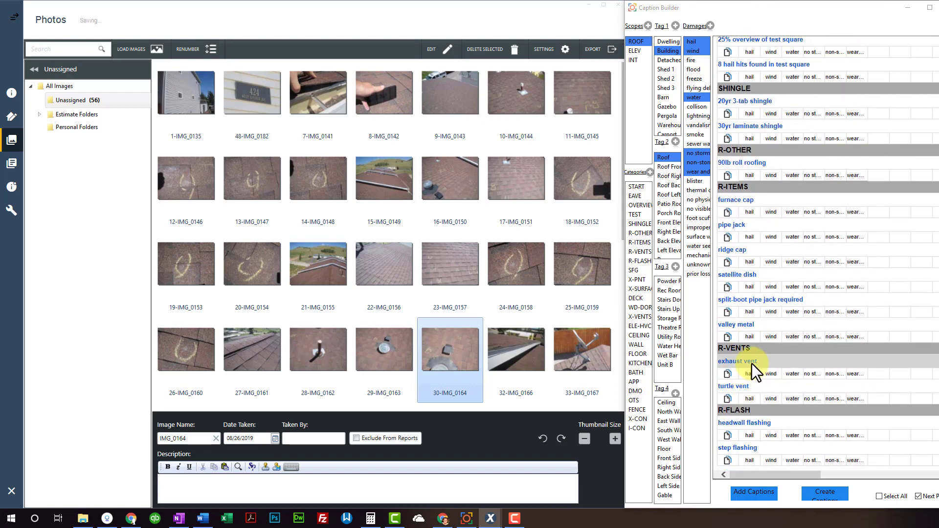
scroll(764, 248, "up", 12)
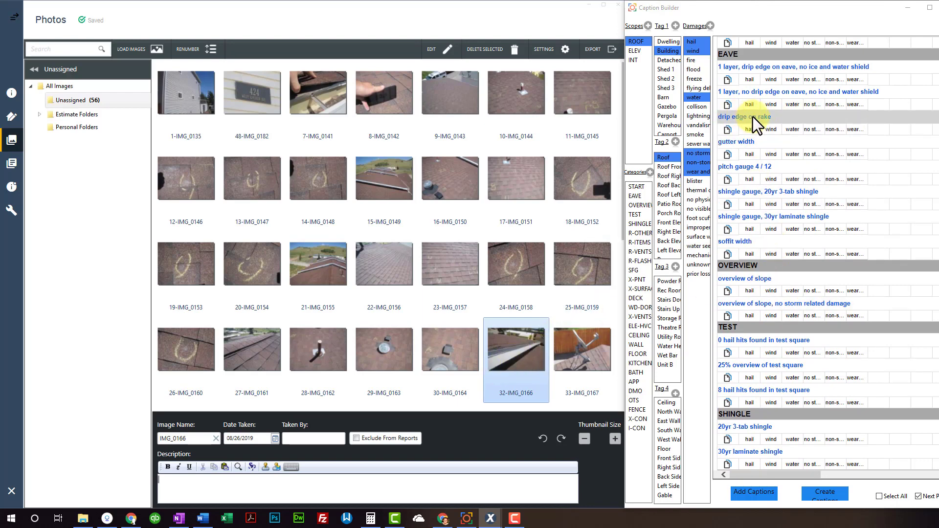
left_click(752, 116)
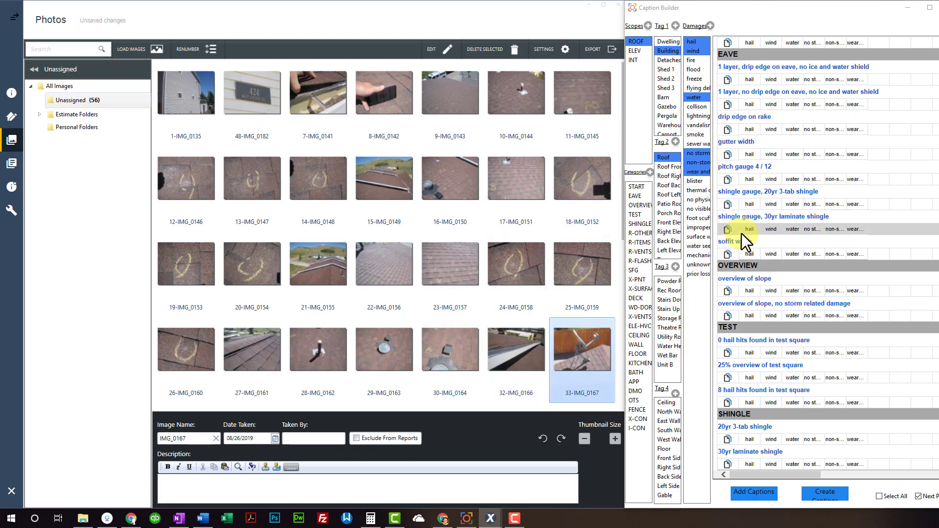
scroll(747, 344, "down", 5)
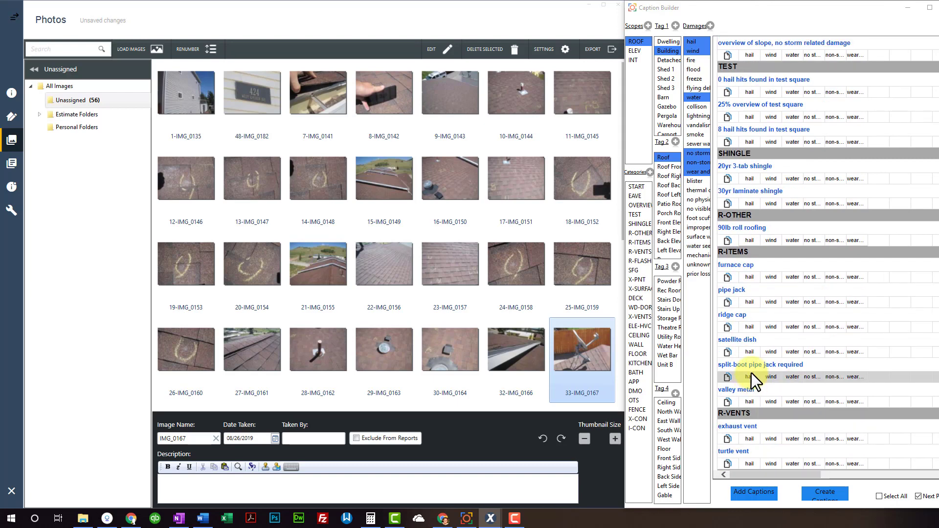
left_click(753, 342)
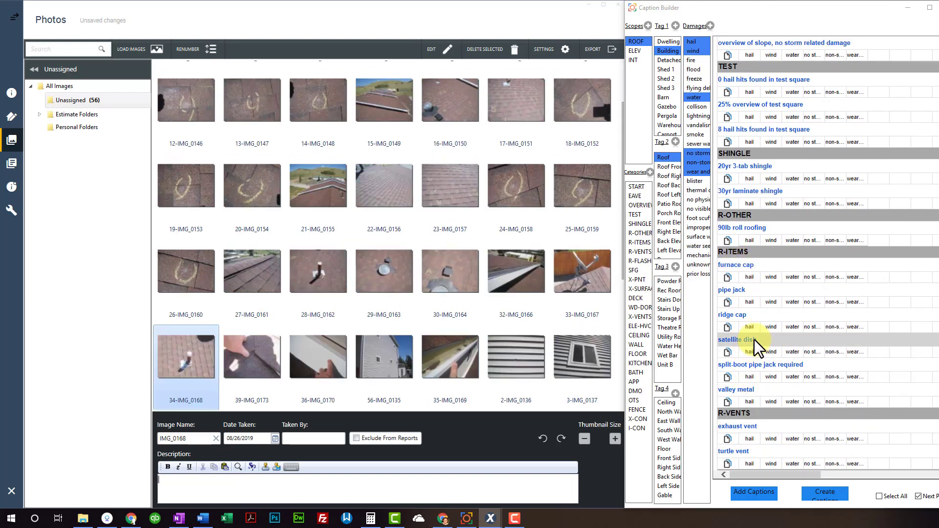
double_click(189, 364)
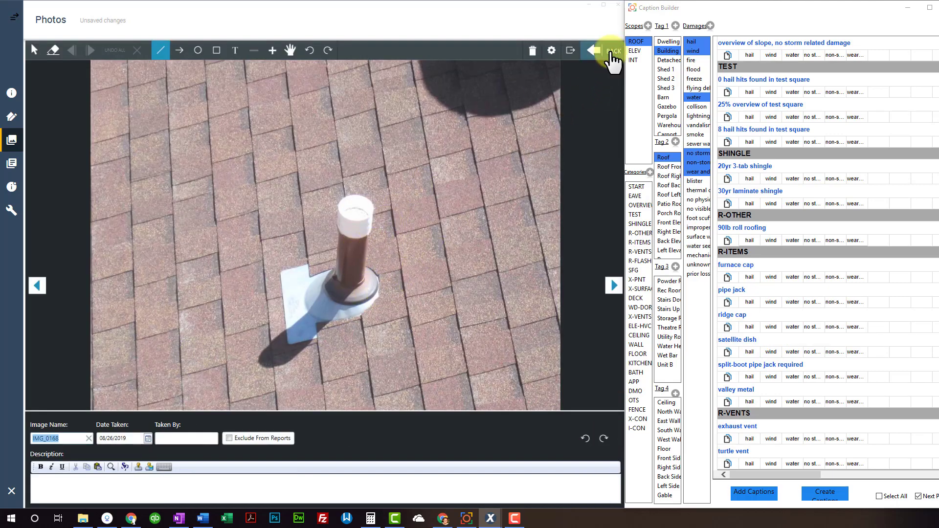
Leave the full-size photo and try creating a caption with no category selected, triggering the warning
left_click(611, 57)
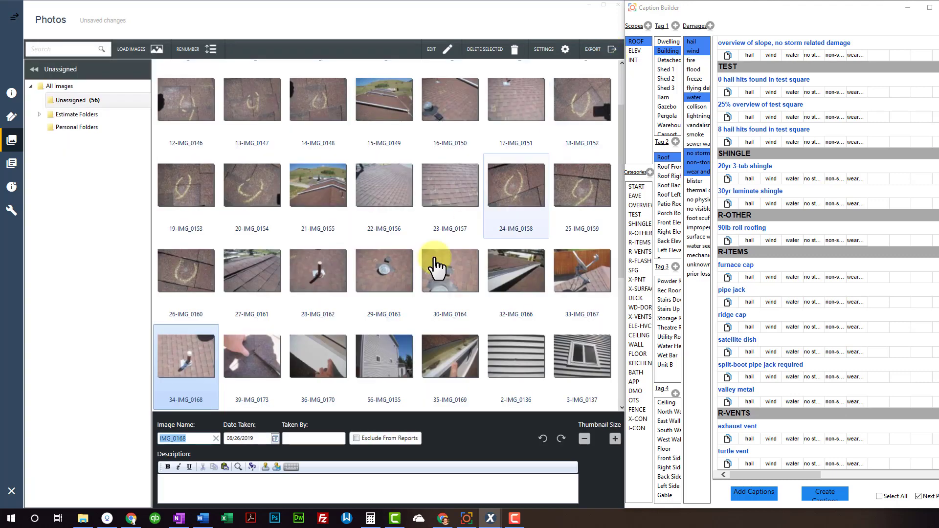
left_click(236, 490)
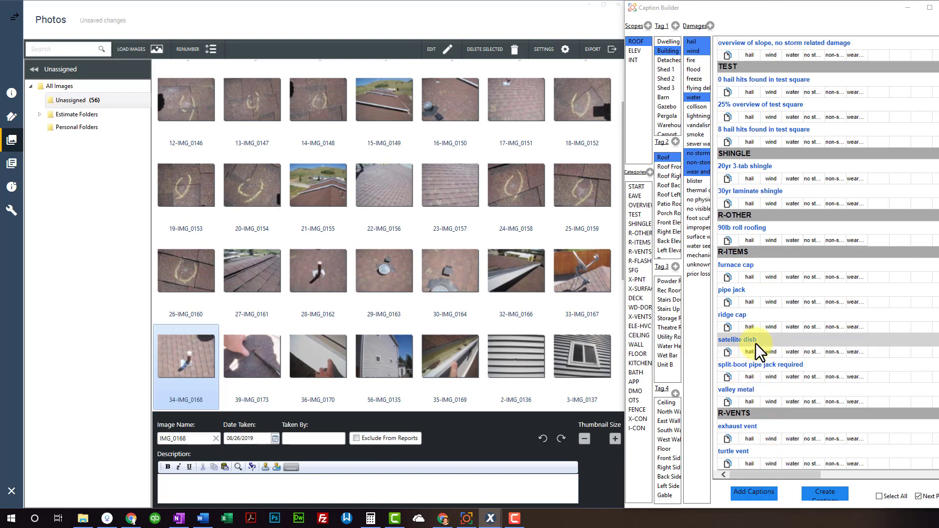
left_click(827, 499)
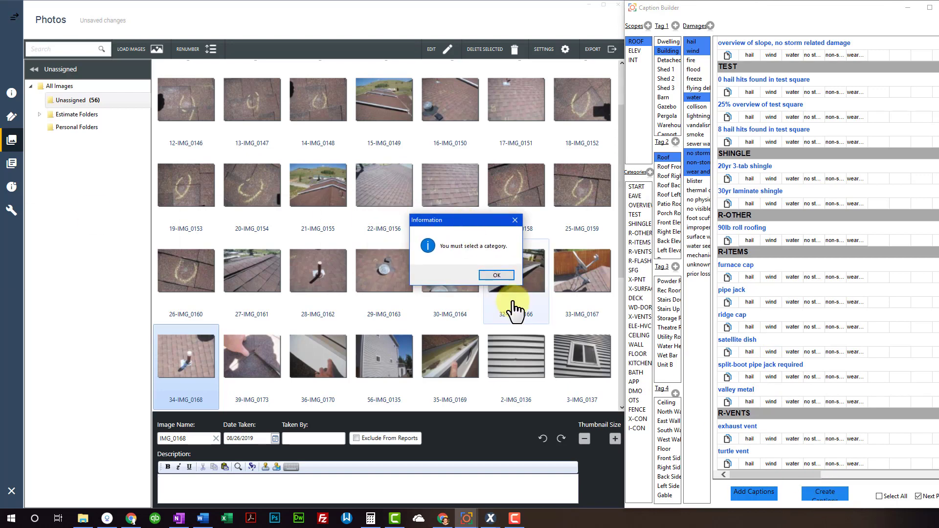
Dismiss the warning, pick the R-ITEMS category and clear the ROOF scope filter
left_click(495, 275)
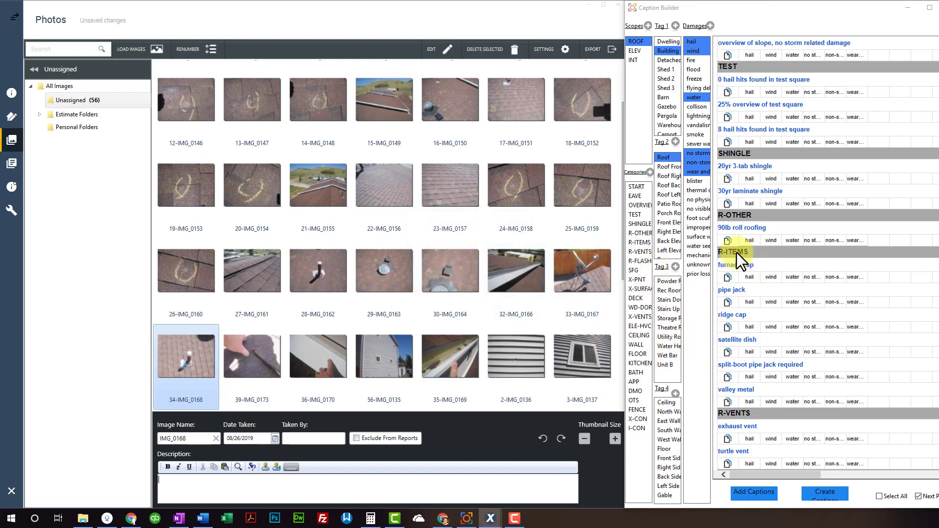
left_click(644, 245)
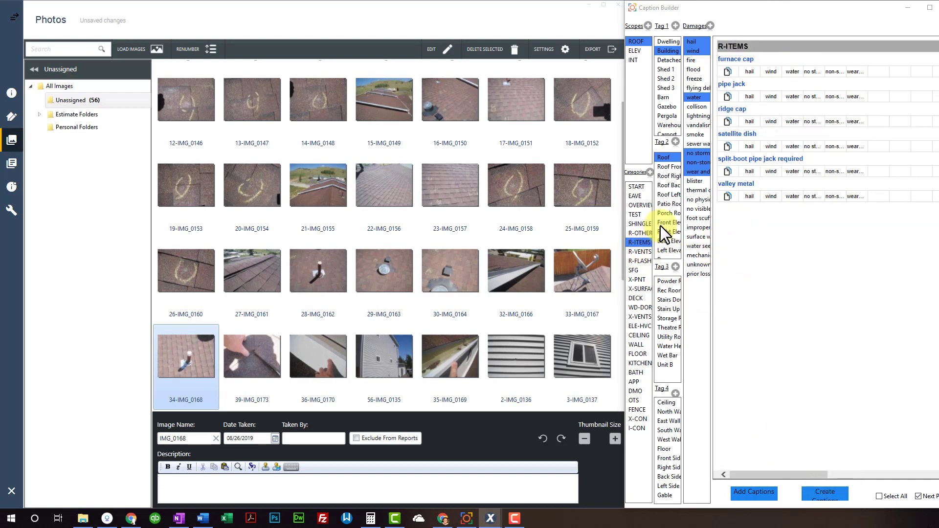
left_click(639, 41)
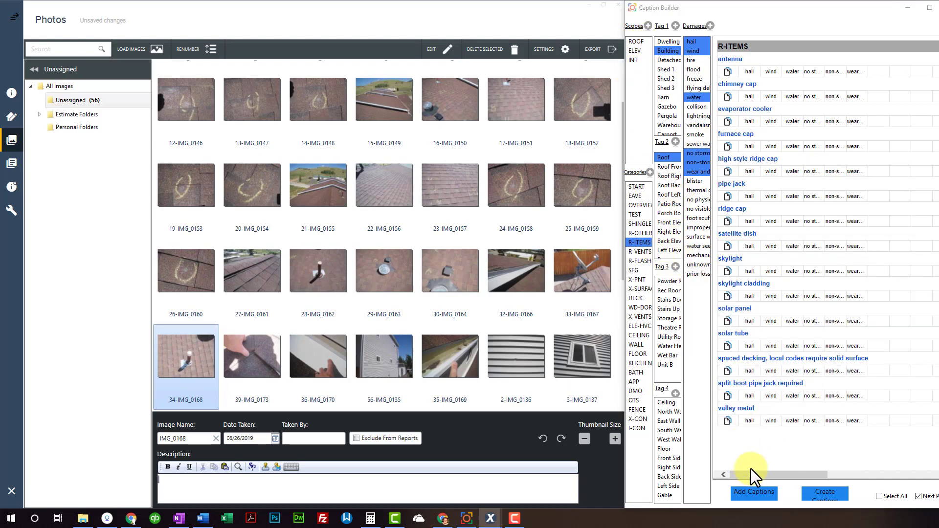
Create the caption 'split boot jack is required 1' under R-ITEMS
left_click(825, 493)
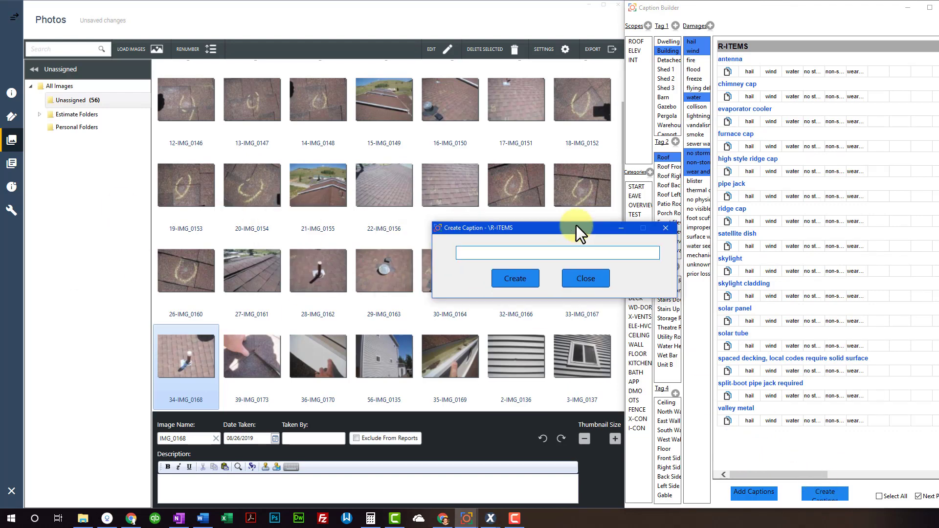
type("split boo")
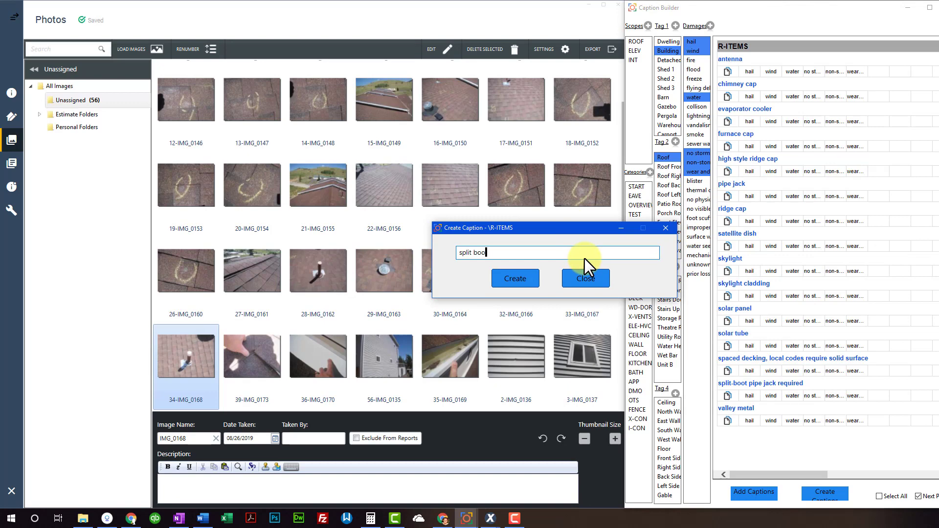
type("t jack is required ")
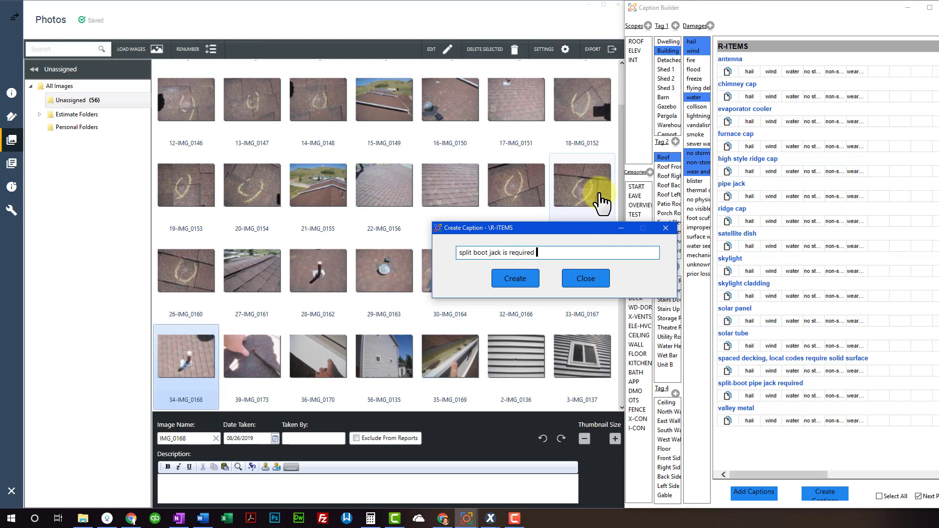
type("1")
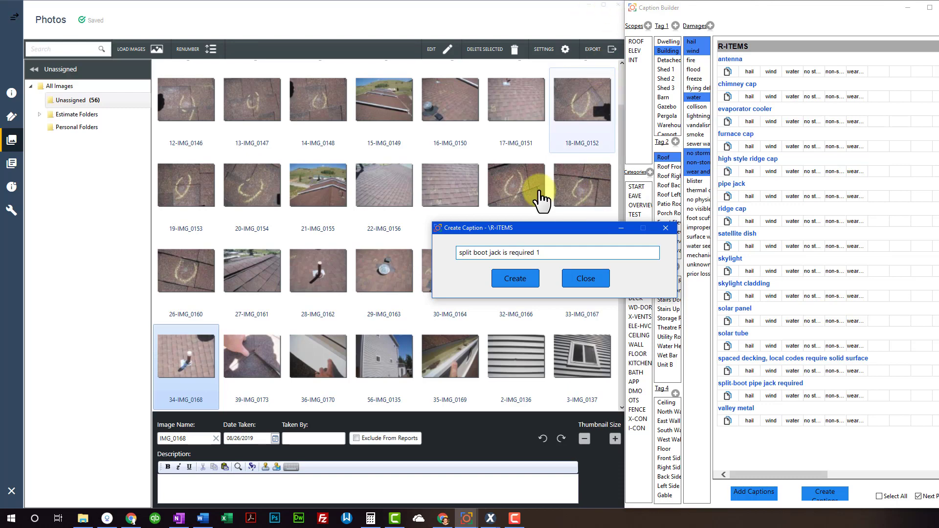
left_click(512, 281)
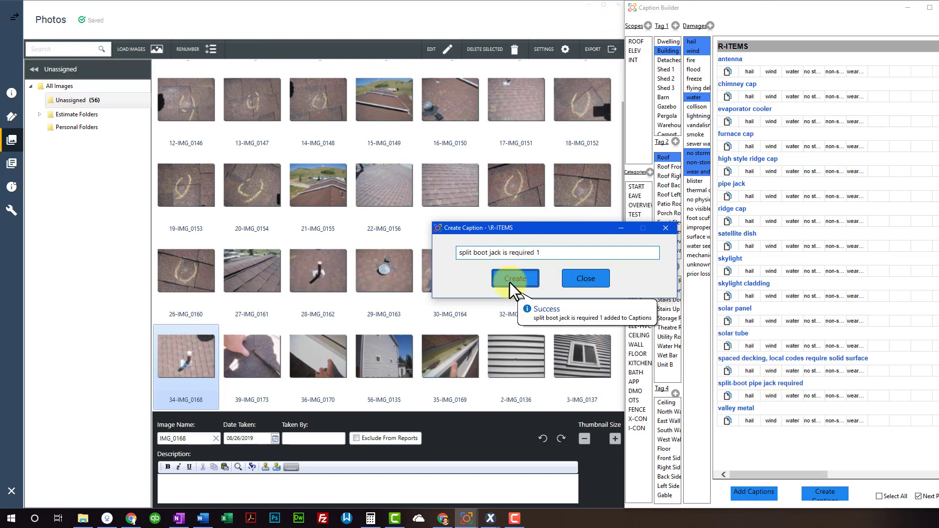
left_click(585, 278)
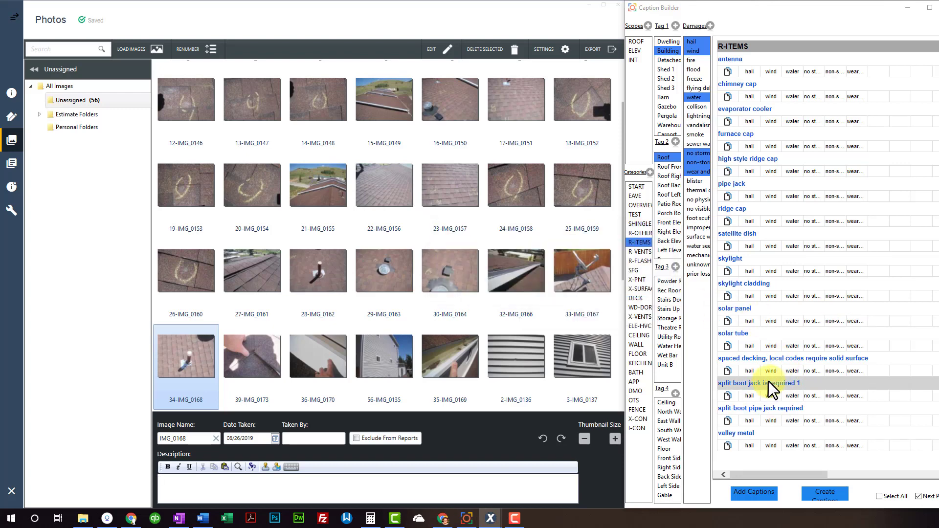
Reselect the ROOF scope and caption IMG_0168 as split-boot pipe jack required
left_click(636, 41)
left_click(636, 243)
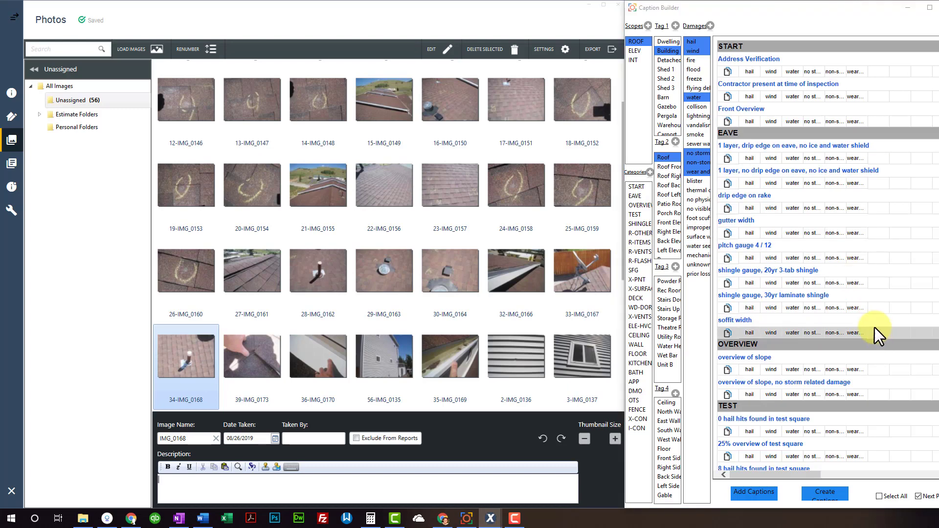
scroll(805, 362, "down", 10)
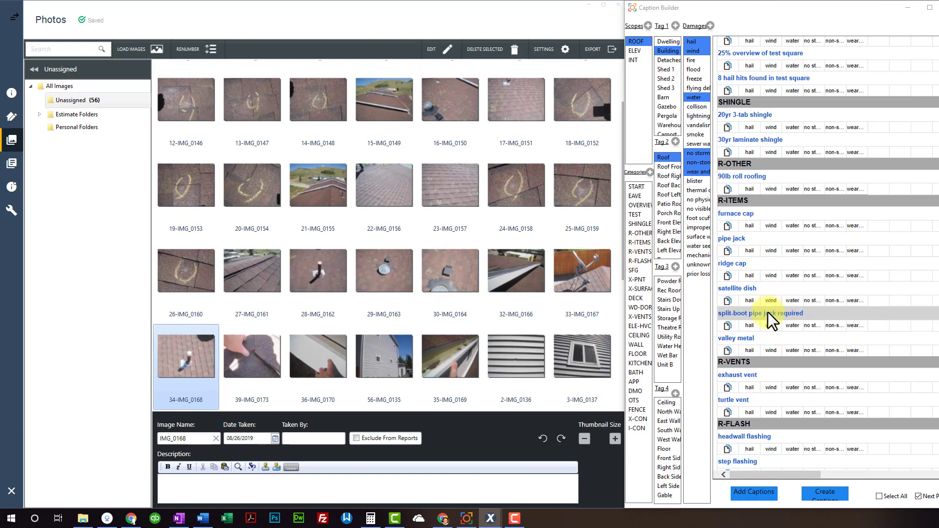
left_click(820, 311)
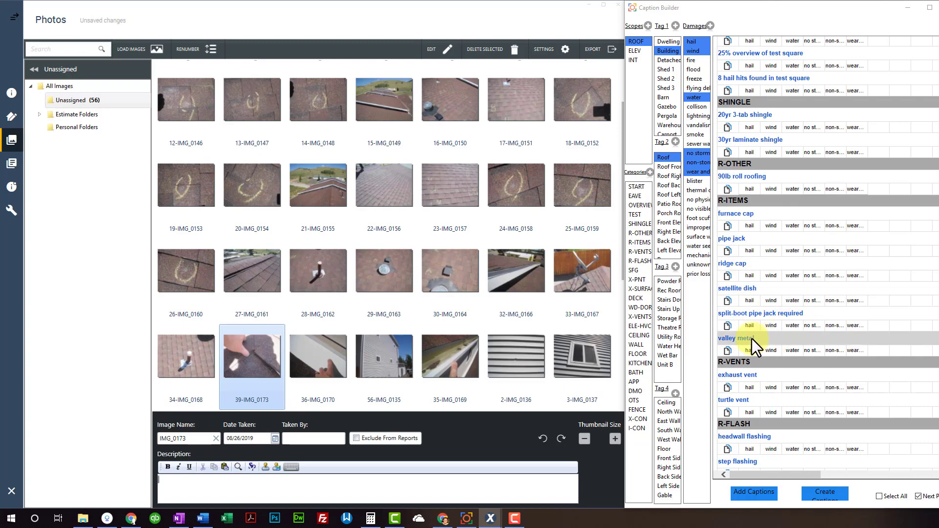
Open IMG_0173 full size, then return to the thumbnail gallery and scroll the caption list
double_click(248, 365)
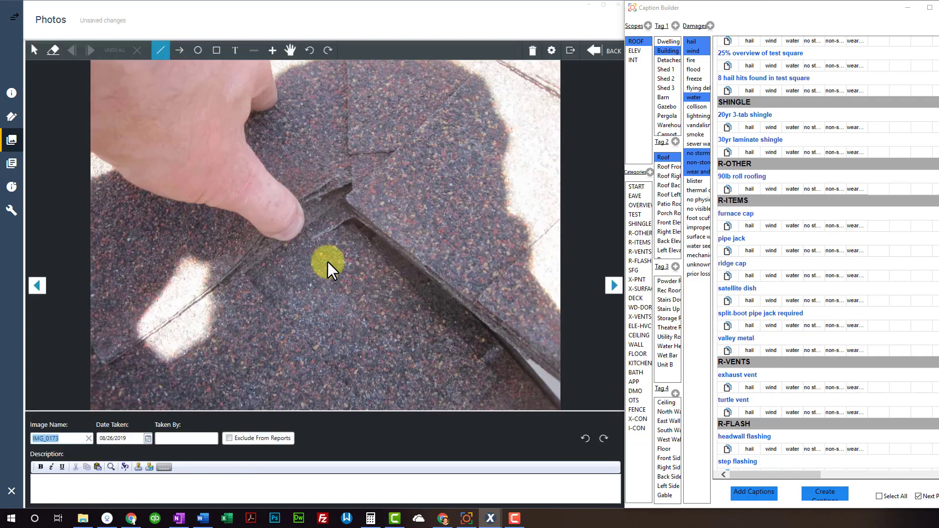
left_click(603, 51)
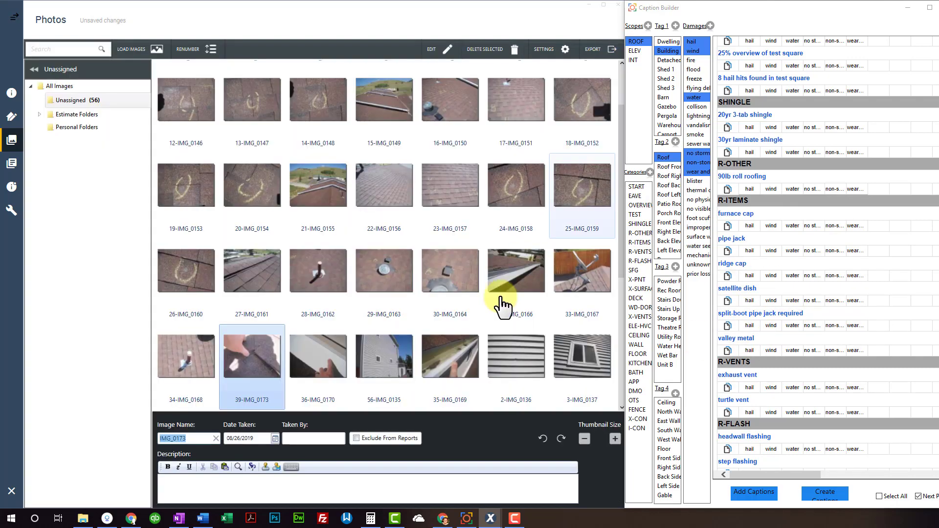
left_click(321, 477)
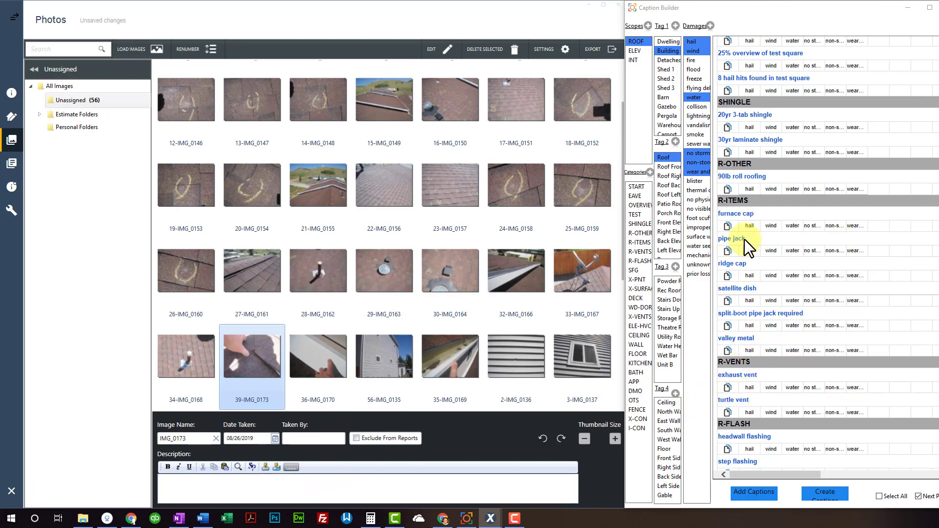
scroll(741, 199, "up", 4)
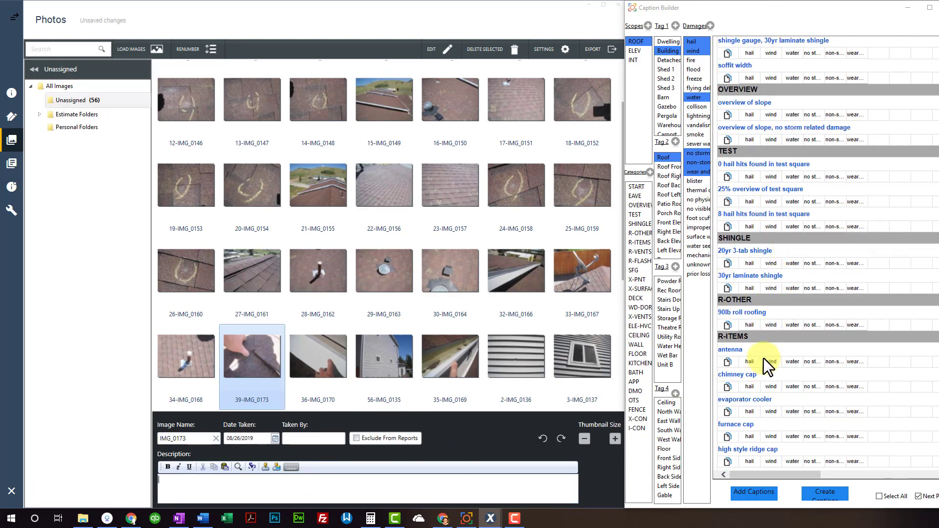
scroll(764, 360, "down", 5)
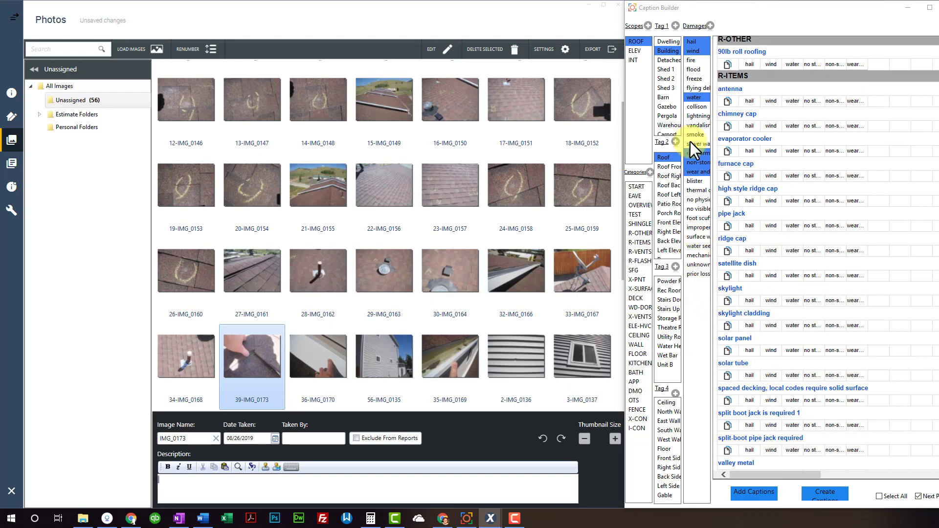
scroll(746, 412, "down", 1)
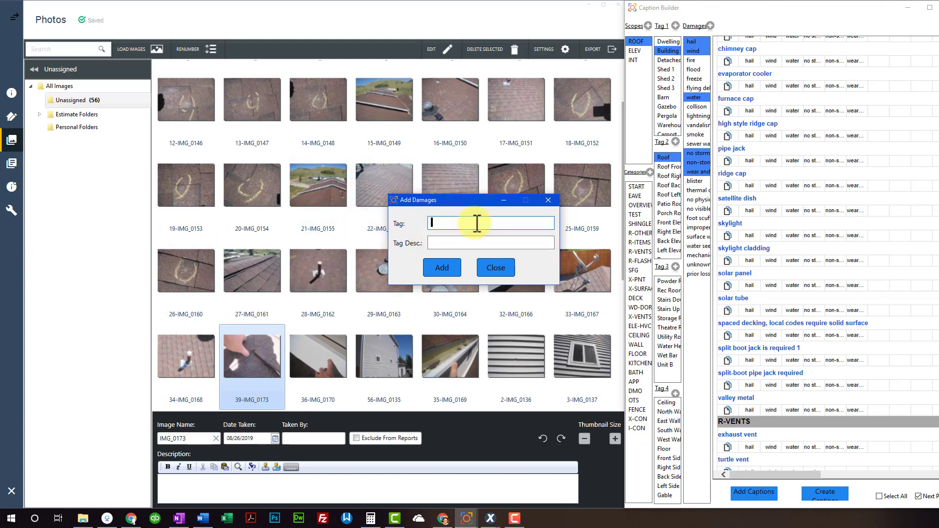
Add a damage type with Tag 'no' and Tag Desc. 'no', then close the dialog
type("no")
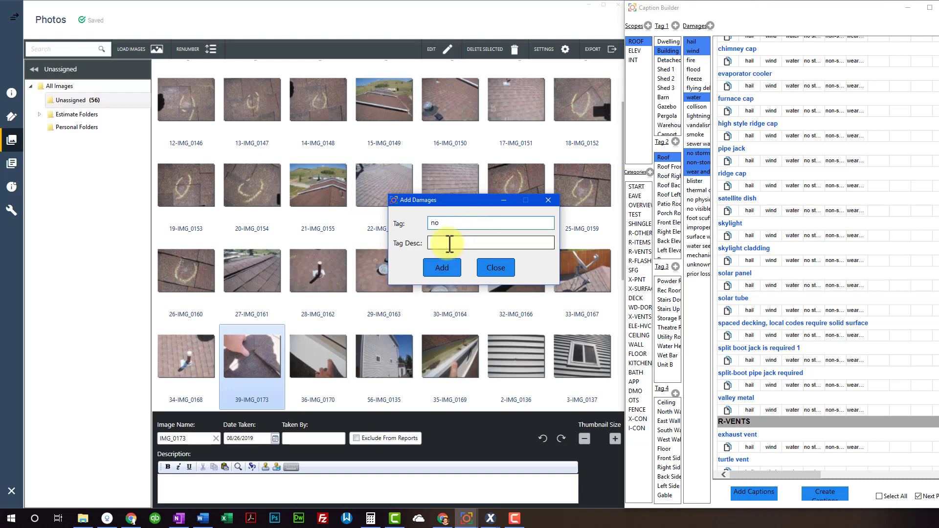
left_click(452, 244)
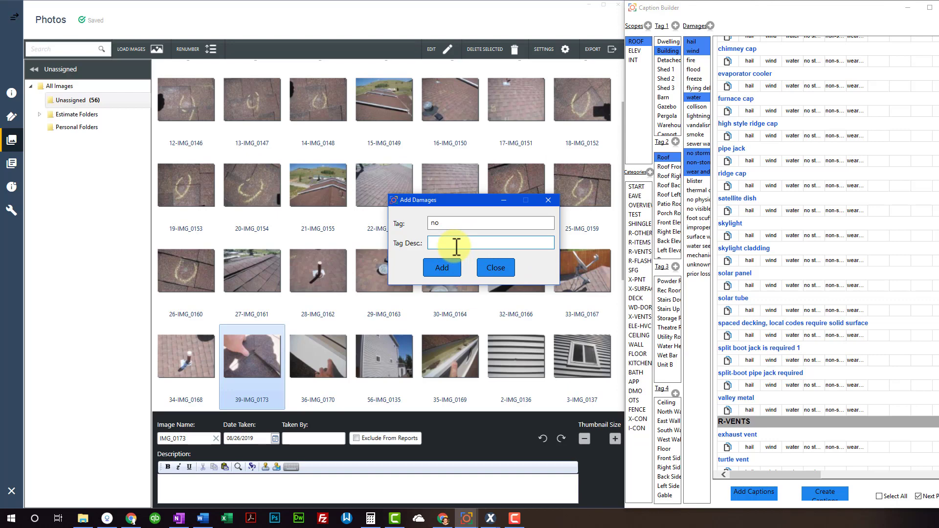
type("no")
left_click(442, 268)
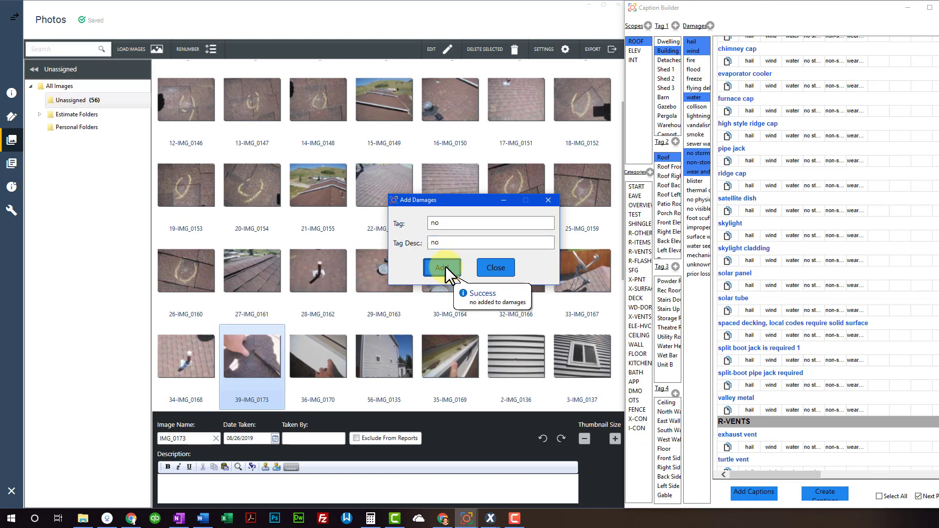
left_click(496, 268)
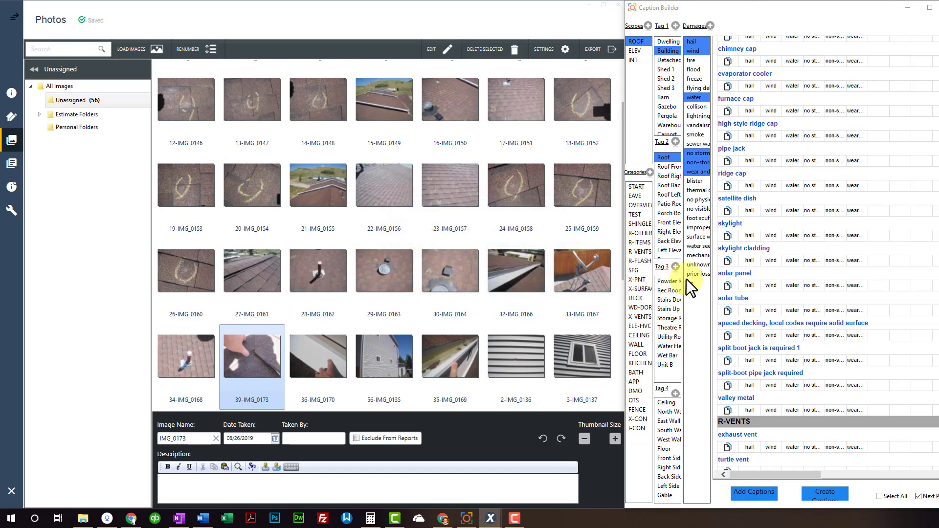
Caption IMG_0173 using the no damage type on the valley metal row
left_click(700, 283)
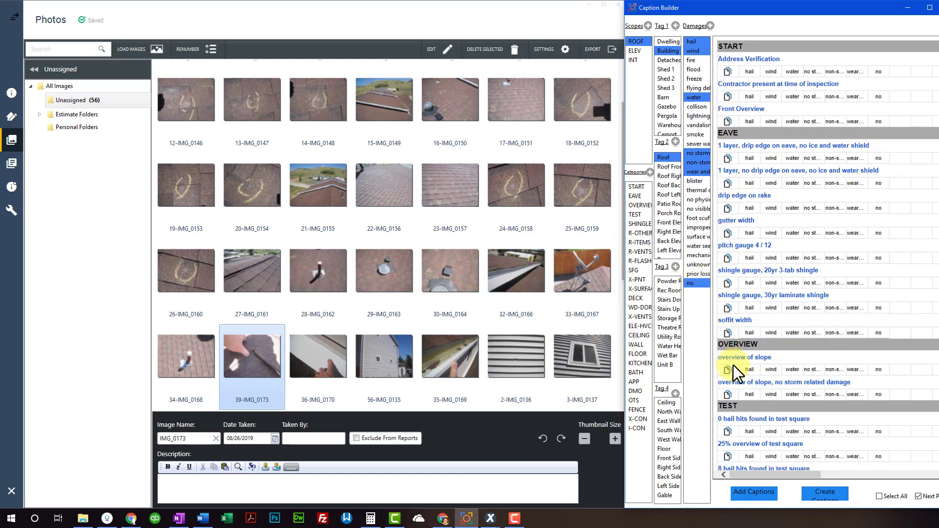
scroll(773, 381, "down", 10)
scroll(772, 383, "down", 3)
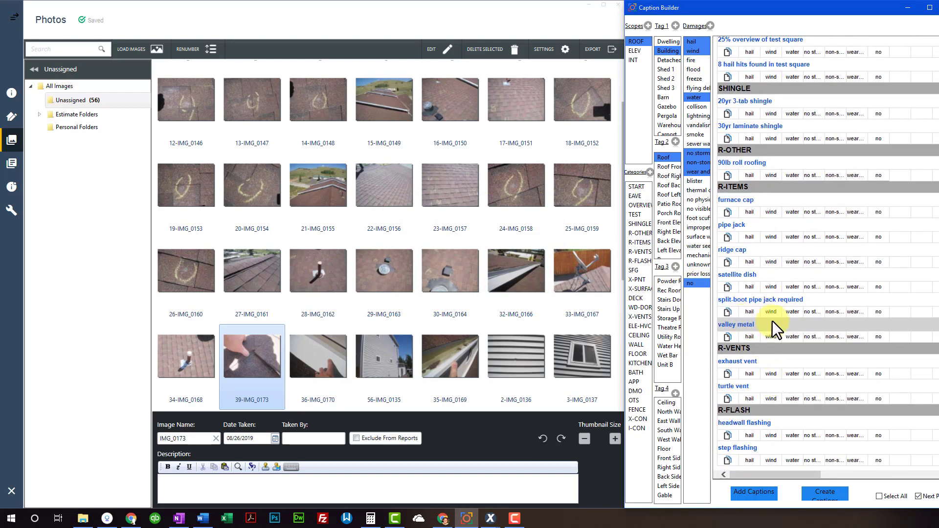
left_click(520, 479)
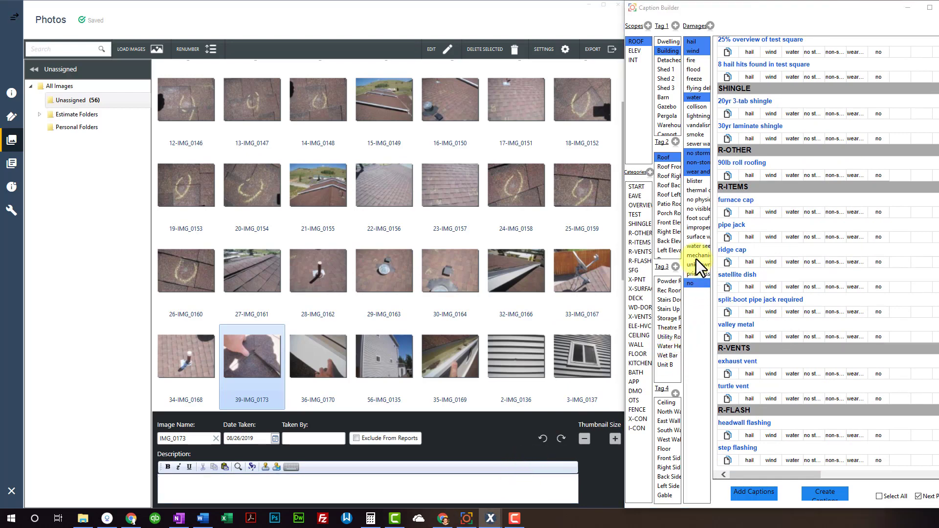
left_click(697, 283)
left_click(879, 338)
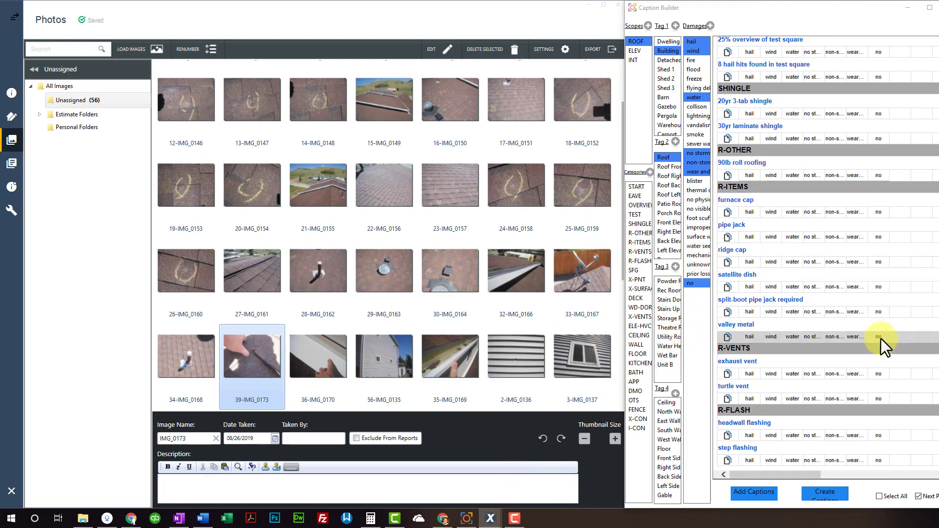
Reselect IMG_0173 and check the word 'no' in its description
left_click(251, 395)
left_click(210, 481)
double_click(204, 480)
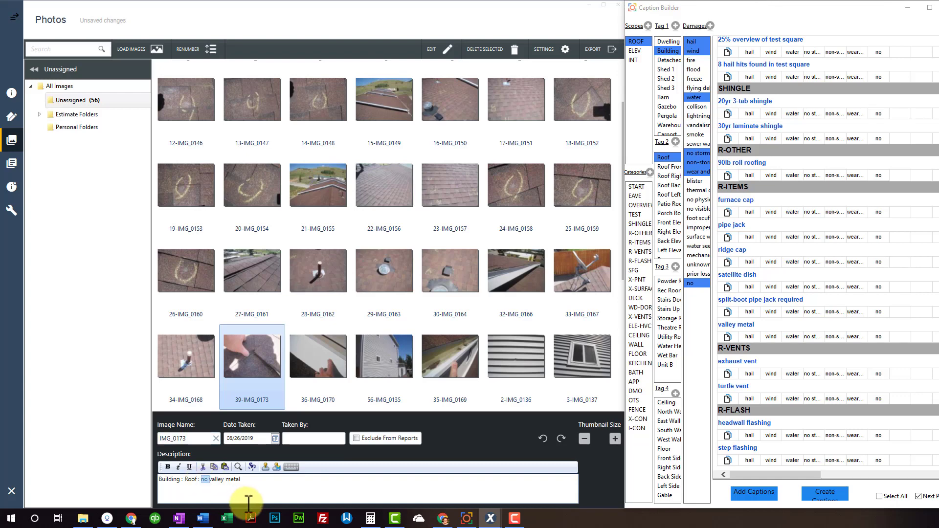
left_click(220, 485)
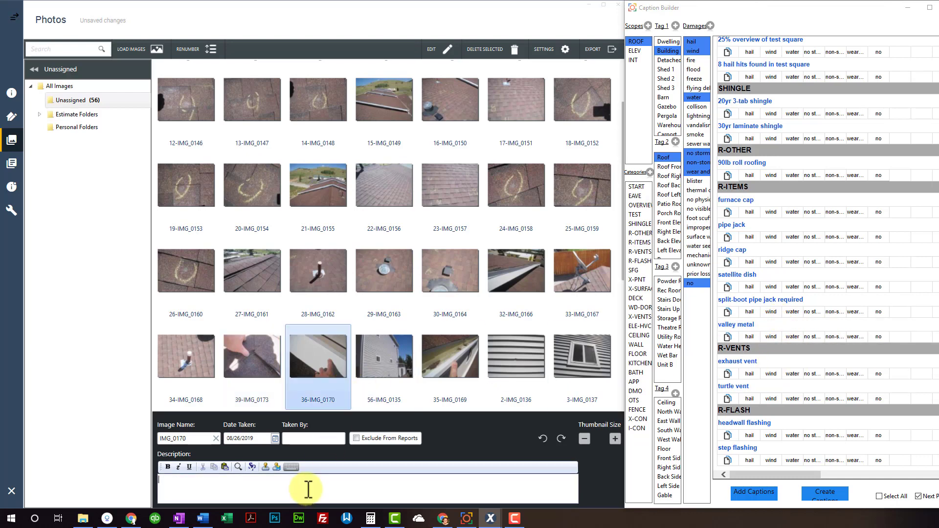
Caption IMG_0170 as hail headwall flashing, set Tag 2 to Front Elevation, and show ELEV captions
left_click(749, 435)
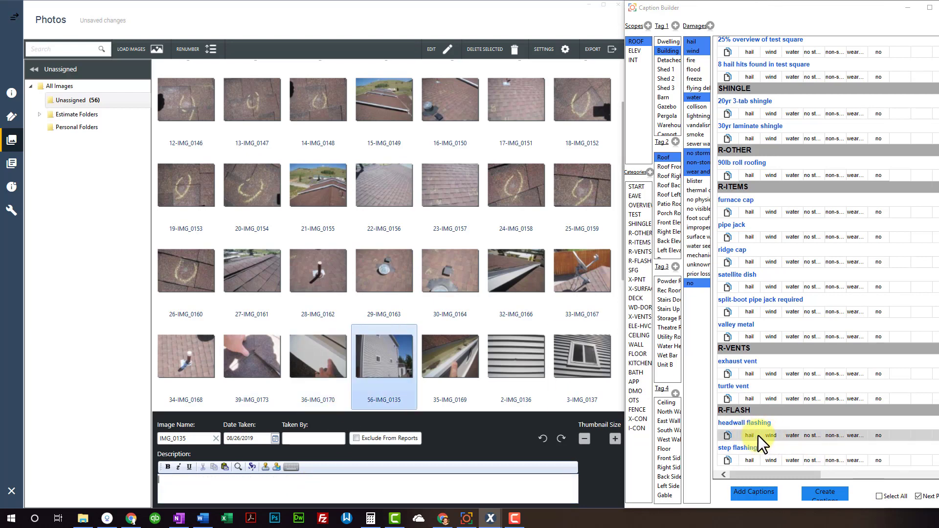
left_click(669, 223)
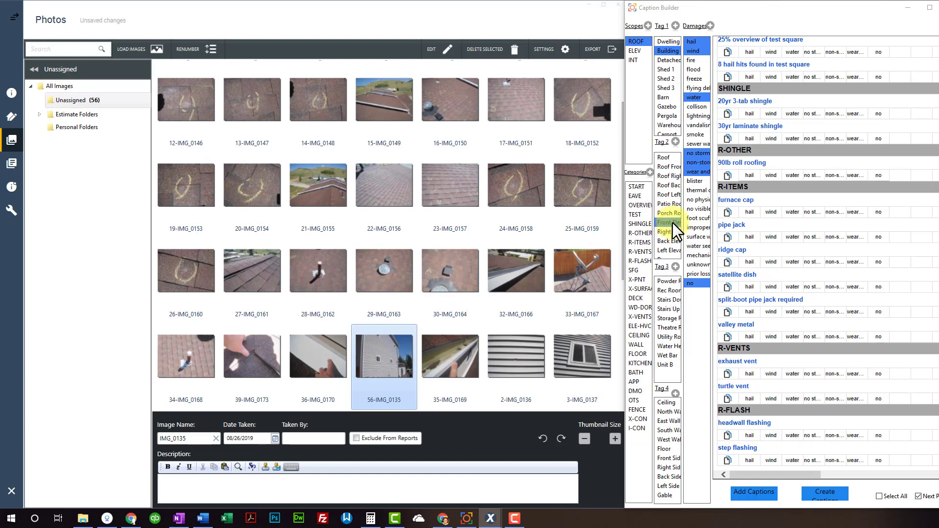
left_click(637, 51)
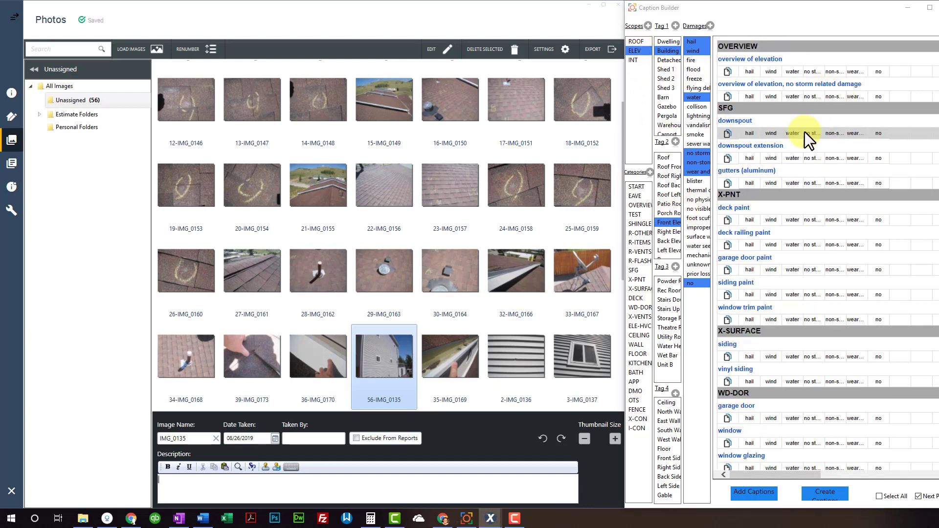
Caption IMG_0135–IMG_0137 as overview, aluminum gutters, vinyl siding, and no storm-related window damage
left_click(742, 58)
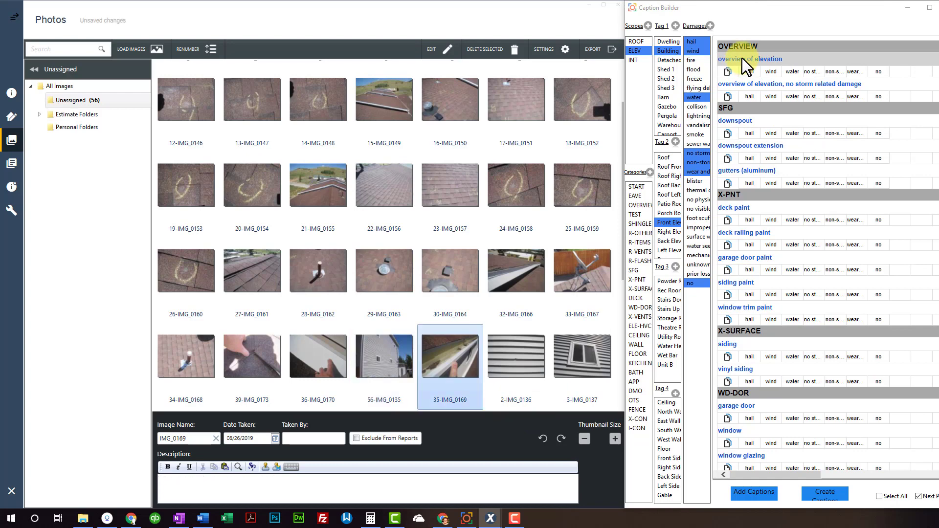
left_click(756, 180)
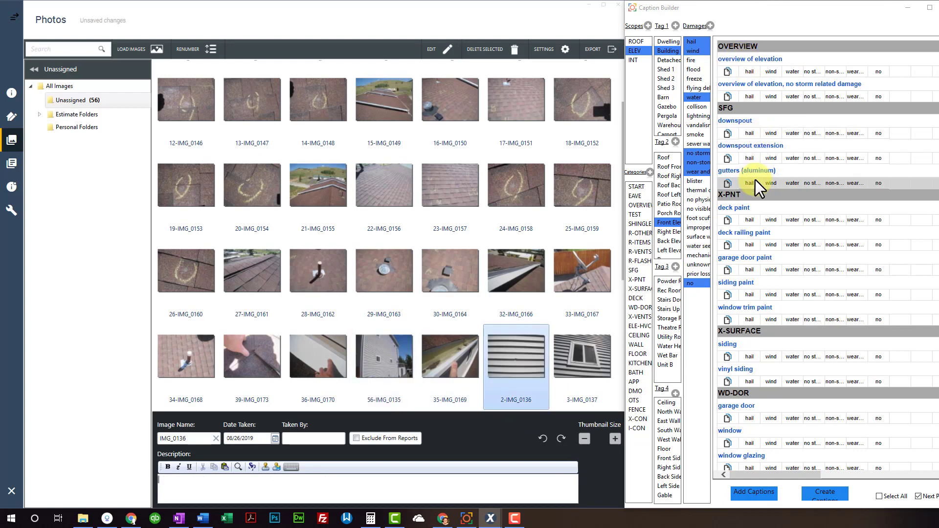
scroll(756, 206, "down", 2)
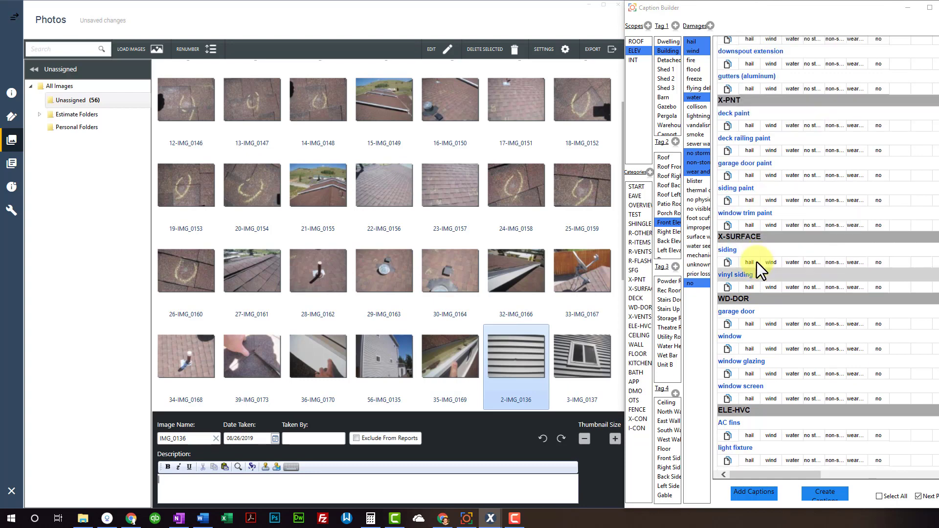
left_click(753, 286)
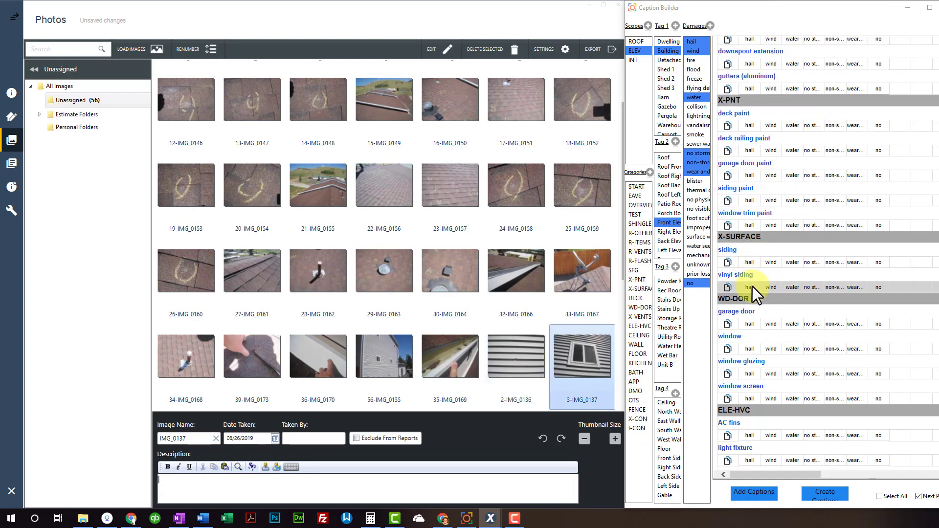
left_click(812, 351)
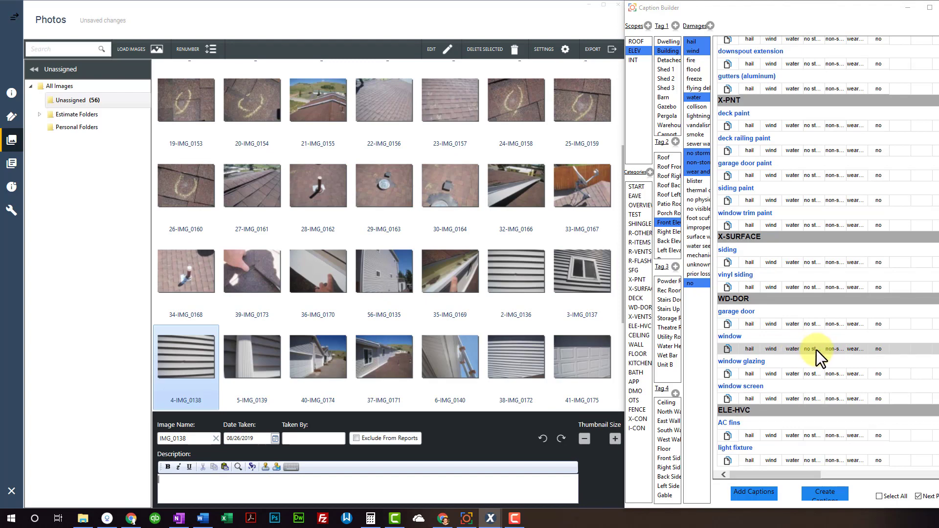
left_click(606, 295)
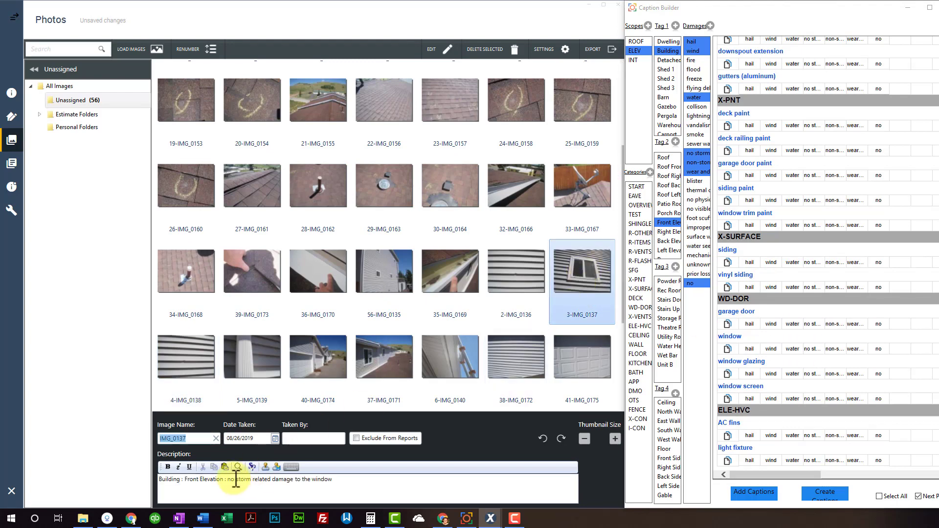
left_click_drag(230, 479, 272, 480)
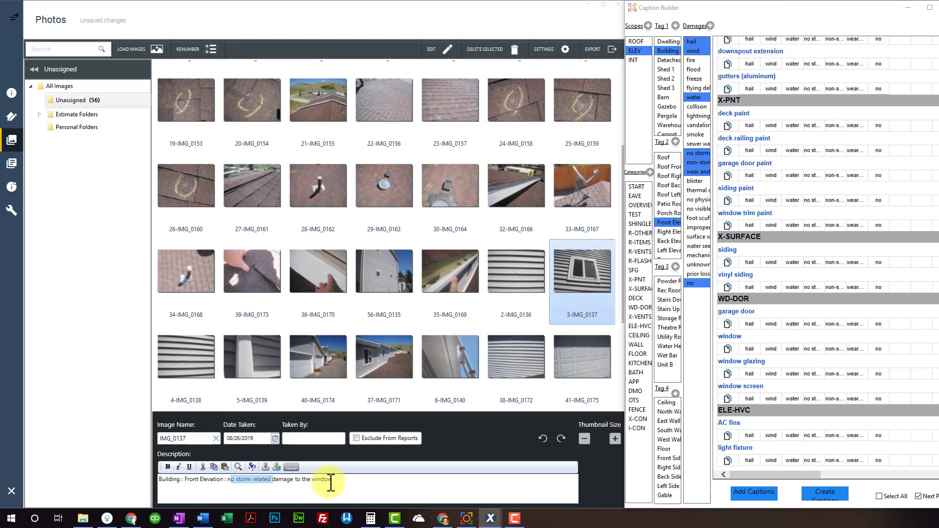
key("Right")
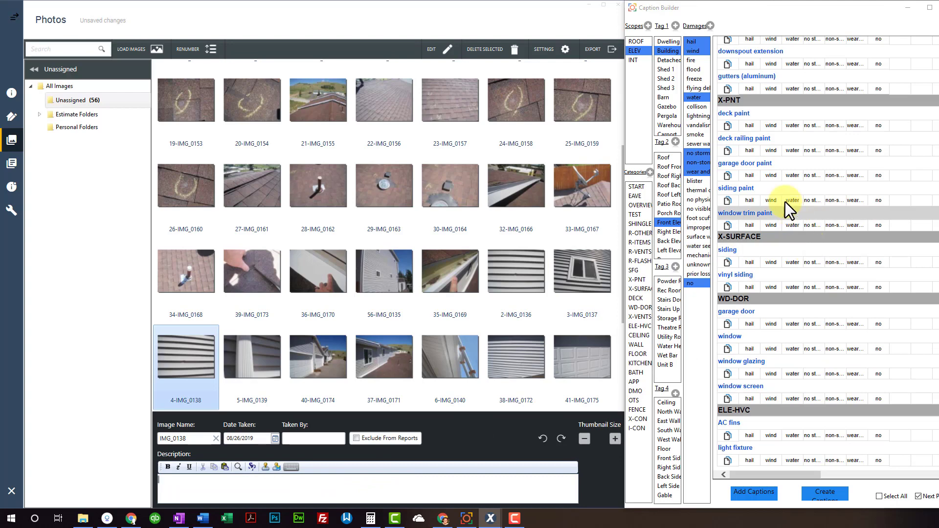
Caption IMG_0138 as siding and the next photo as downspout hail, switching Tag 2 to Right Elevation
left_click(751, 287)
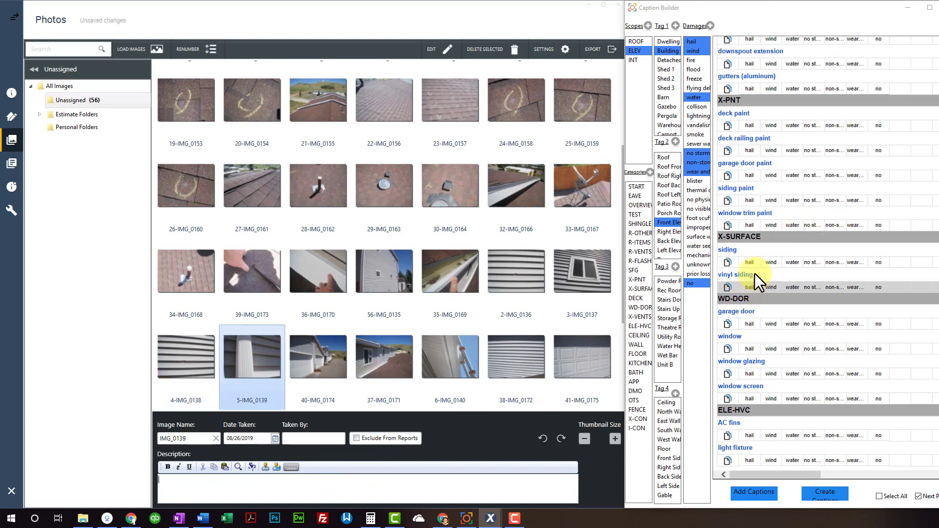
scroll(749, 62, "up", 2)
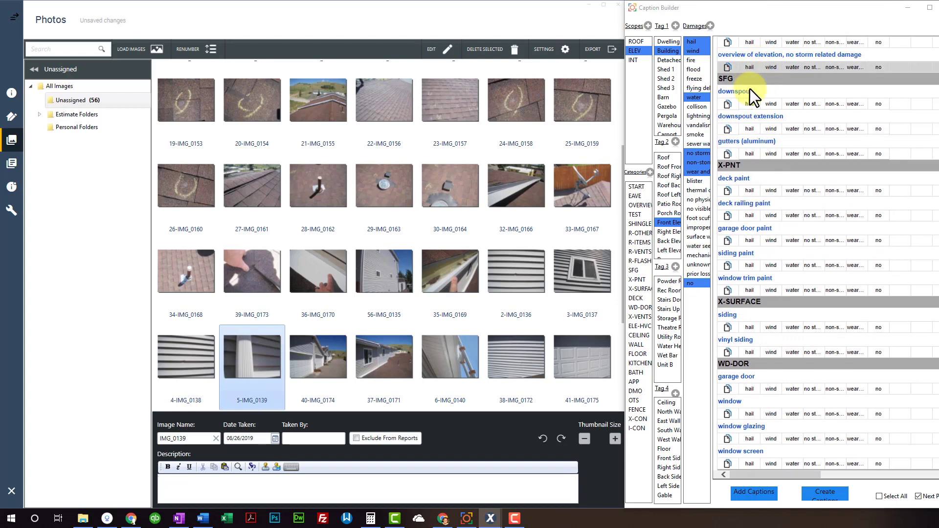
left_click(748, 105)
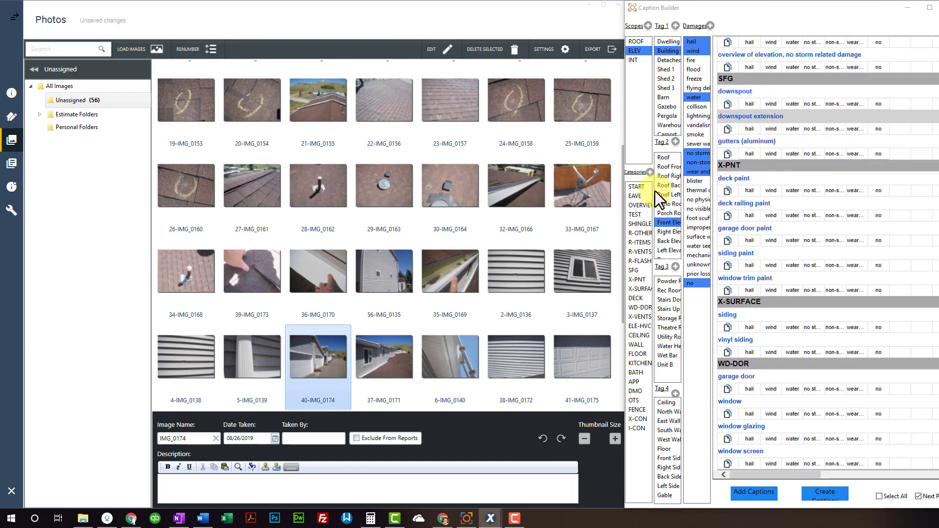
left_click(666, 232)
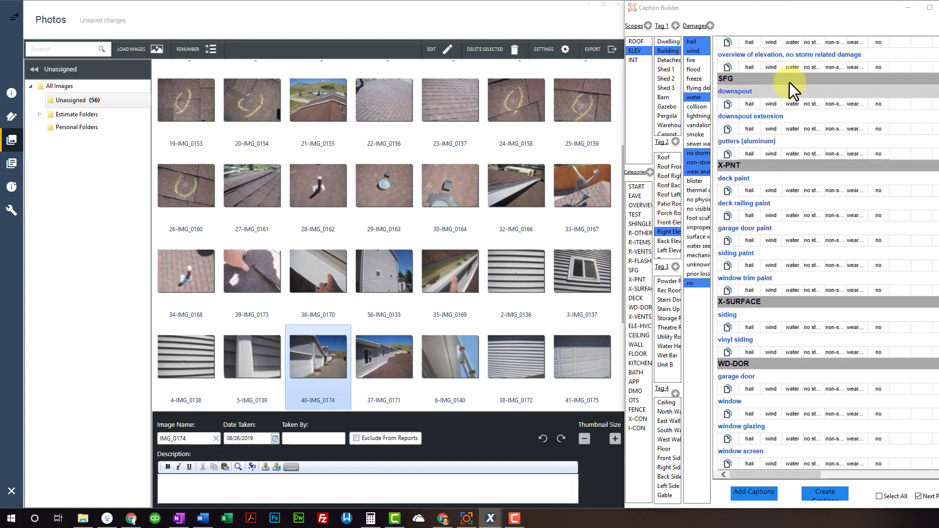
Caption the Right Elevation photos: two overviews, aluminum gutters, no storm-damage siding, and garage door
scroll(787, 78, "up", 1)
left_click(773, 58)
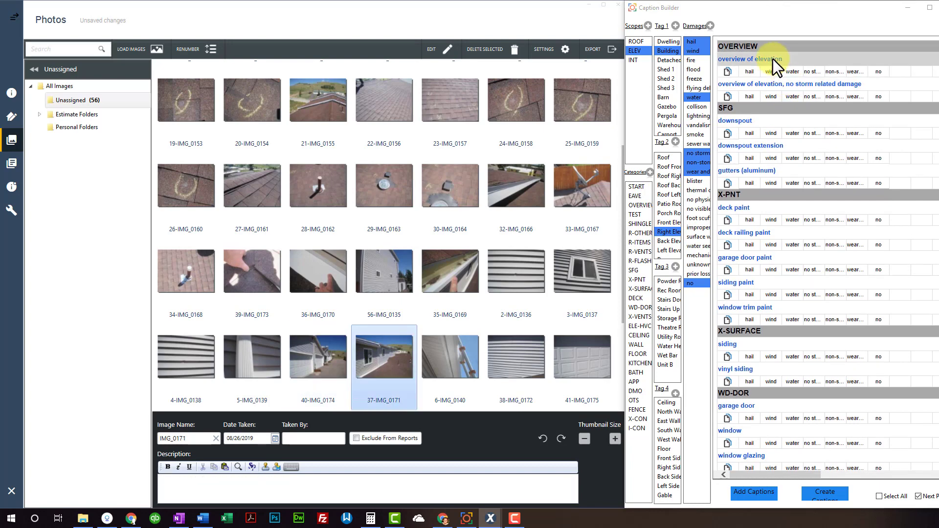
left_click(773, 59)
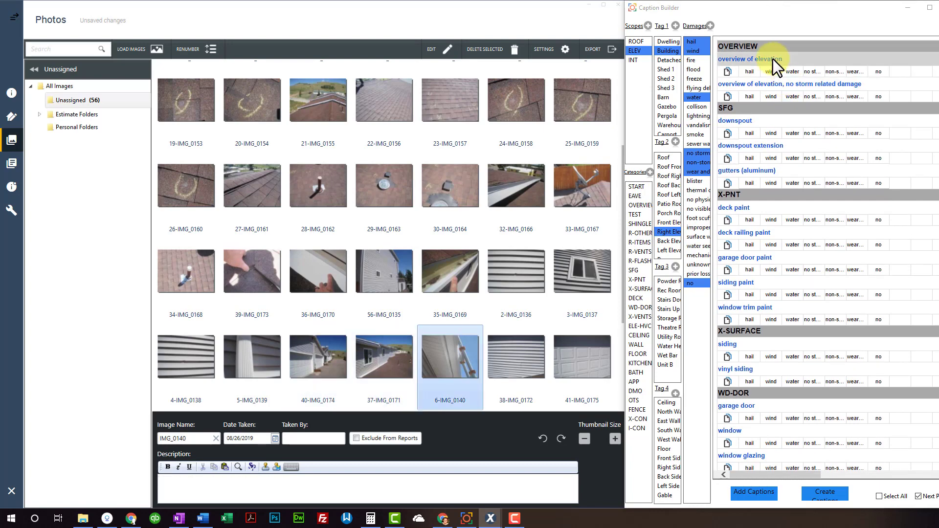
left_click(750, 181)
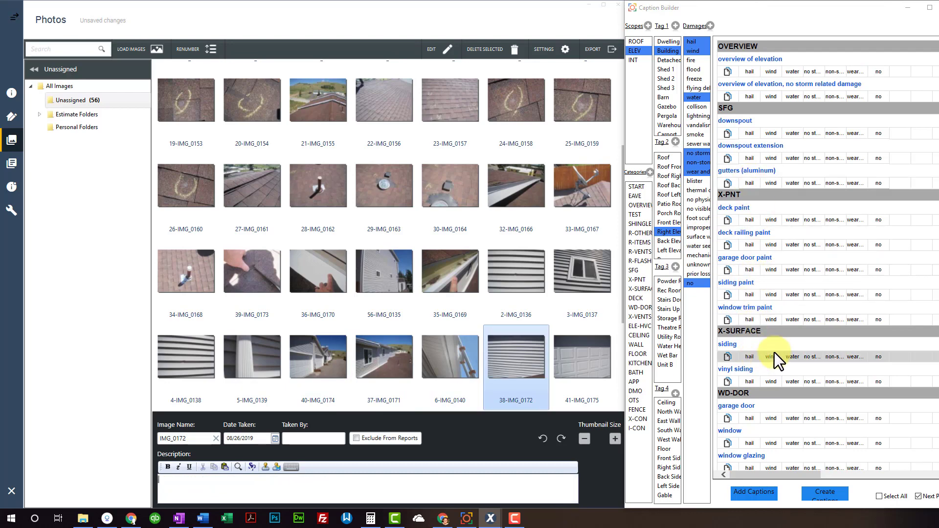
left_click(815, 359)
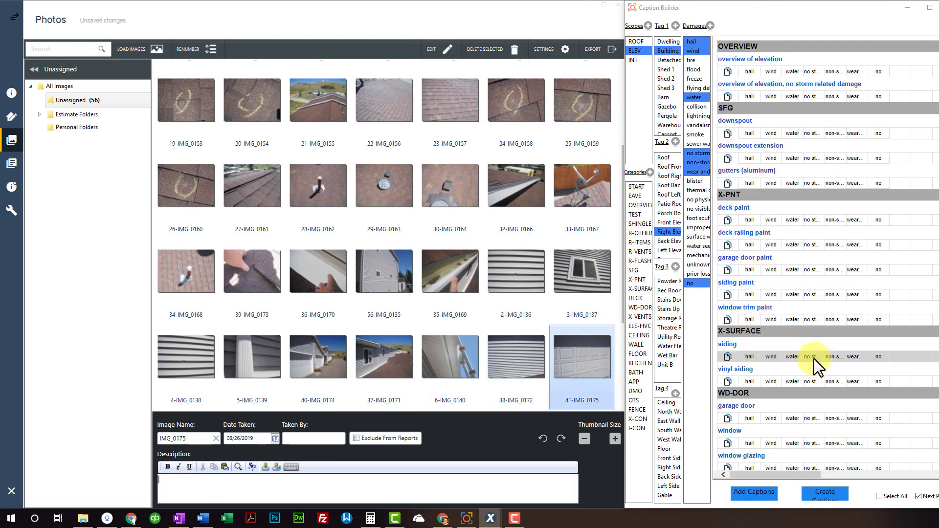
scroll(814, 361, "down", 2)
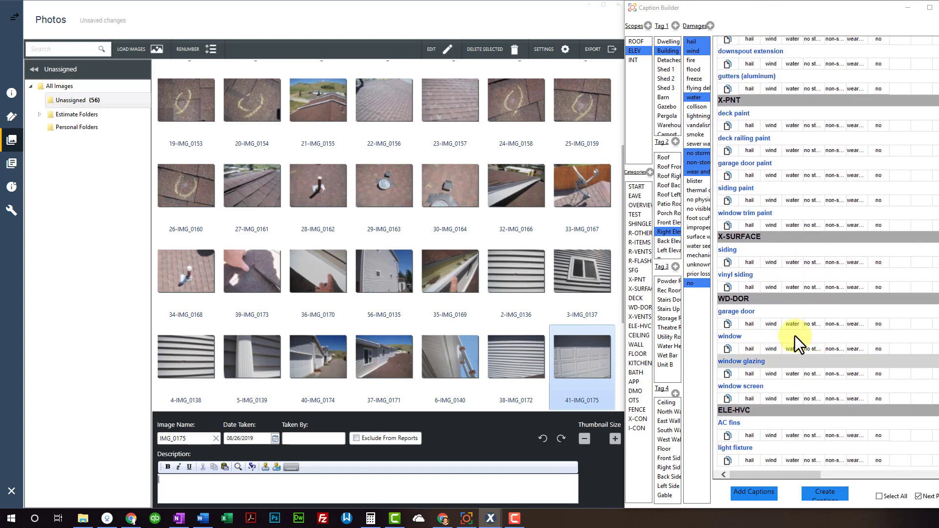
left_click(812, 325)
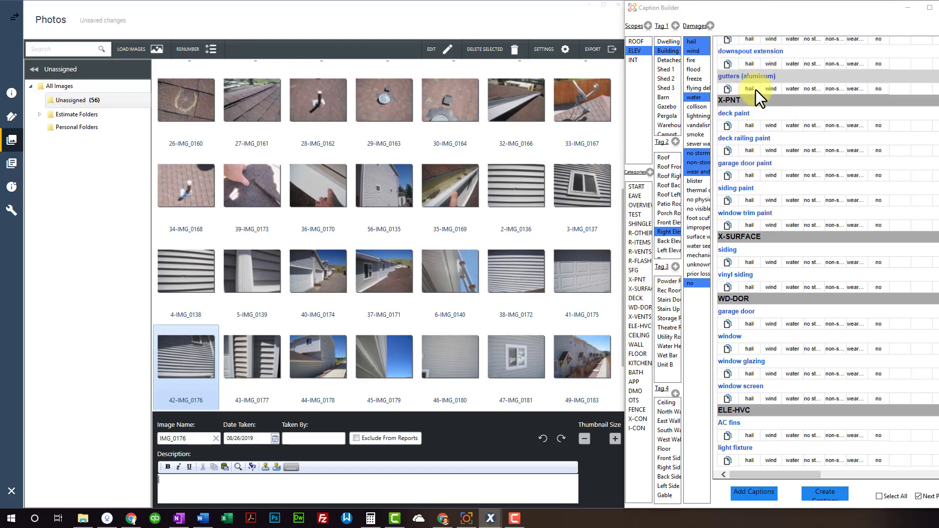
scroll(756, 91, "up", 3)
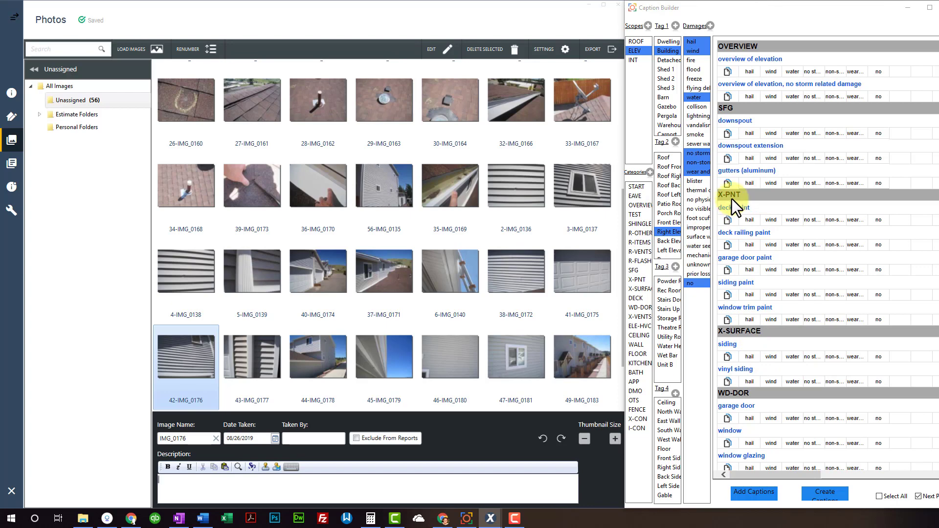
Toggle the X-SURFACE filter off again, then drag X-SURFACE above X-PNT in Categories
left_click(643, 289)
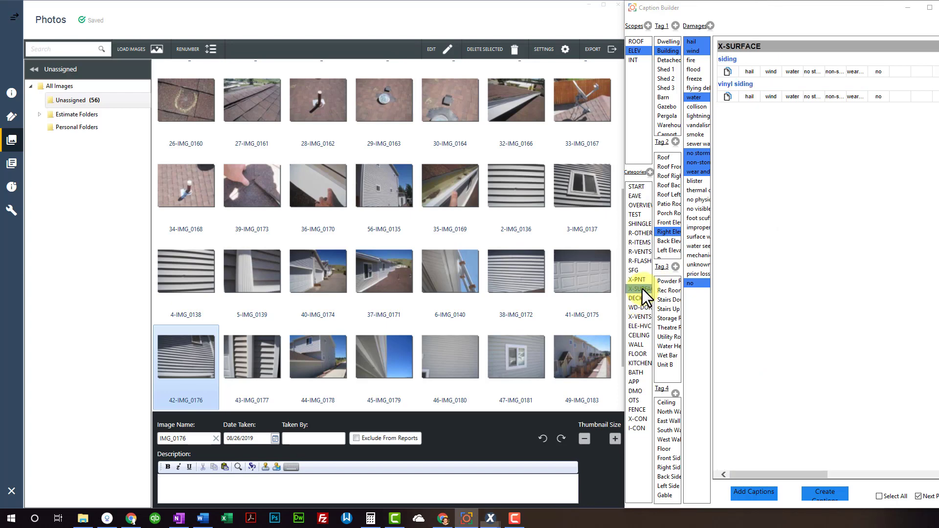
left_click(636, 290)
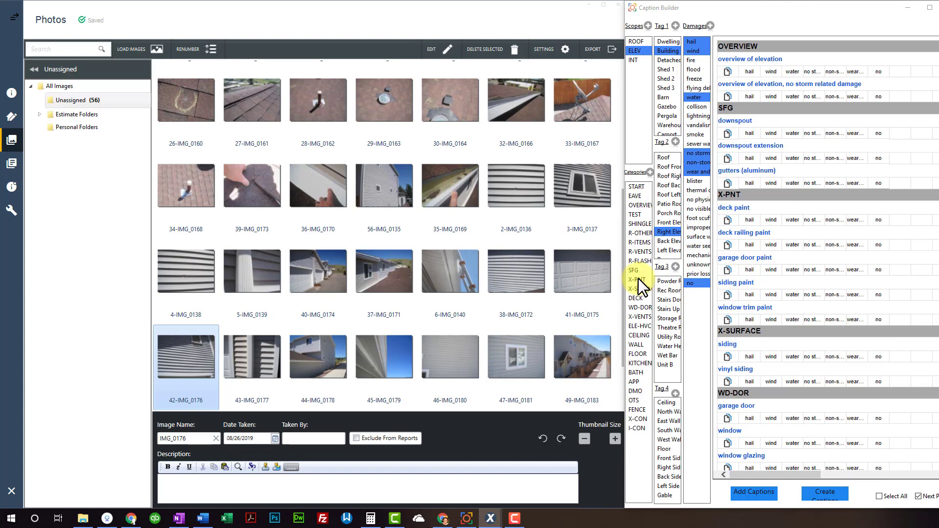
left_click_drag(638, 279, 639, 279)
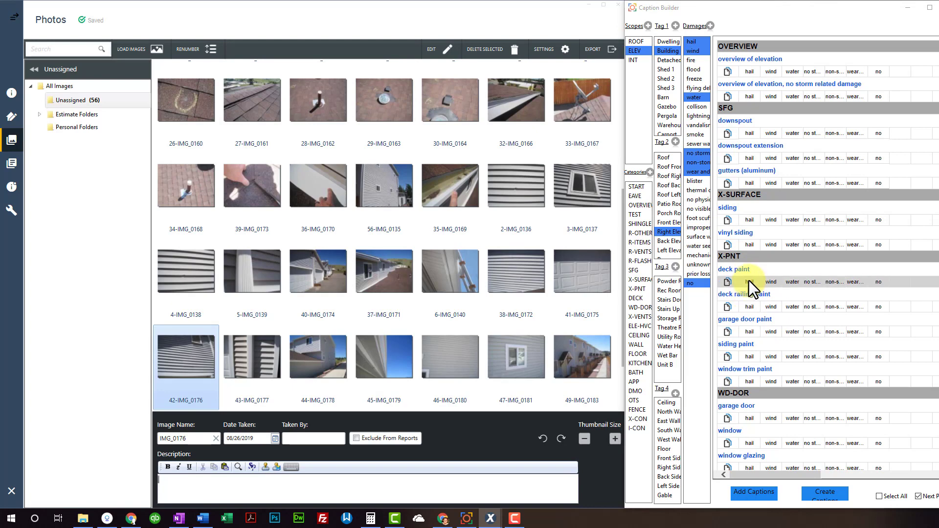
scroll(770, 381, "down", 2)
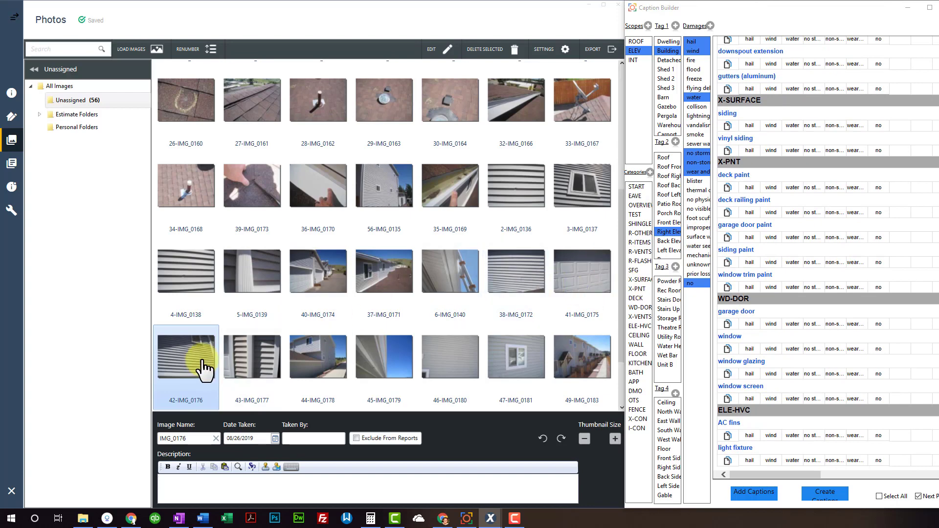
Caption photo 42-IMG_0176 as no storm damage to the vinyl siding and the downspout
left_click(169, 366)
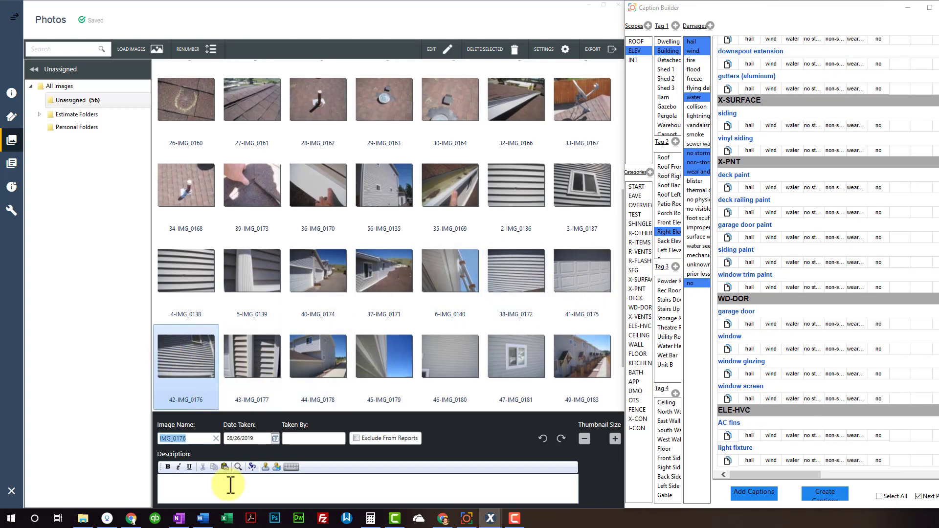
scroll(777, 239, "up", 1)
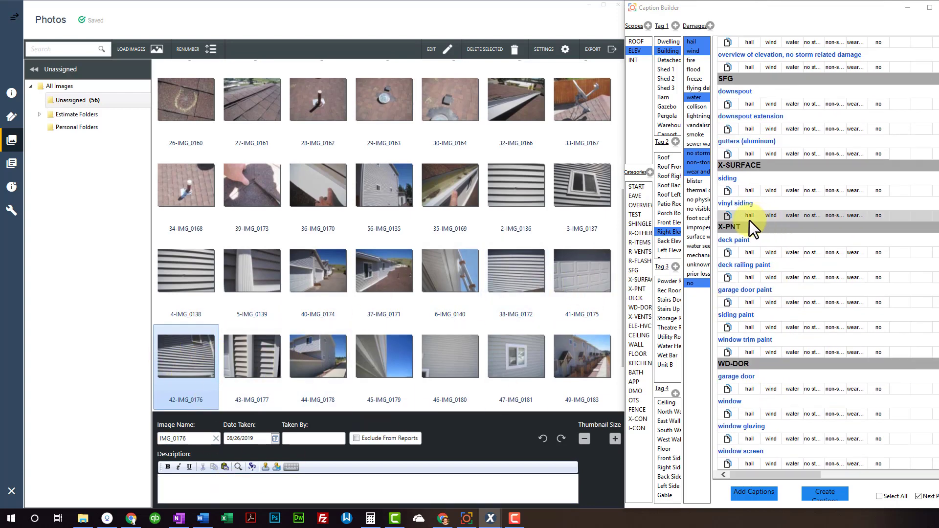
left_click(812, 216)
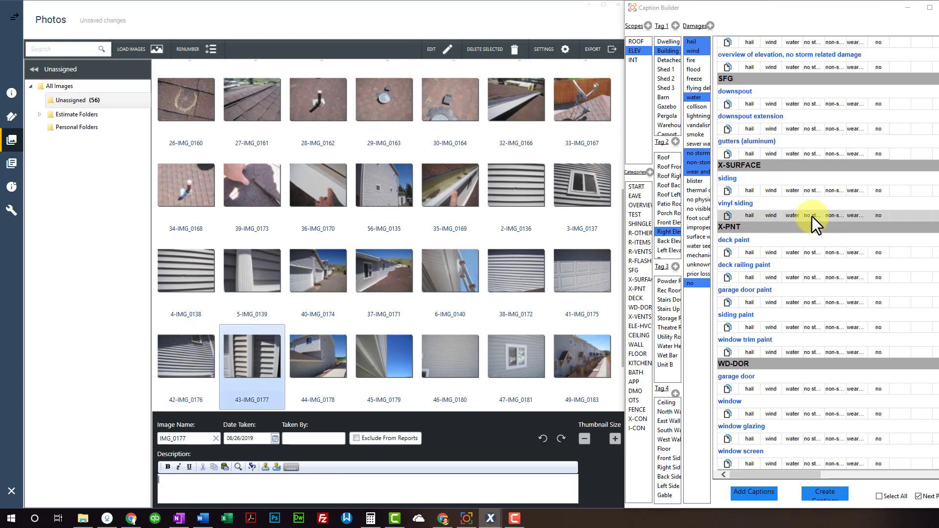
left_click(818, 106)
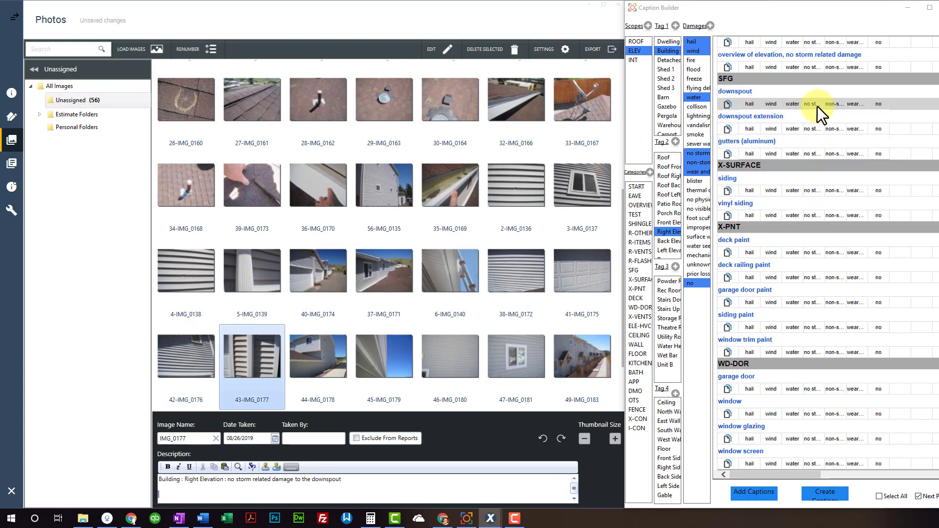
Switch Tag 2 to Back Elevation and caption the overview, gutter hail damage, undamaged siding and window
left_click(667, 241)
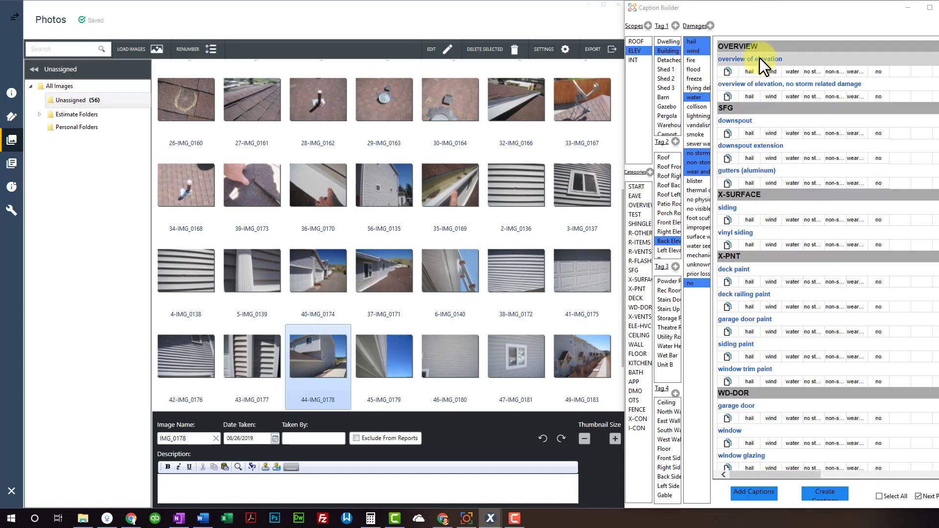
left_click(759, 58)
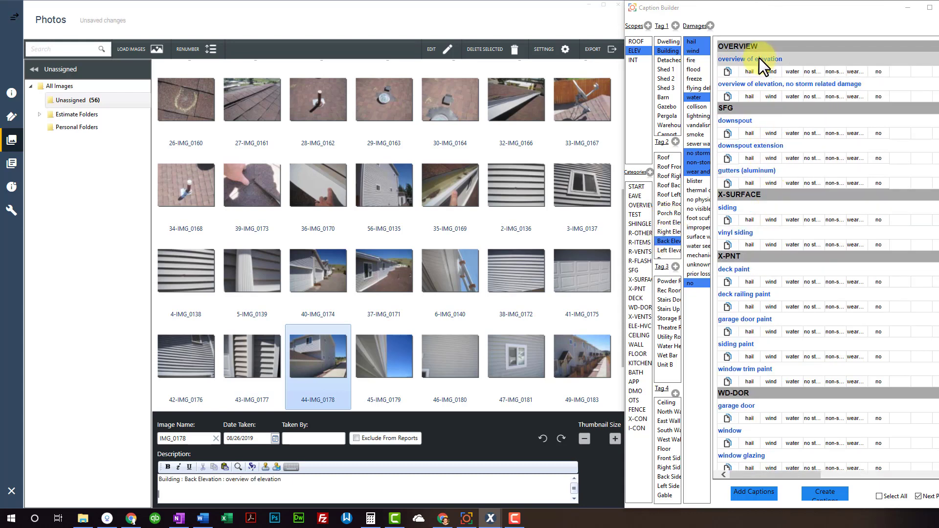
left_click(753, 184)
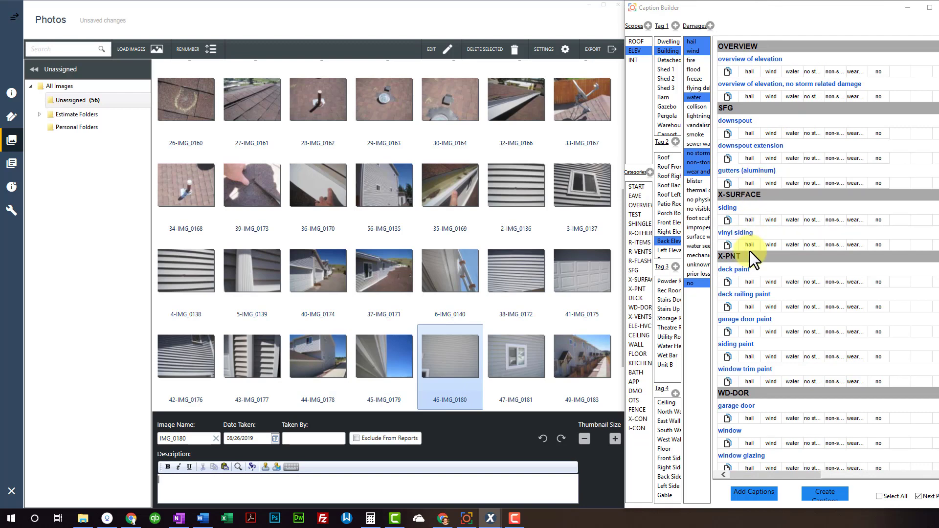
left_click(811, 246)
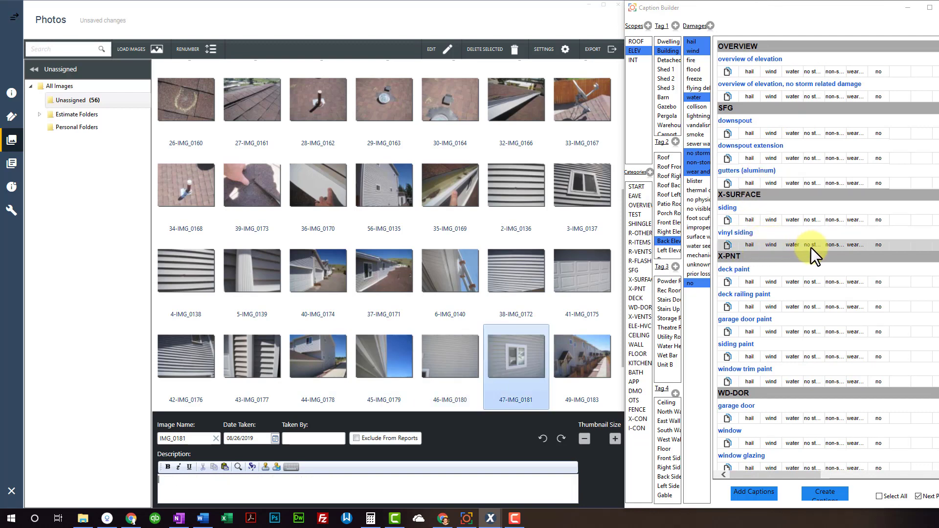
left_click(811, 442)
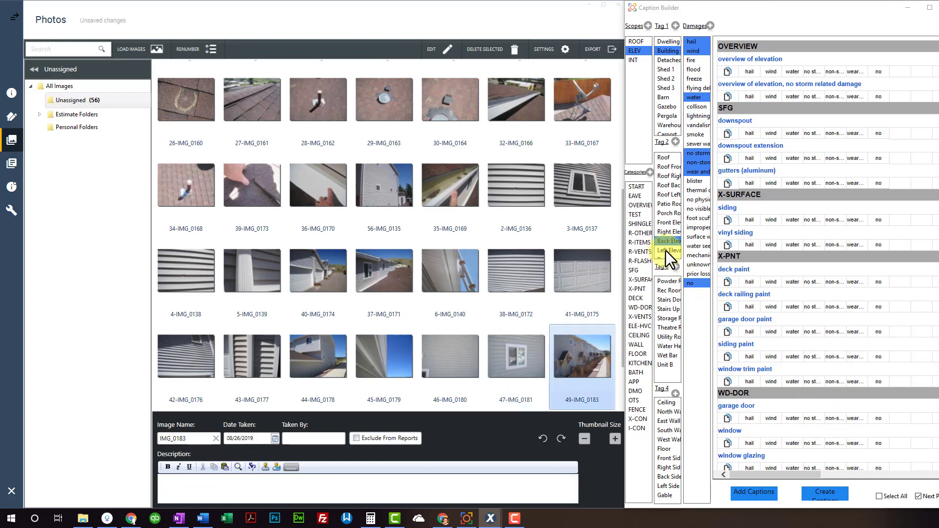
Switch Tag 2 to Left Elevation and caption the overview, aluminum gutters and undamaged vinyl siding
scroll(671, 237, "down", 1)
left_click(671, 225)
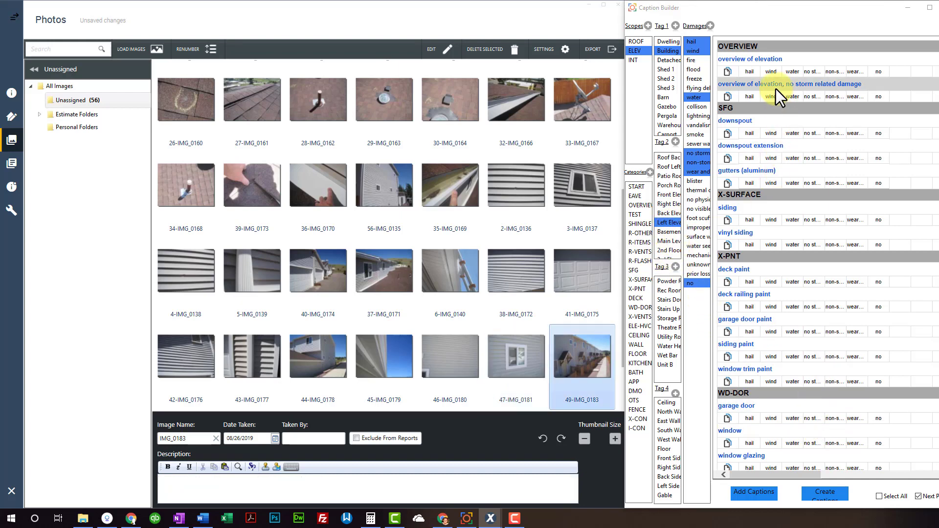
left_click(775, 61)
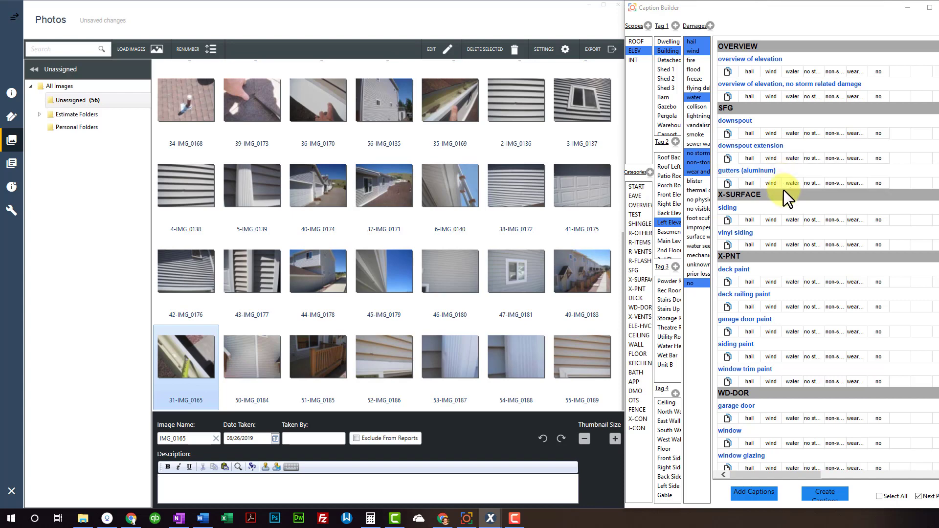
left_click(754, 183)
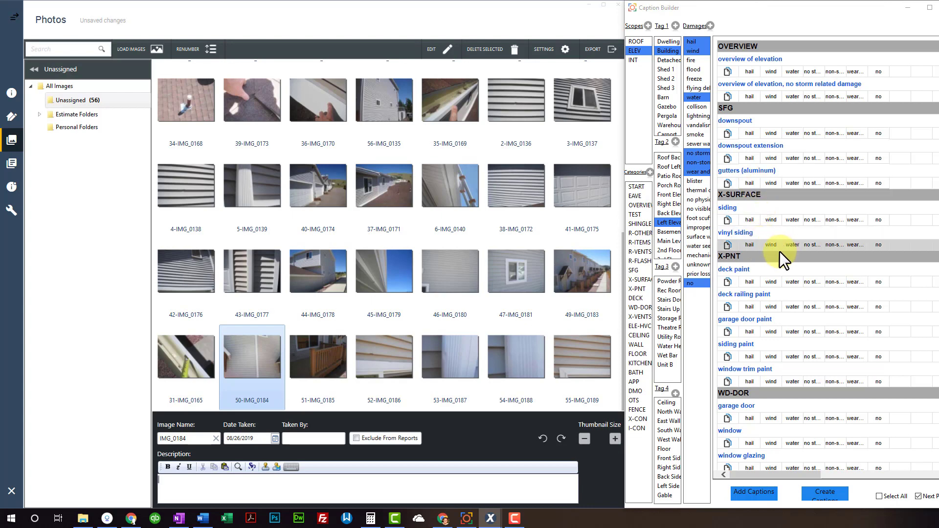
left_click(821, 244)
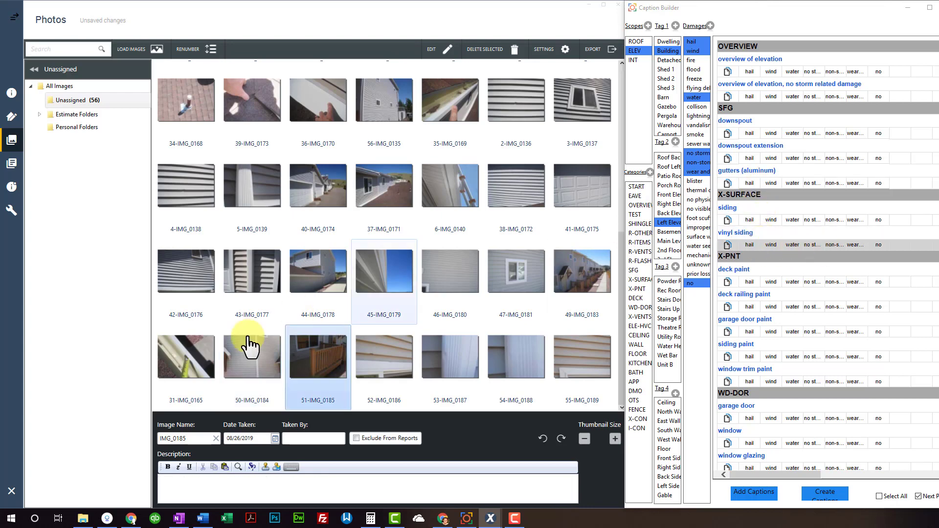
Delete photo 50-IMG_0184 from the set and move to IMG_0185's description
left_click(270, 364)
key("Delete")
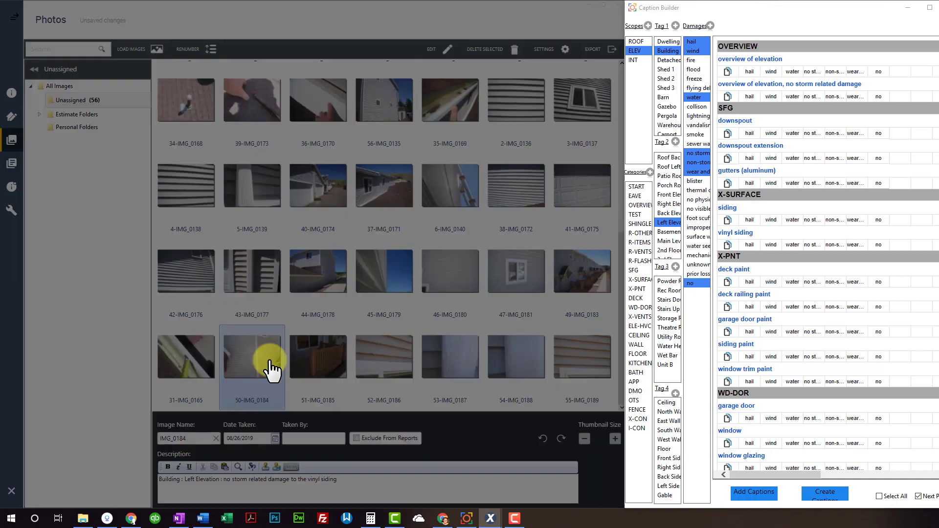
left_click(398, 288)
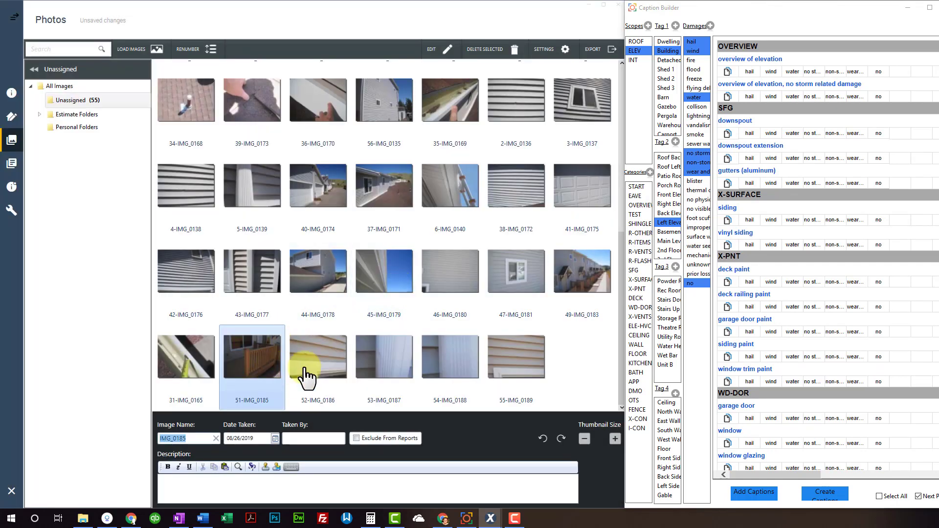
left_click(303, 490)
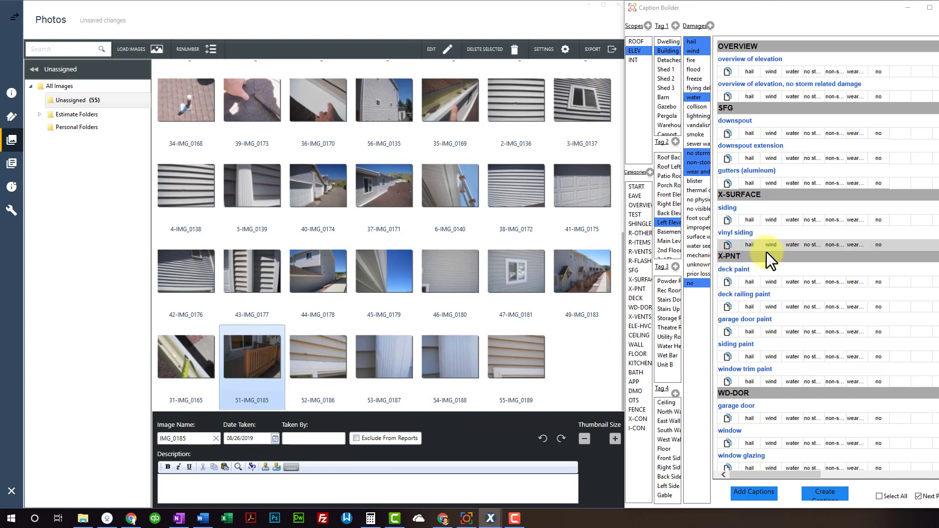
Check the DECK category captions and then the ELEV scope's captions
scroll(761, 298, "down", 6)
scroll(768, 145, "up", 5)
scroll(768, 145, "up", 2)
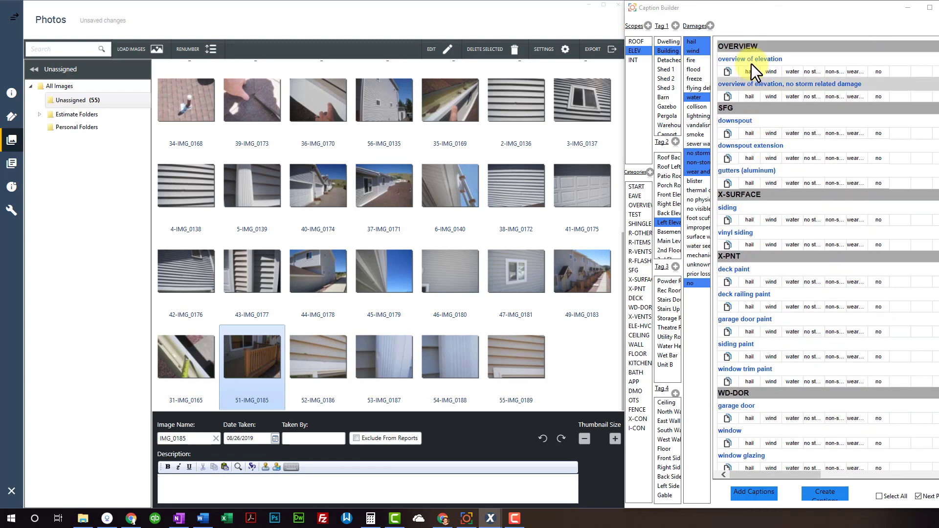
scroll(749, 308, "down", 3)
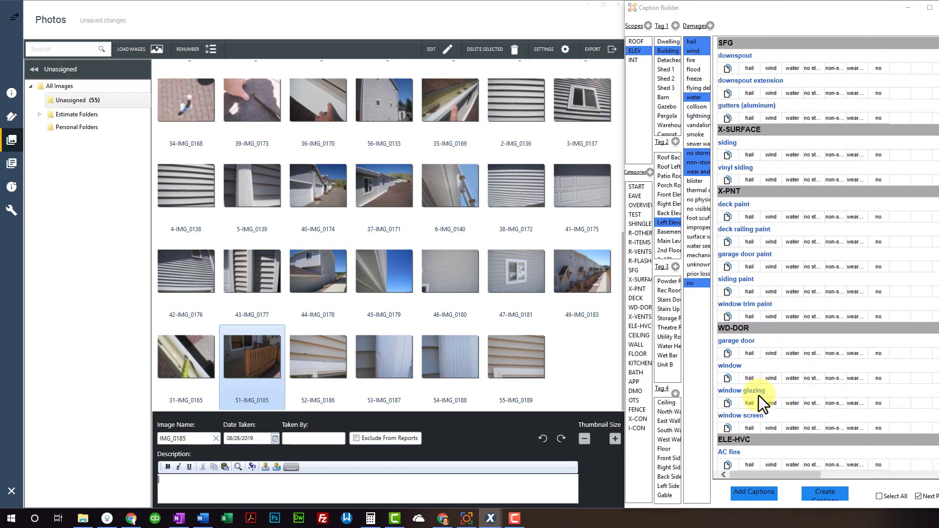
left_click(639, 299)
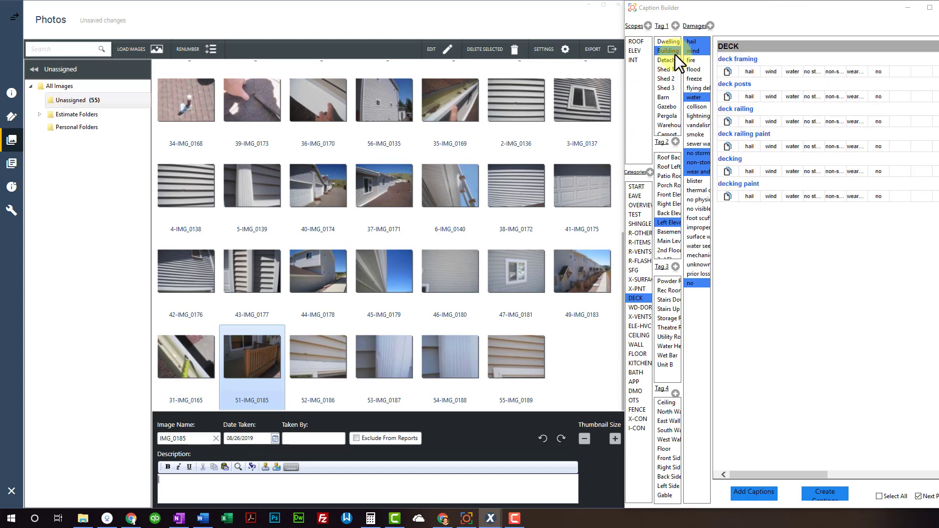
left_click(636, 51)
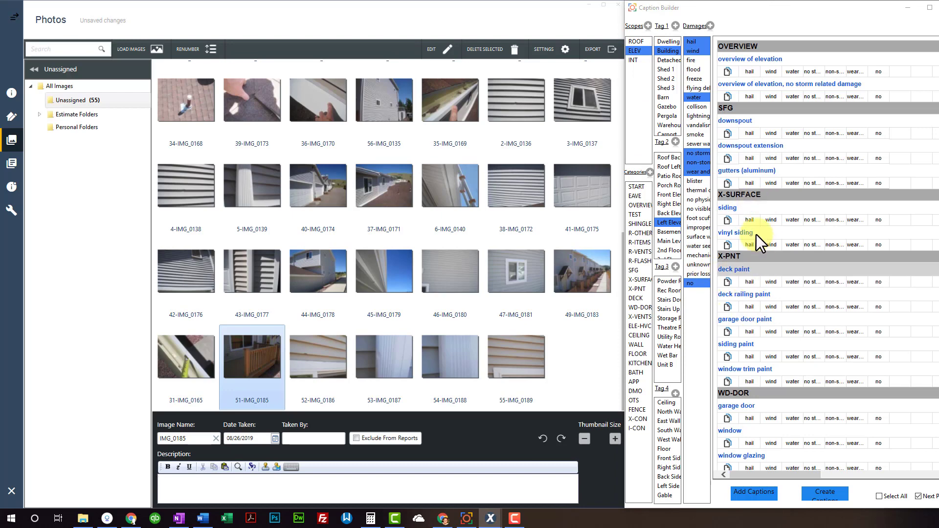
scroll(752, 368, "down", 2)
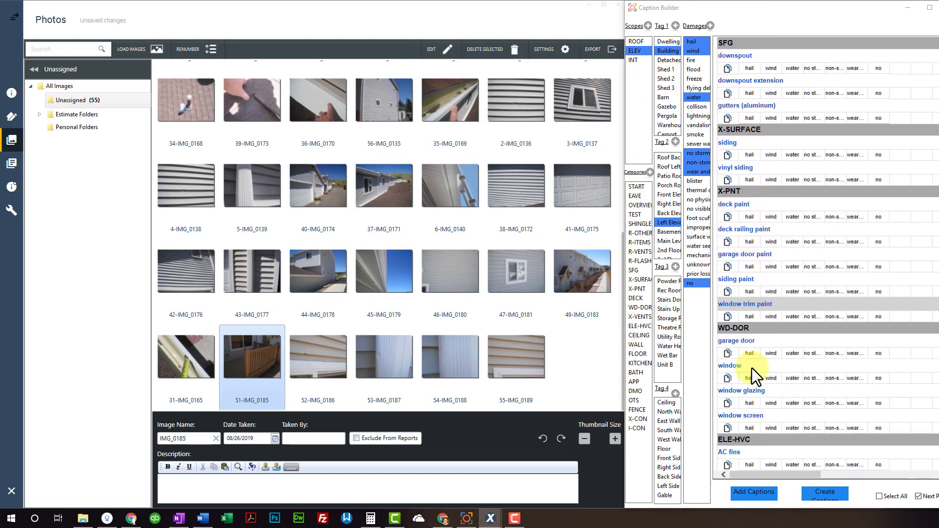
Search captions for 'deck' and add the DECK decking caption to the ELEV scope
left_click(764, 499)
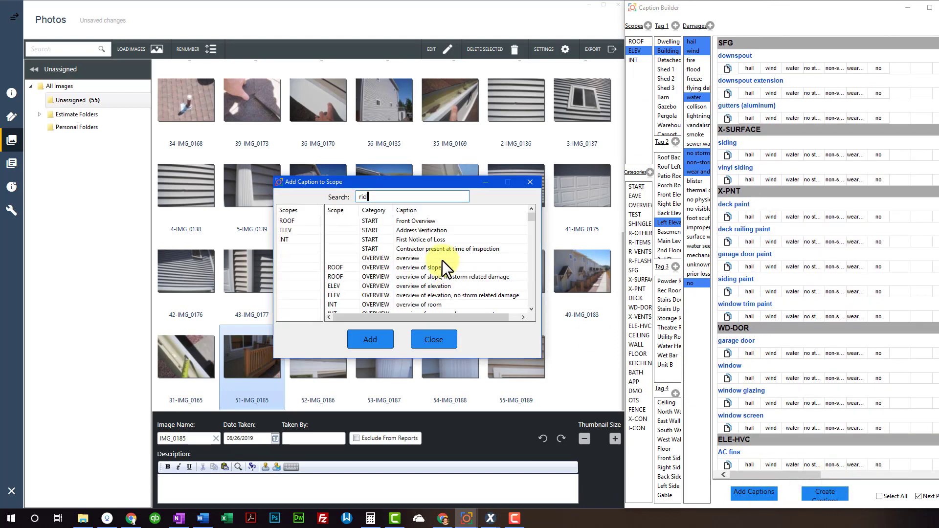
type("rid")
key("ctrl+a")
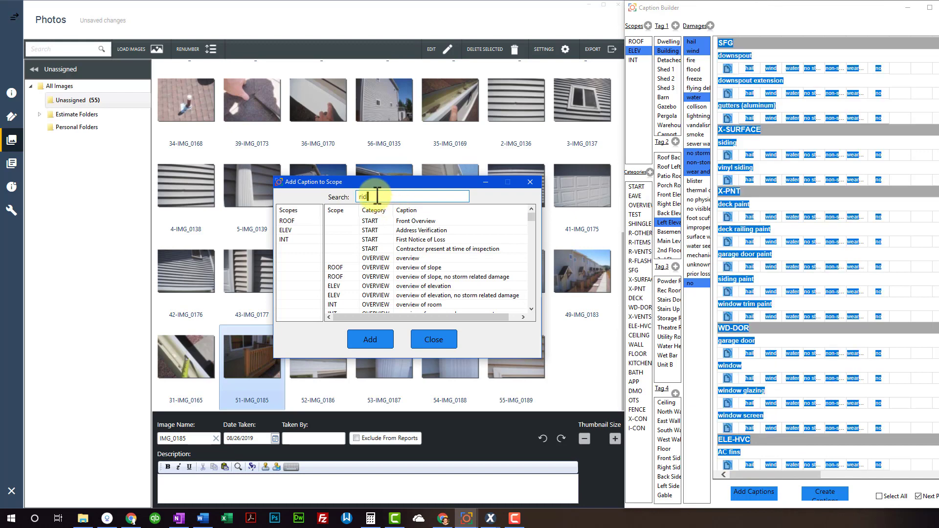
double_click(377, 195)
type("dec")
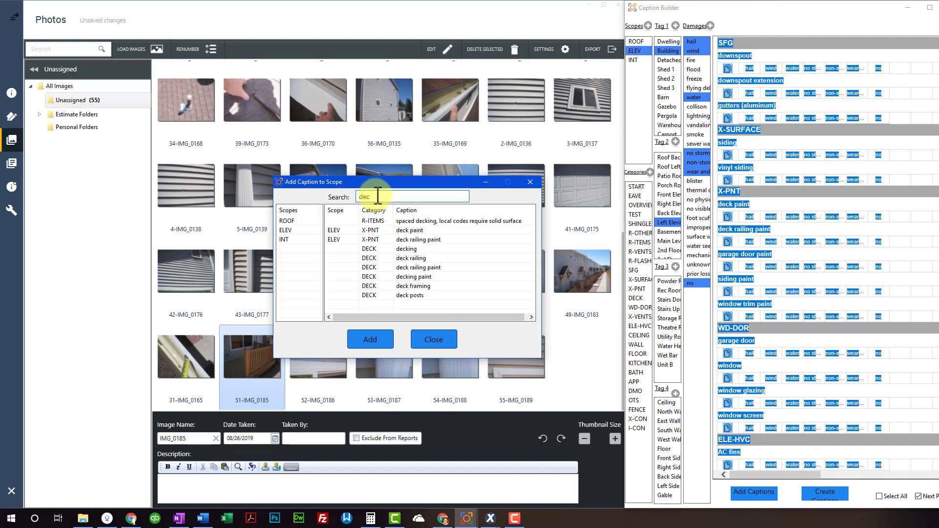
type("k")
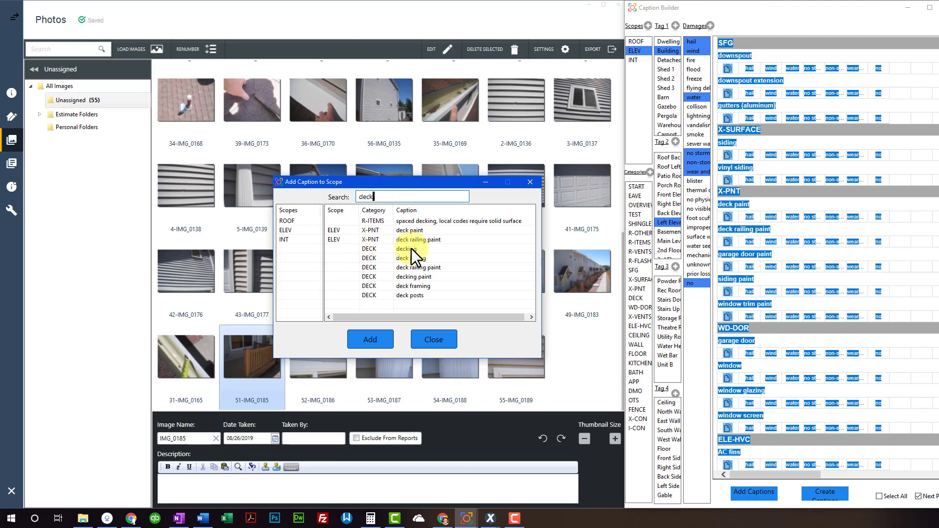
left_click(412, 248)
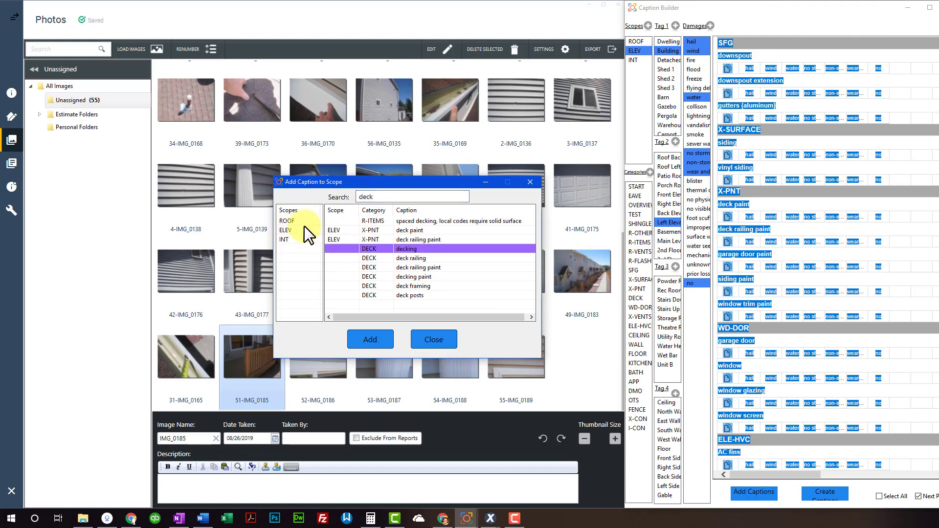
left_click(377, 339)
Close the caption search window and filter the caption list to the DECK category
left_click(435, 339)
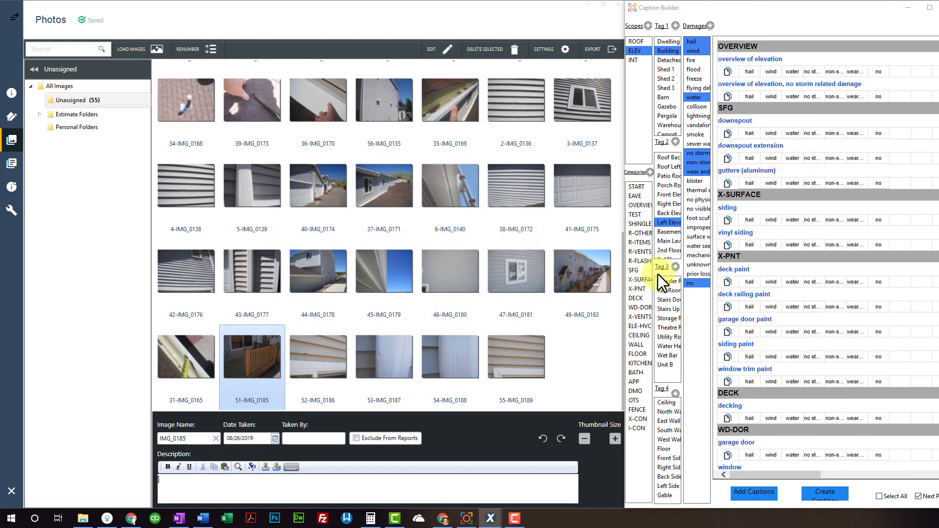
left_click(637, 298)
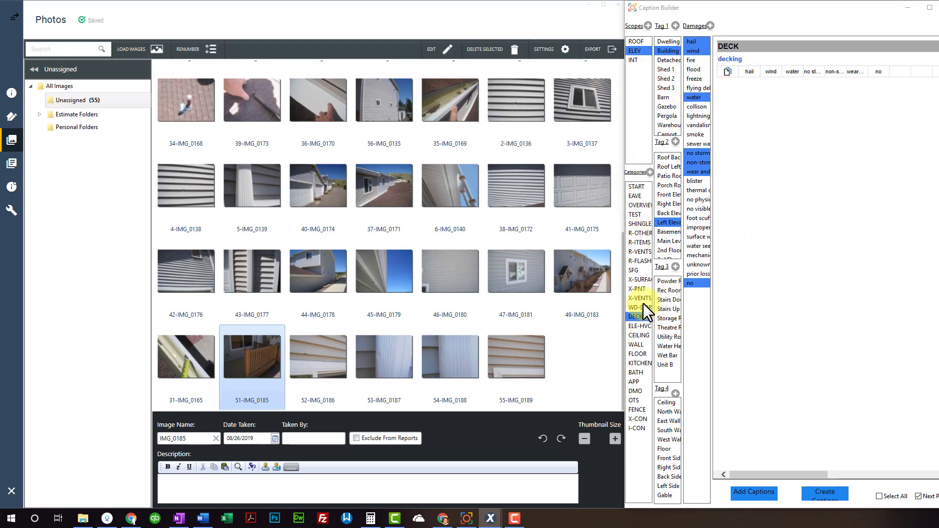
Show all categories and caption photos with no-storm-damage decking and downspout hail damage
left_click(639, 317)
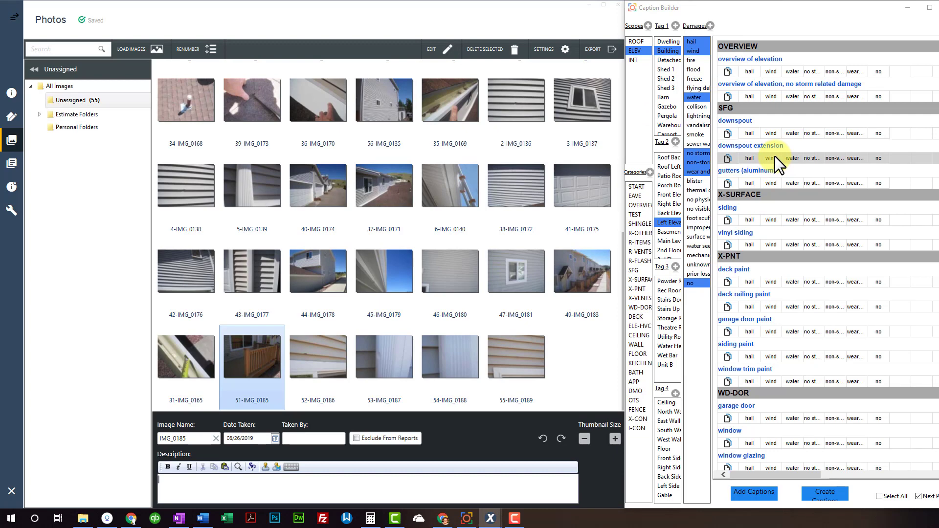
scroll(765, 249, "down", 5)
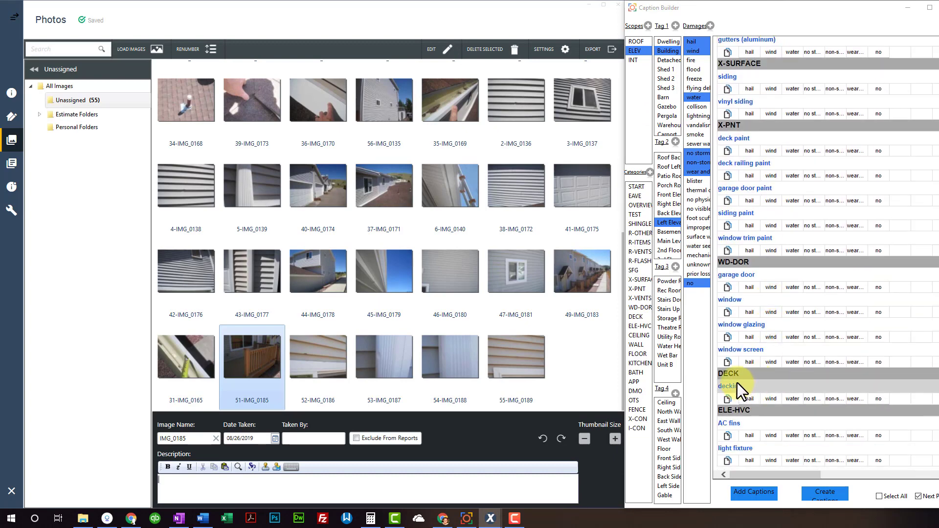
left_click(811, 400)
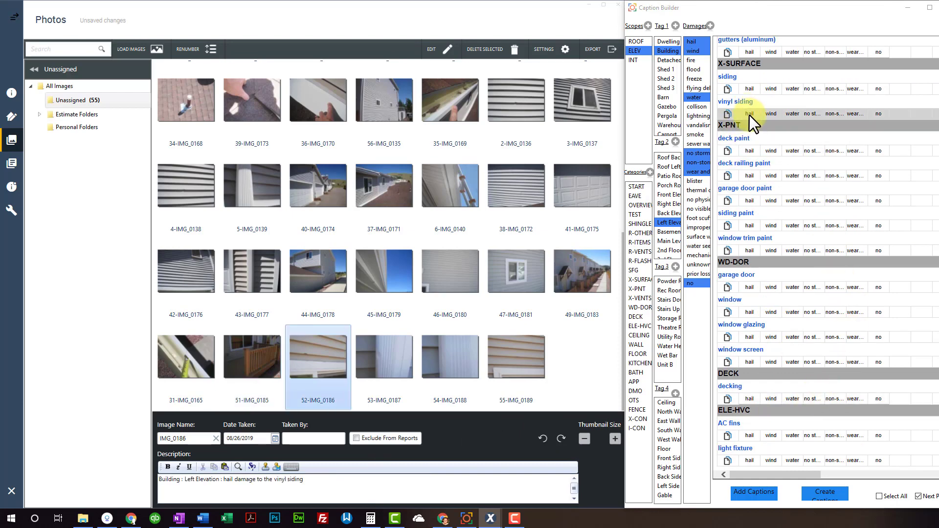
scroll(756, 110, "up", 3)
left_click(749, 134)
left_click(748, 136)
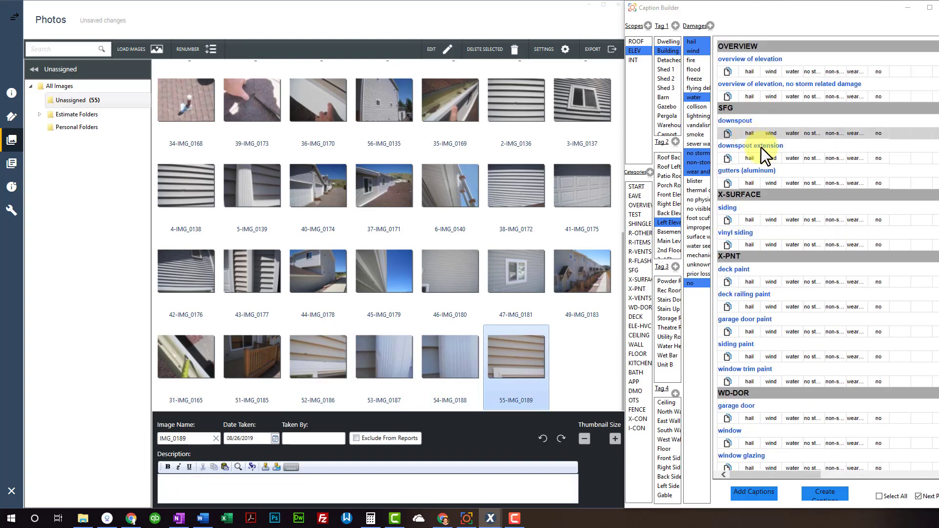
Caption photo IMG_0189 as hail damage to the vinyl siding and return to the grid
double_click(544, 372)
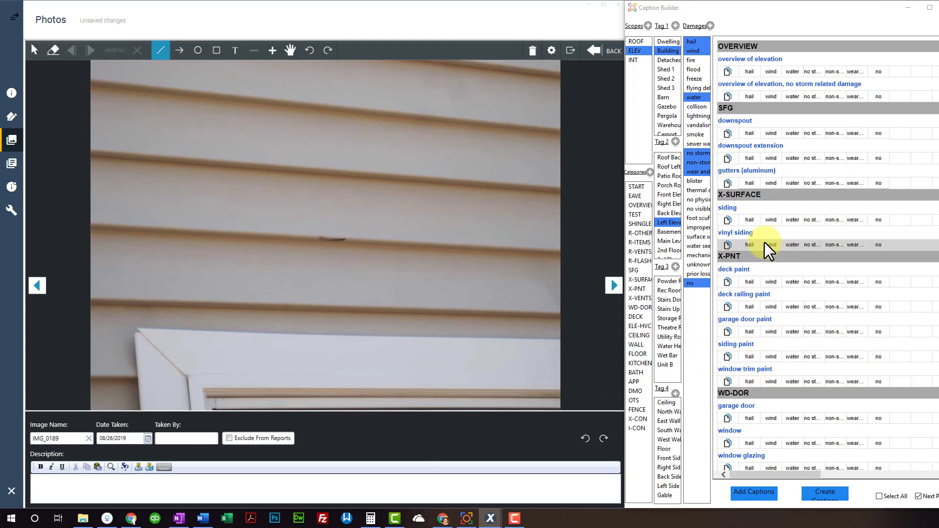
left_click(753, 244)
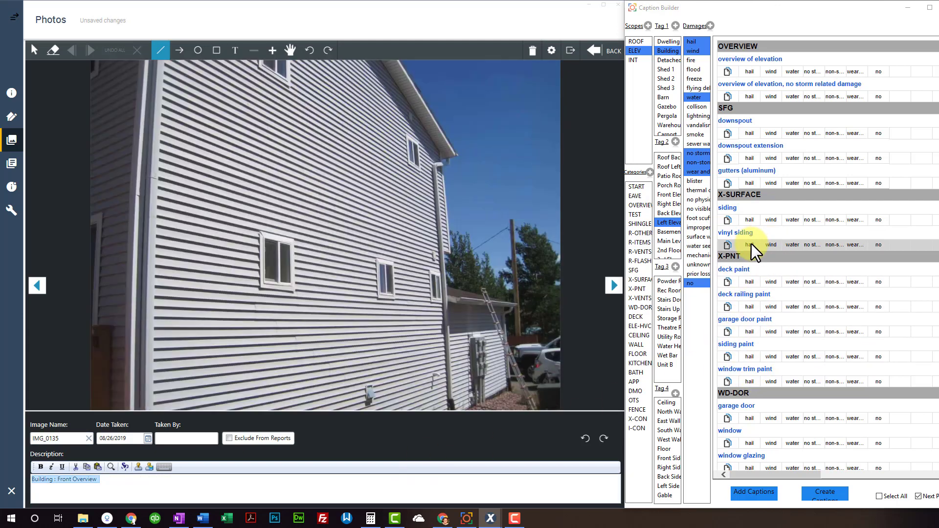
left_click(611, 56)
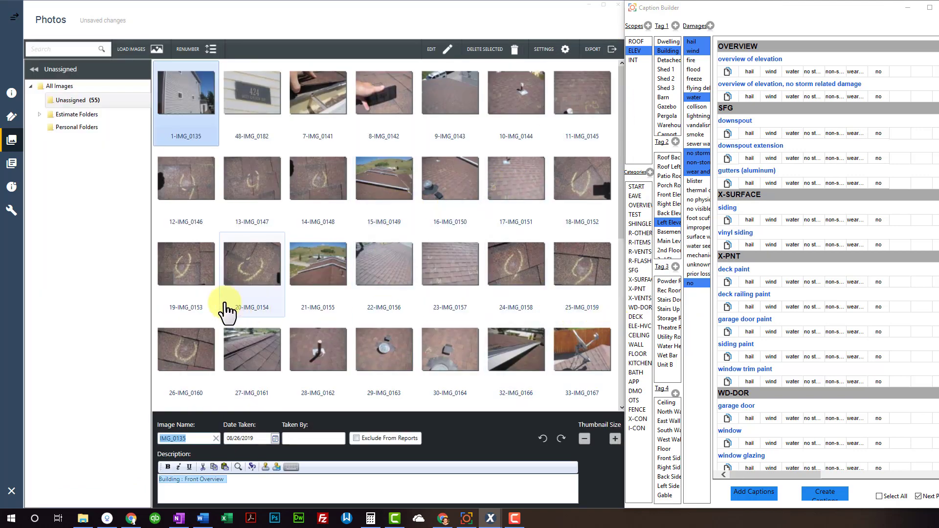
Select all 55 photos and enter the photographer's name as Taken By
left_click(213, 279)
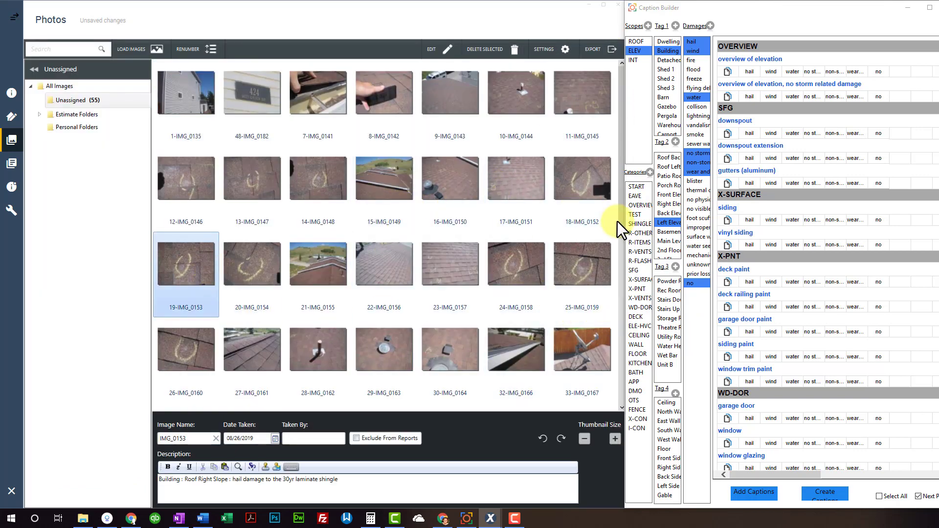
key("ctrl+a")
left_click(191, 439)
left_click(292, 438)
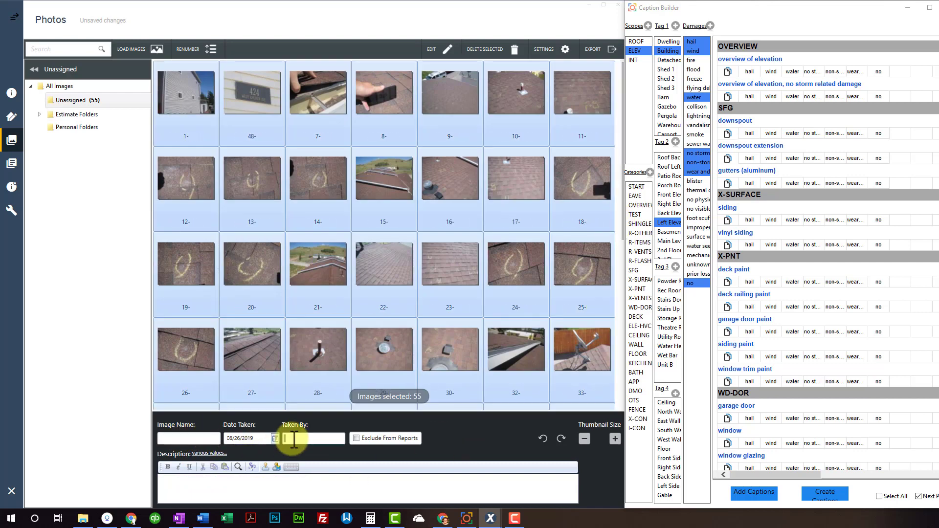
Renumber the photos in sequence and select photo 11 on its own
left_click(205, 49)
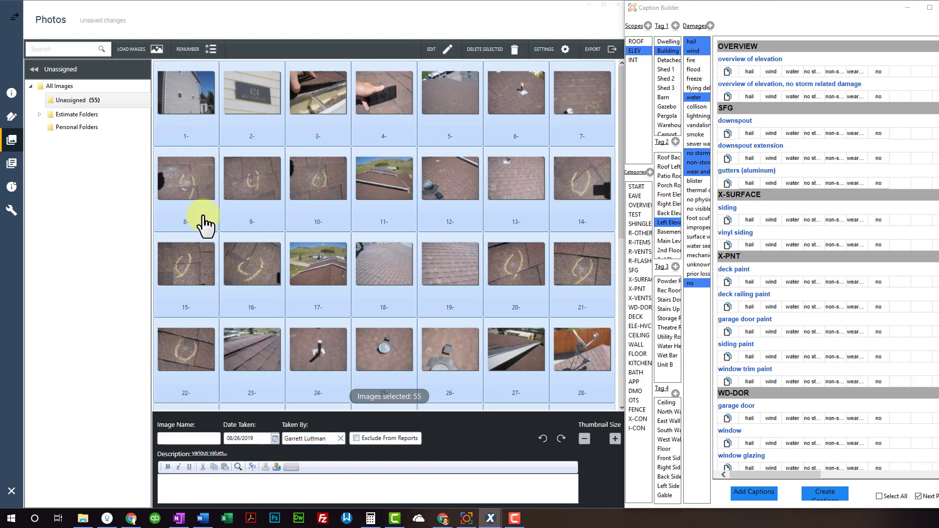
left_click(397, 203)
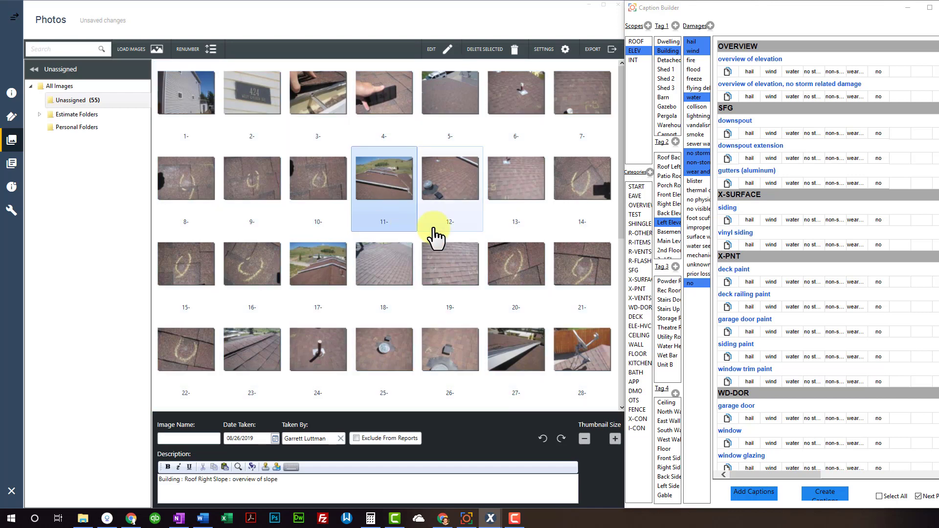
scroll(435, 254, "down", 5)
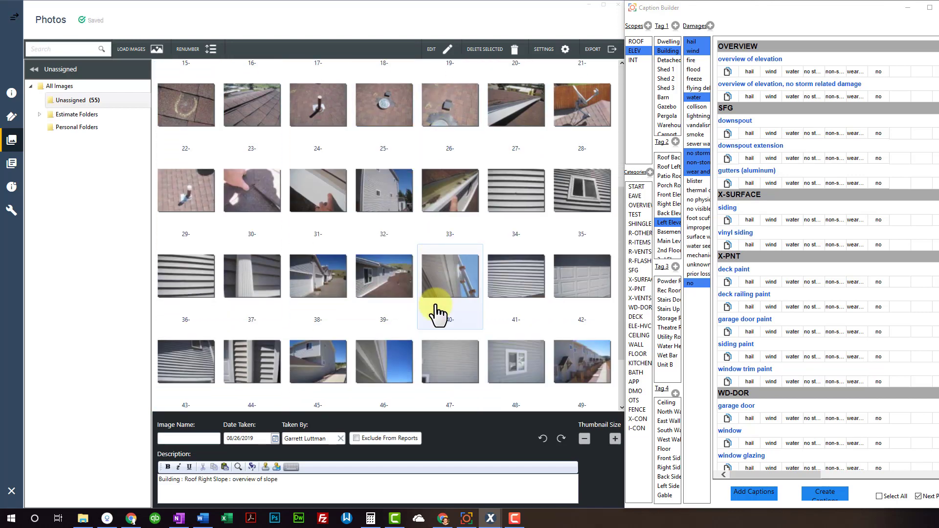
scroll(437, 311, "down", 2)
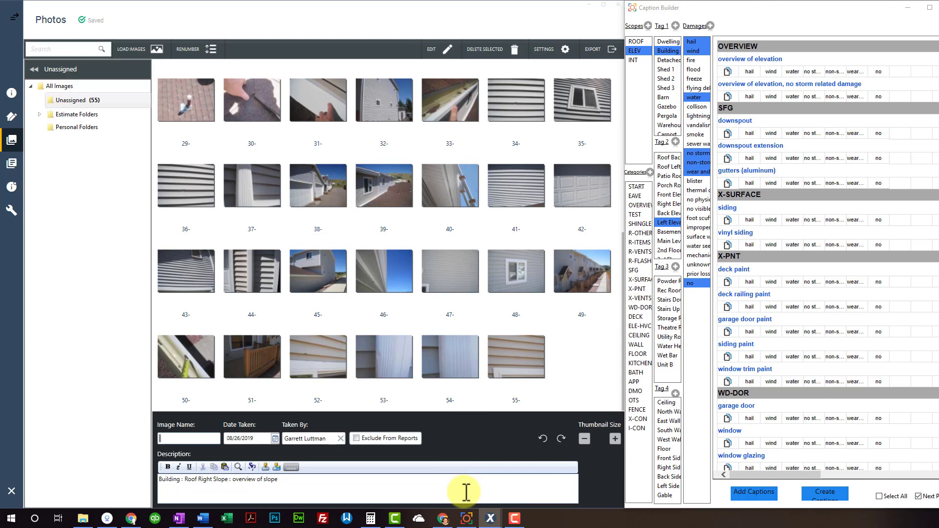
Clear the existing description of photo 55
left_click(503, 367)
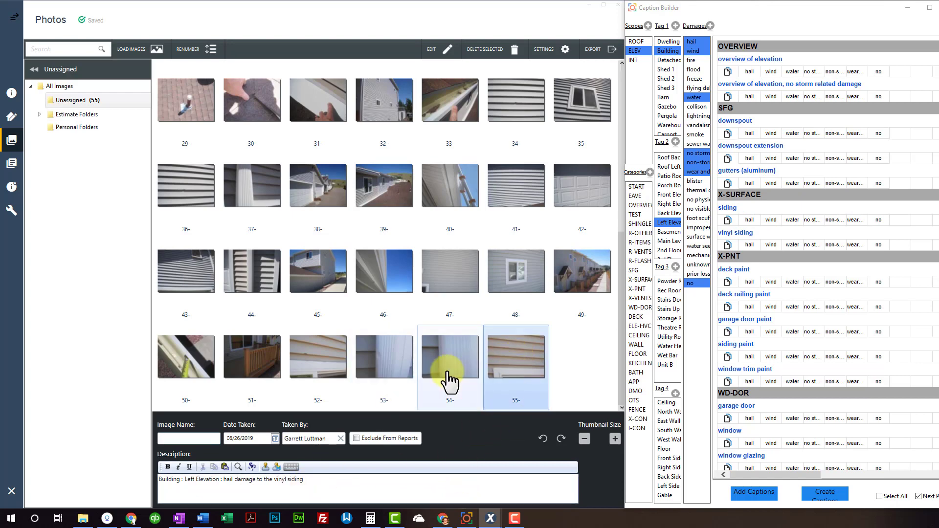
left_click(344, 482)
key("ctrl+a")
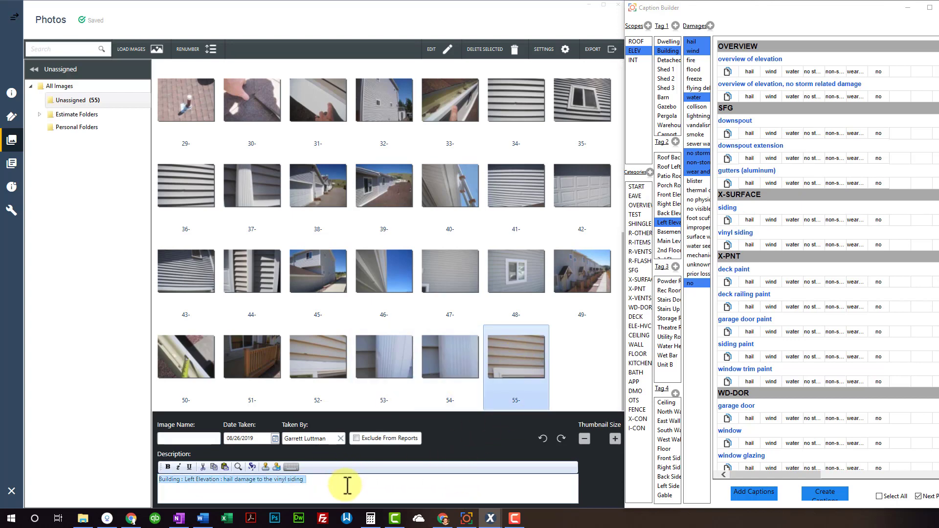
key("Delete")
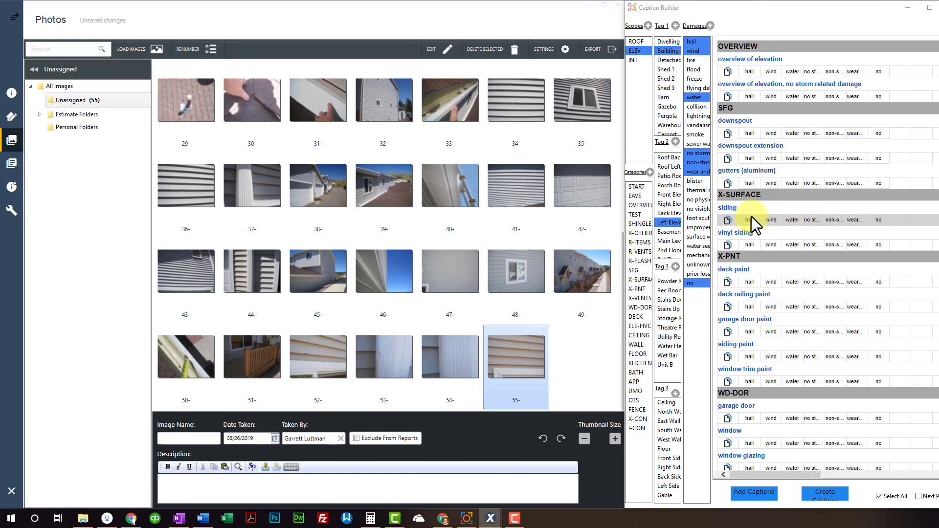
Caption photo 55 as hail damage to the vinyl siding, after trying the no-storm and non-storm alternatives
left_click(753, 246)
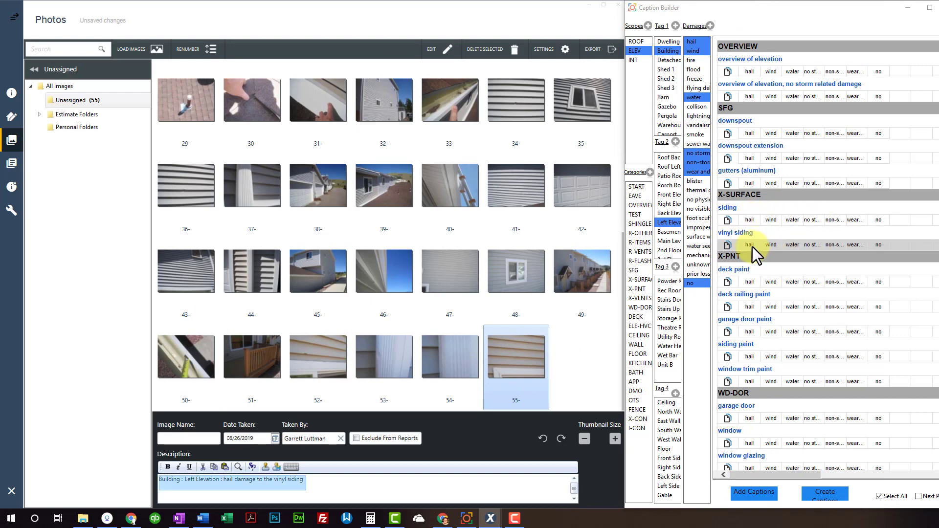
key("ctrl+a")
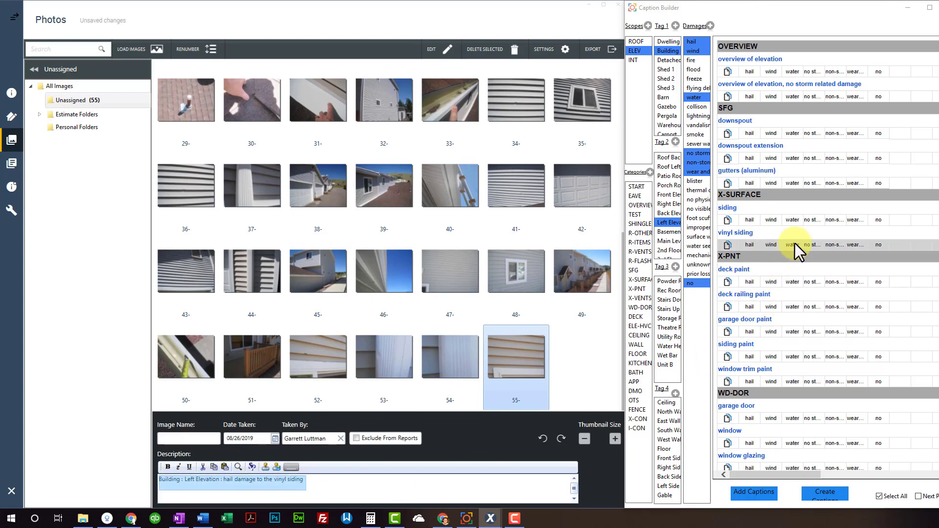
left_click(815, 249)
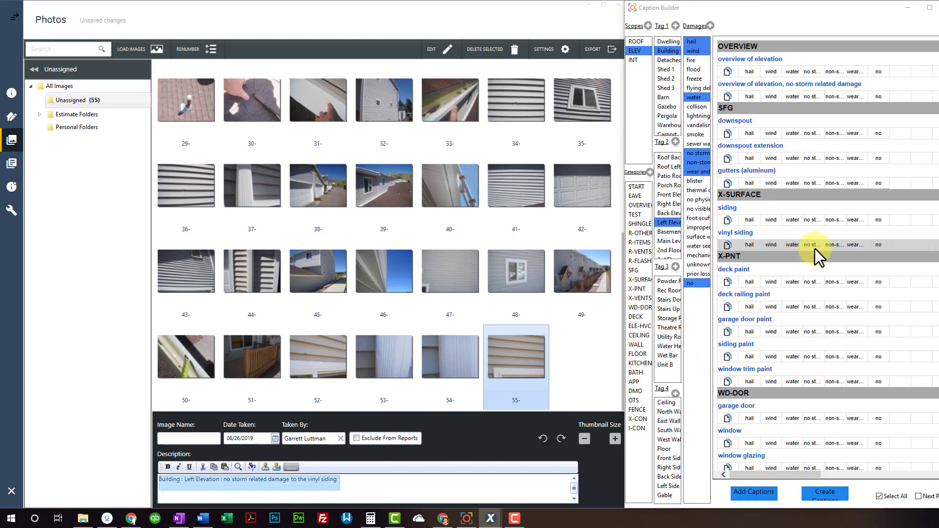
left_click(836, 246)
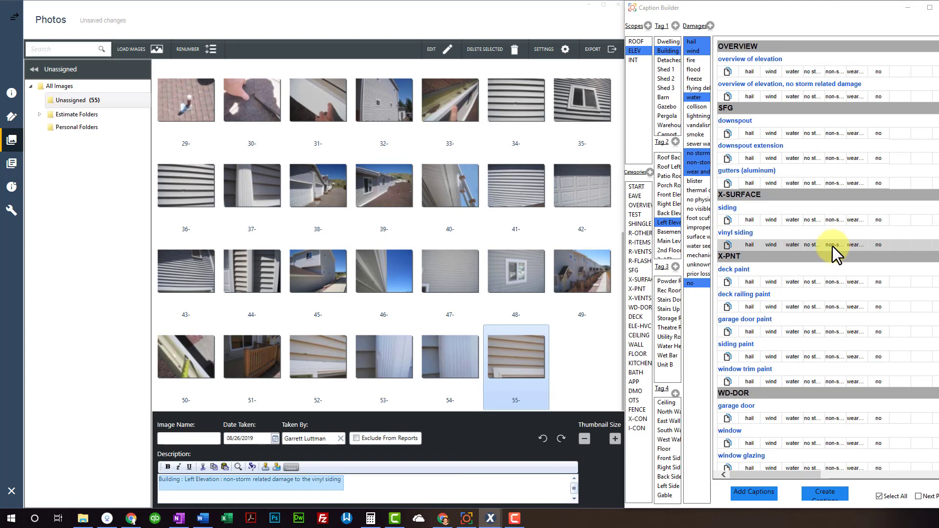
left_click(755, 245)
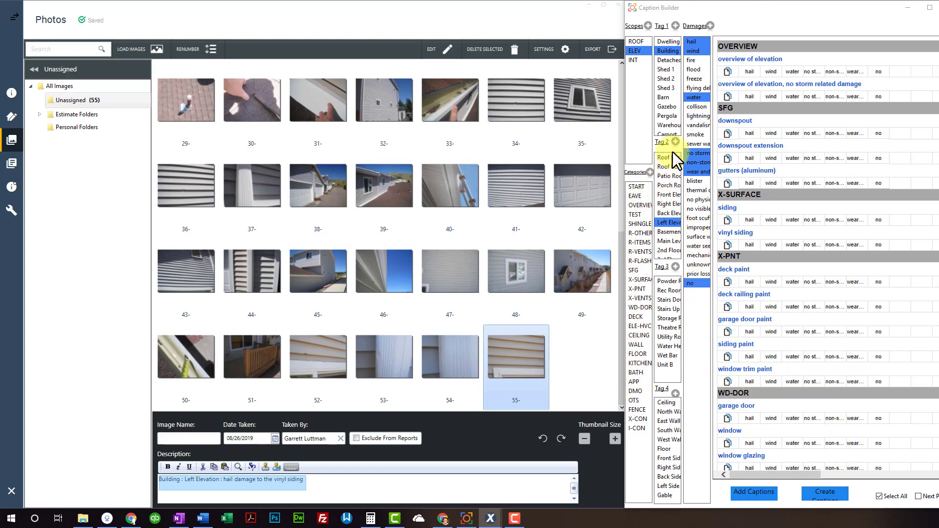
Add 'Personal Property' to the Tag 1 list and select it to check it
scroll(671, 83, "down", 2)
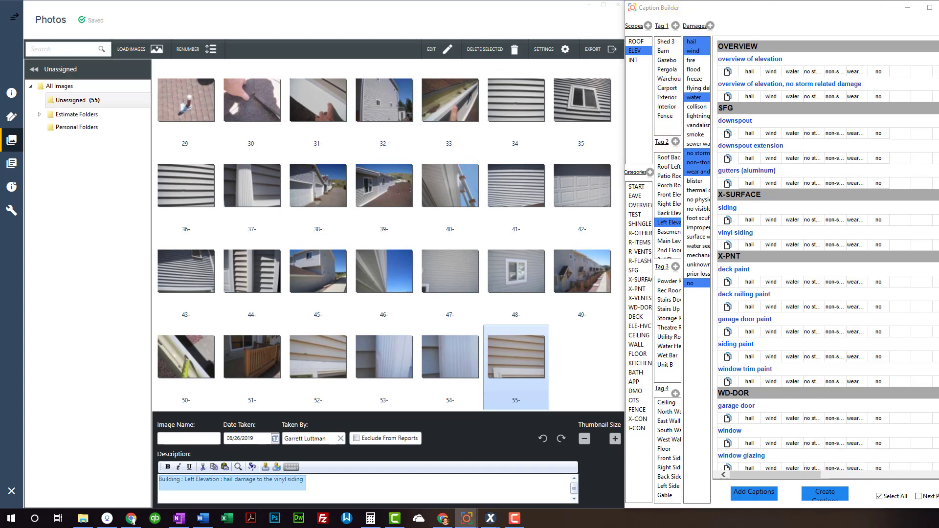
left_click(675, 26)
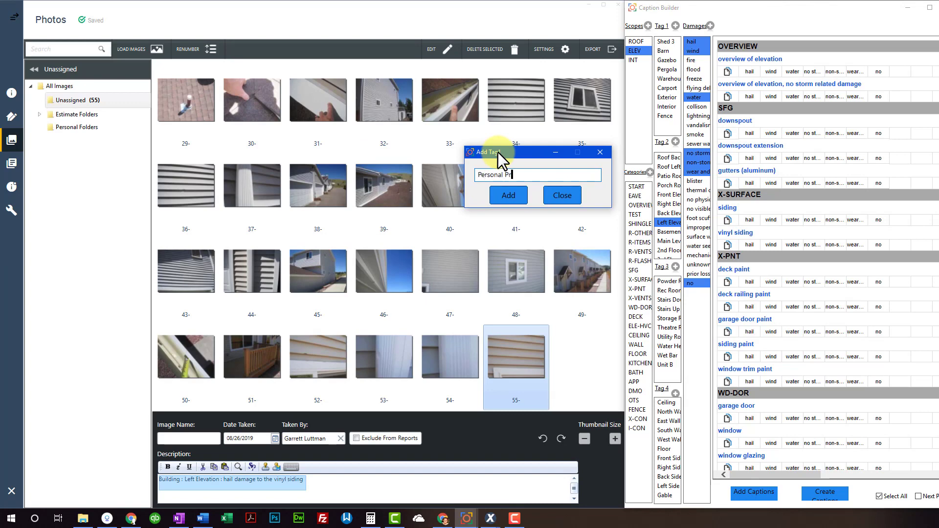
type("Personal Property")
left_click(506, 199)
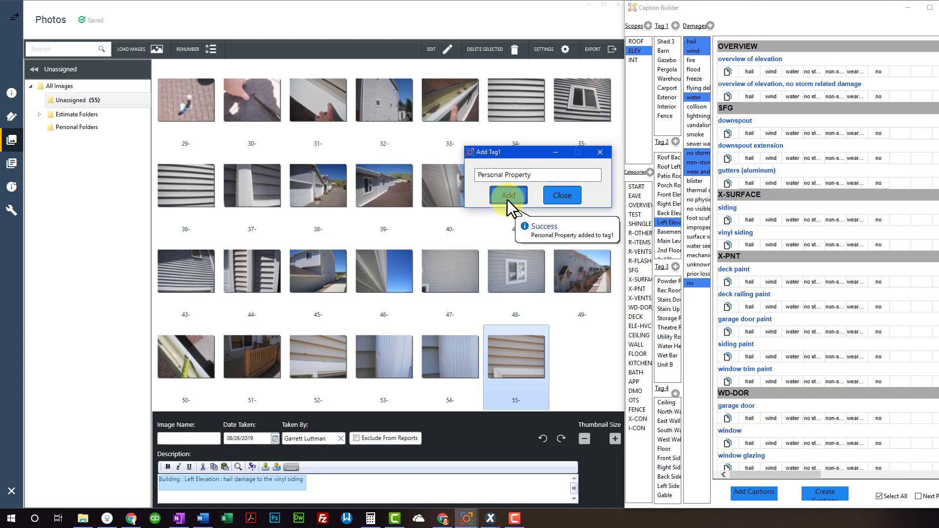
left_click(562, 195)
scroll(671, 93, "down", 2)
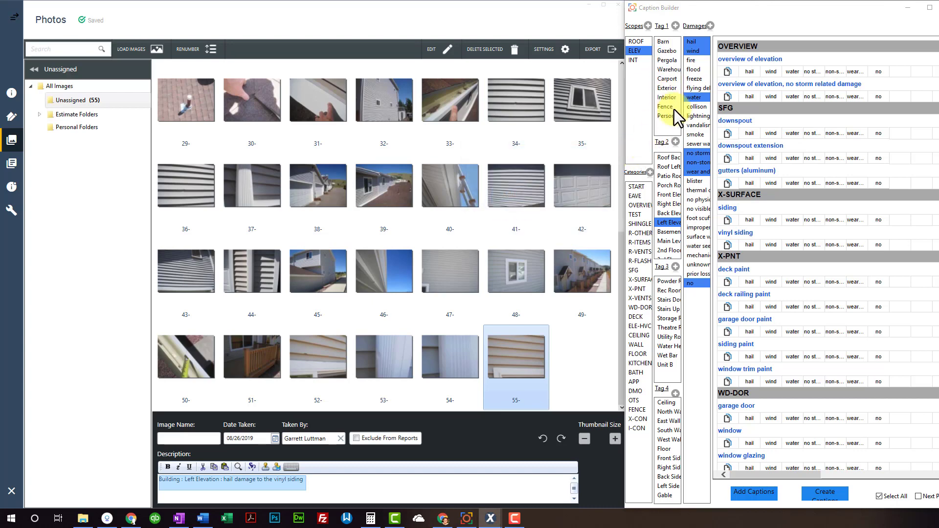
left_click(670, 118)
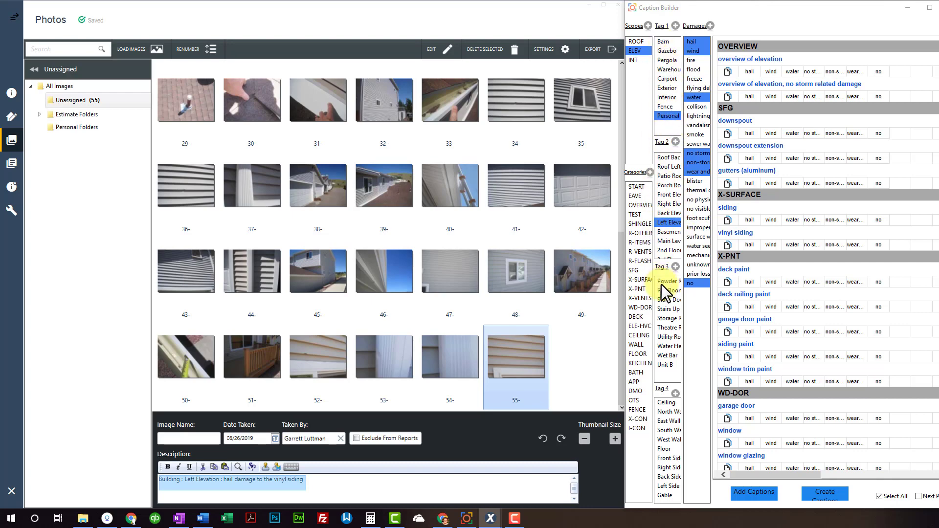
left_click(671, 118)
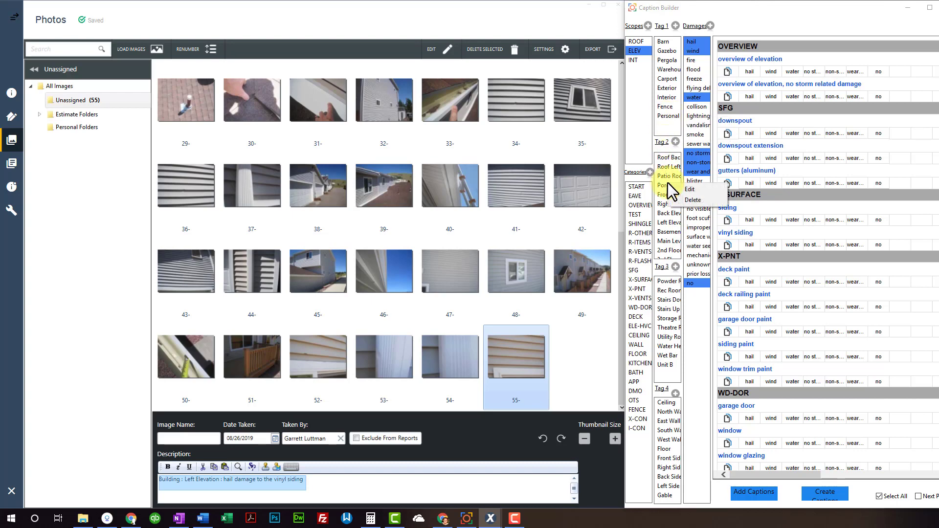
Rename the Personal Property Tag 1 entry to 'Peronsasd asdf' and save it
right_click(669, 185)
right_click(635, 186)
right_click(704, 215)
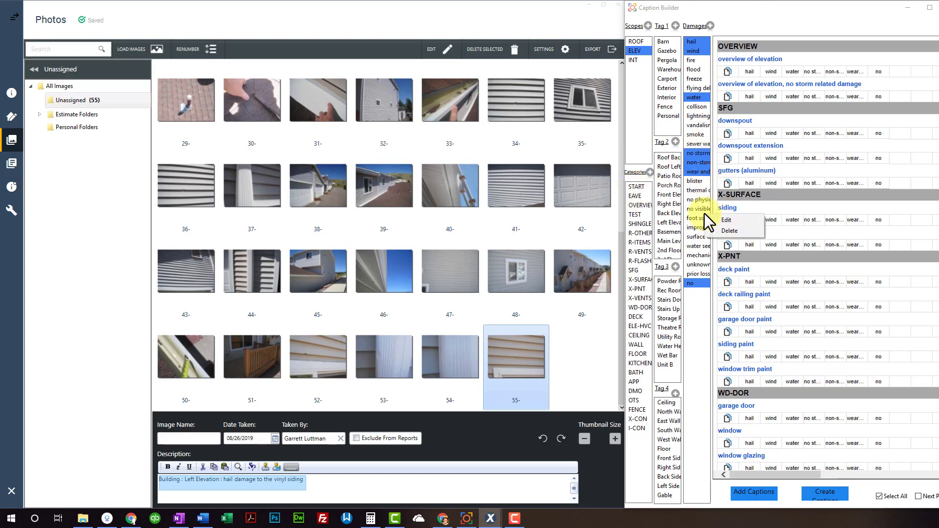
right_click(660, 116)
left_click(685, 122)
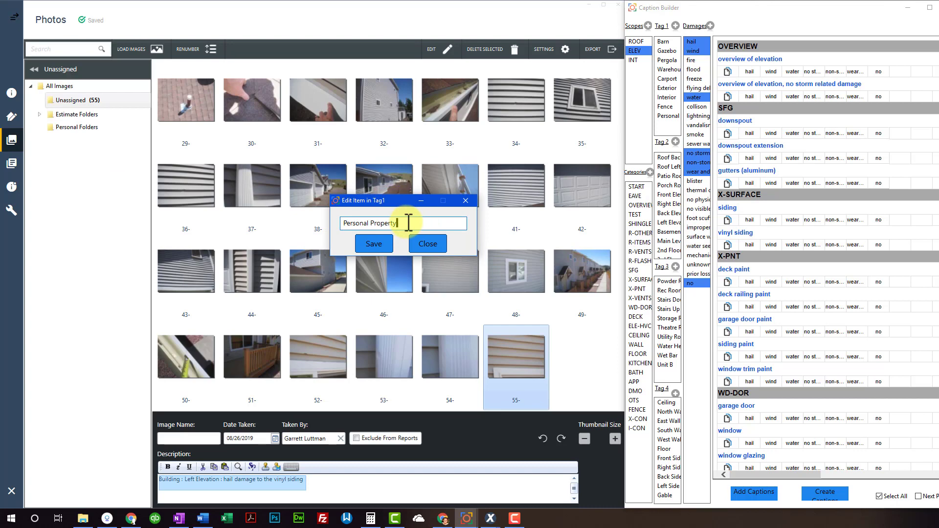
double_click(389, 223)
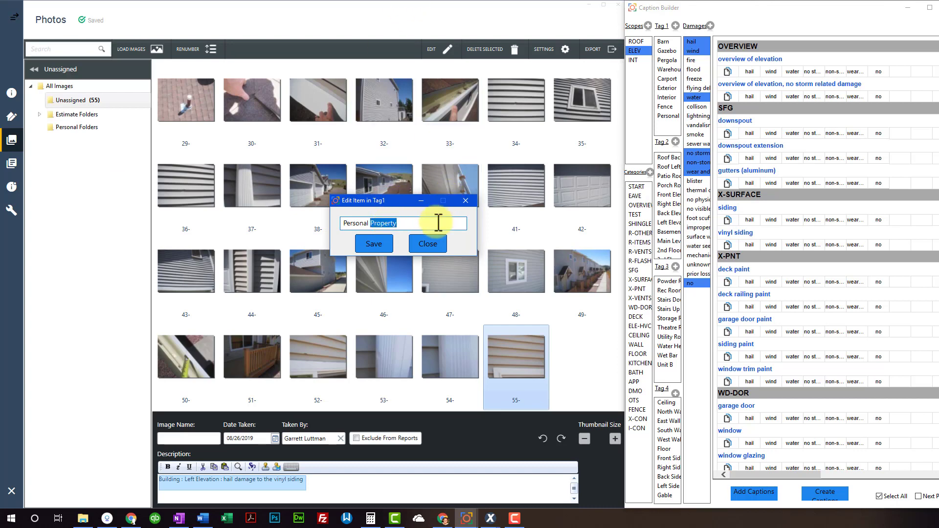
left_click(422, 221)
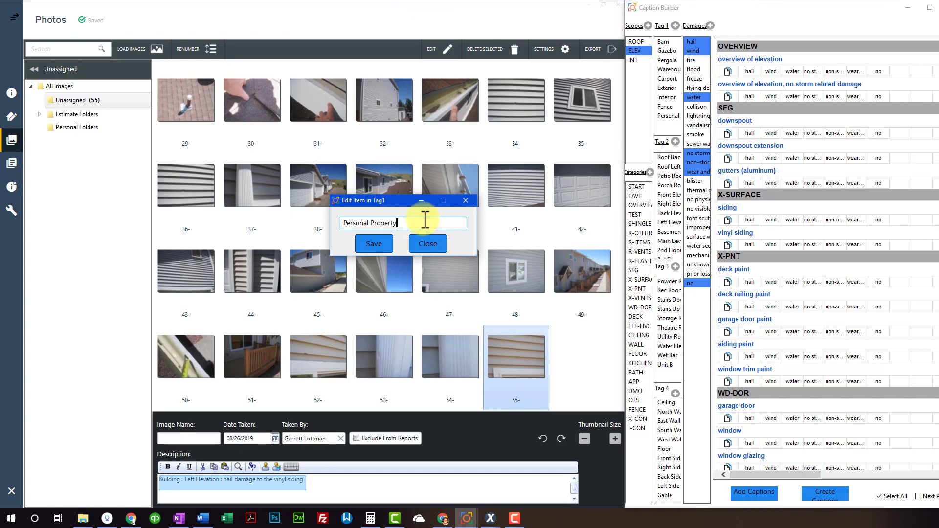
triple_click(421, 219)
type("Perons")
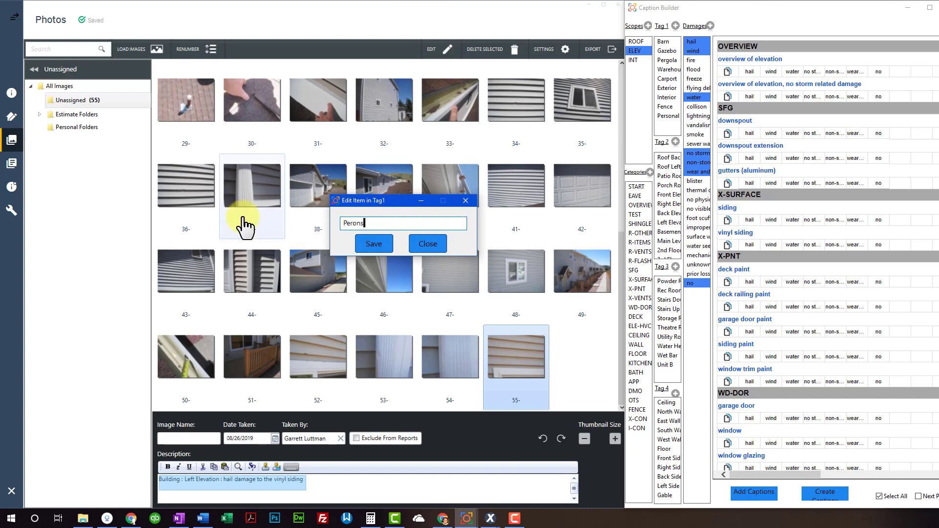
type("asd asdf")
left_click(375, 242)
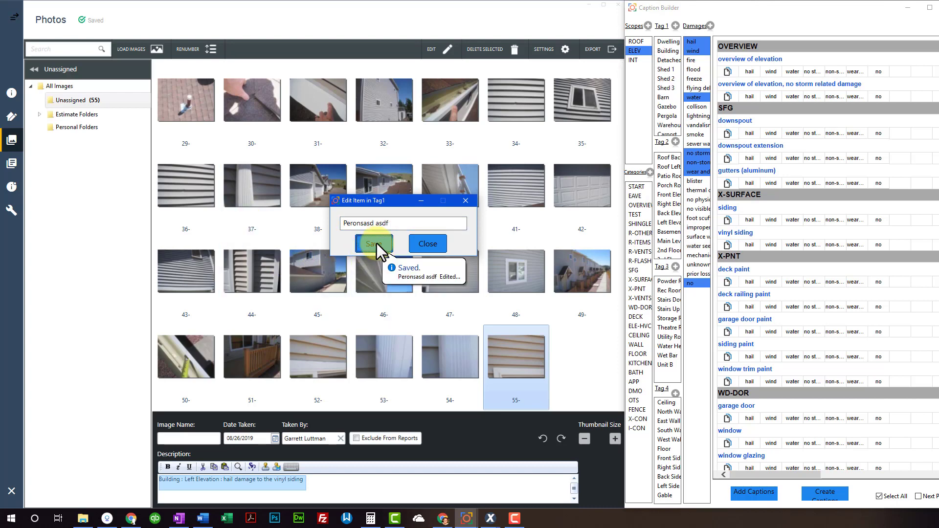
left_click(441, 243)
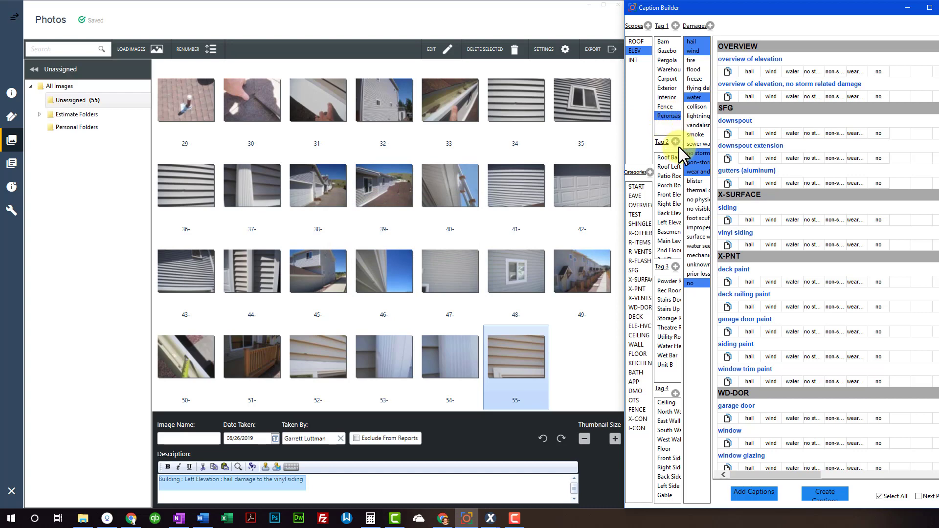
Delete the renamed 'Peronsasd asdf' tag from the Tag 1 list
right_click(667, 119)
left_click(691, 133)
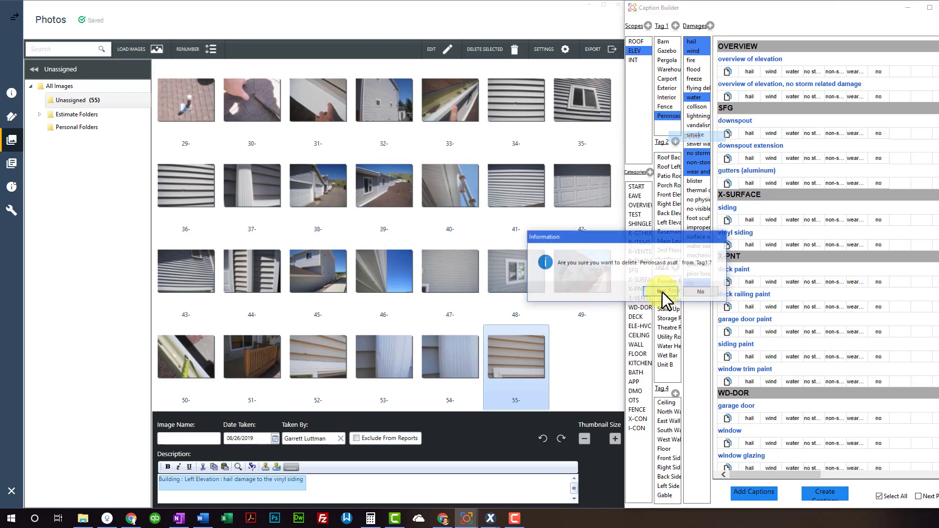
left_click(678, 292)
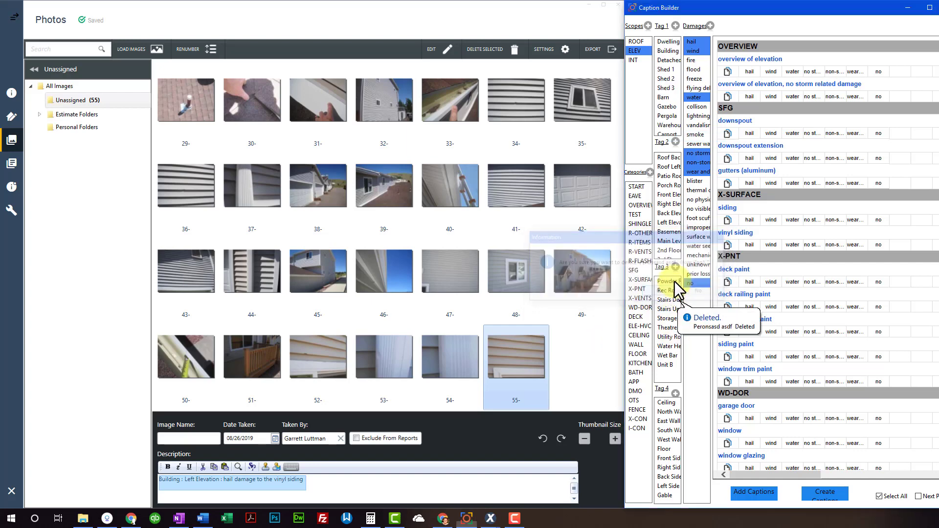
scroll(670, 101, "up", 1)
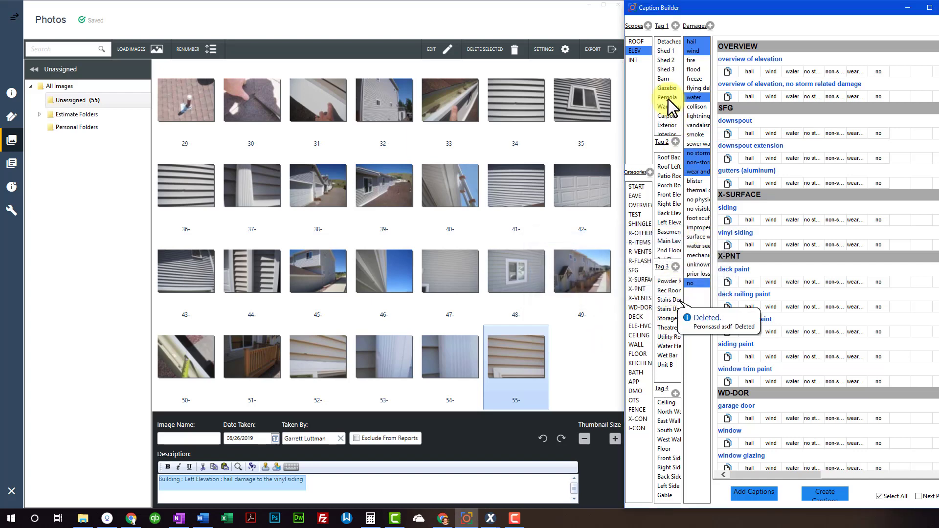
Show the captions assigned to the INT scope
left_click(636, 60)
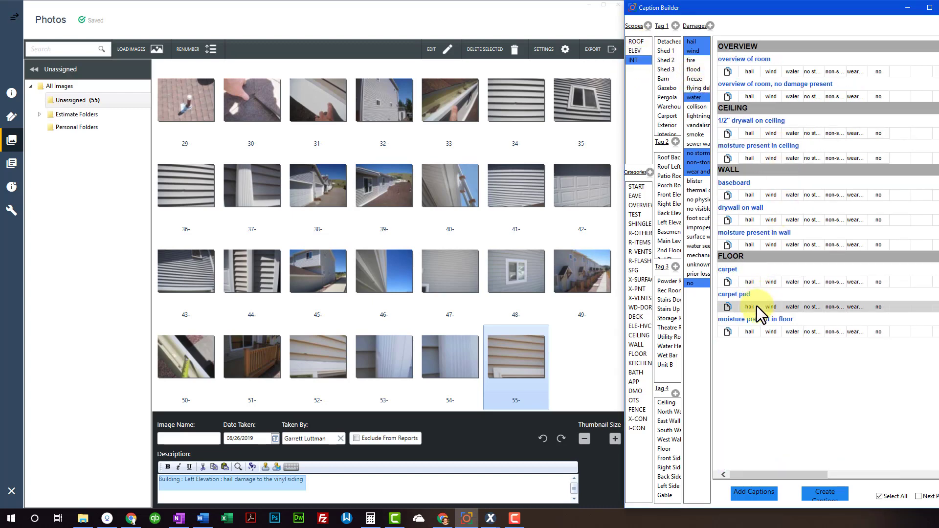
scroll(773, 284, "down", 1)
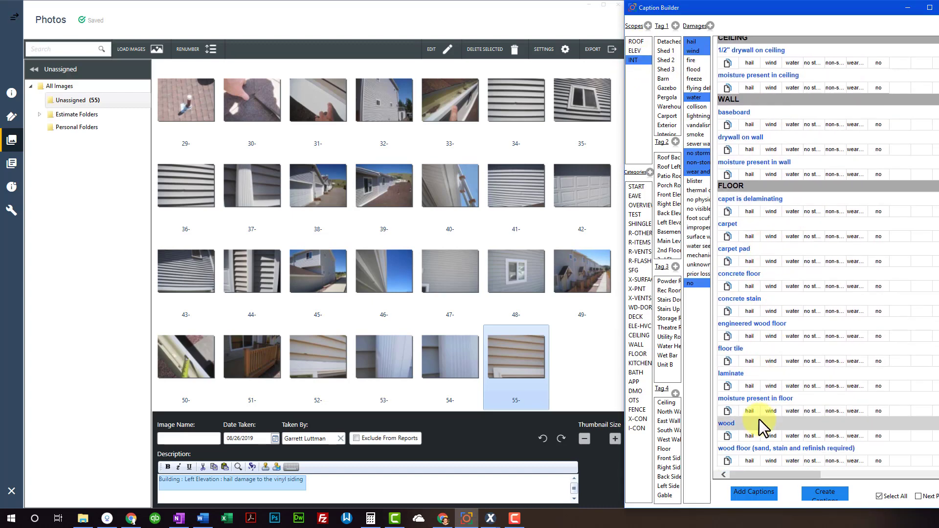
scroll(765, 362, "up", 1)
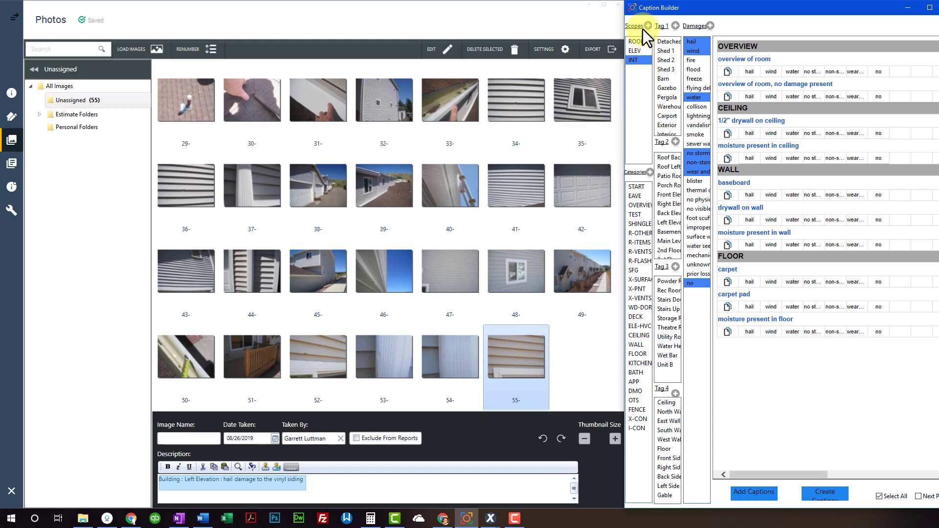
Create a GLR scope with tooltip GLR and select it
left_click_drag(320, 170, 427, 155)
type("GLR")
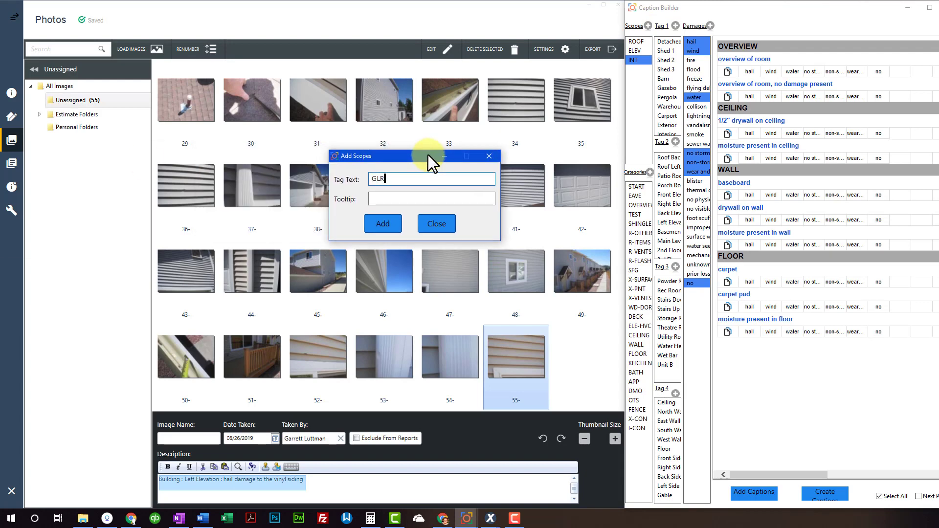
left_click(409, 200)
type("GLR")
left_click(392, 223)
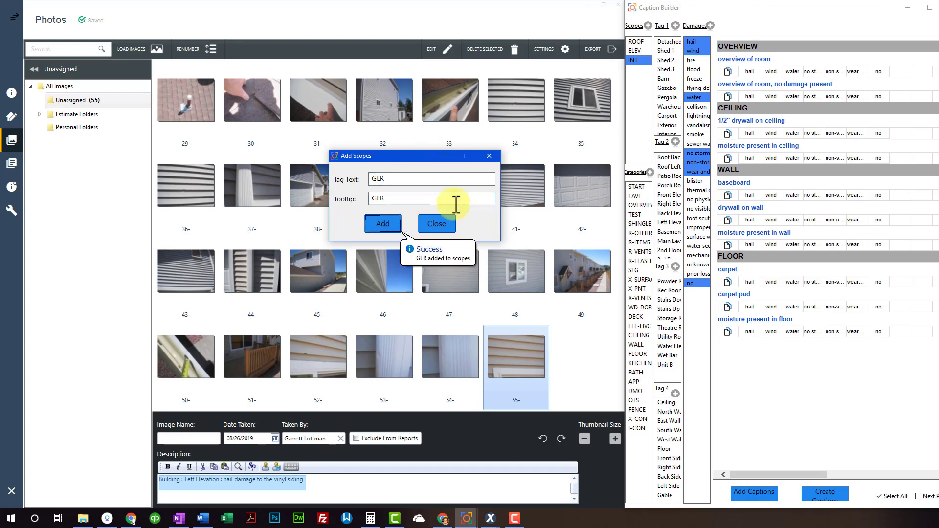
left_click(436, 225)
left_click(634, 69)
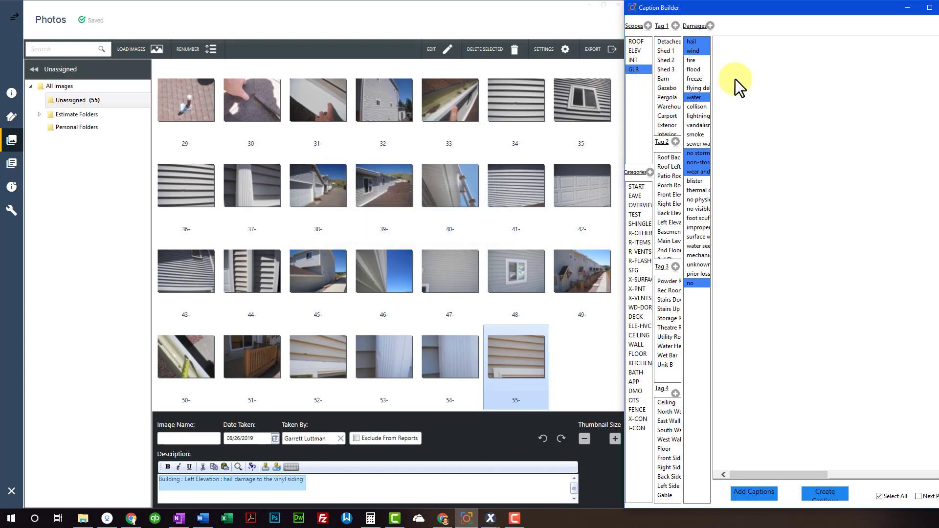
Create a Caption Builder category named GLR with tooltip GLR, then close the dialog
left_click(650, 172)
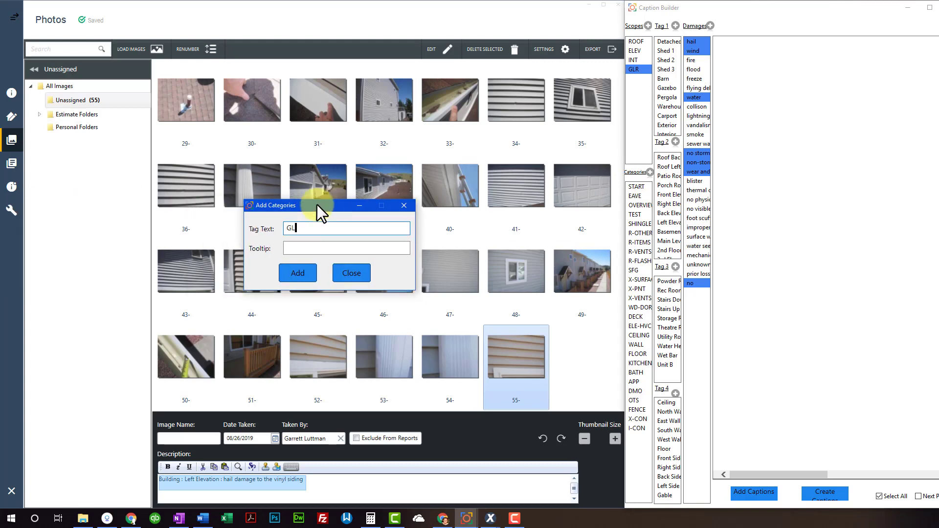
type("R")
left_click(334, 247)
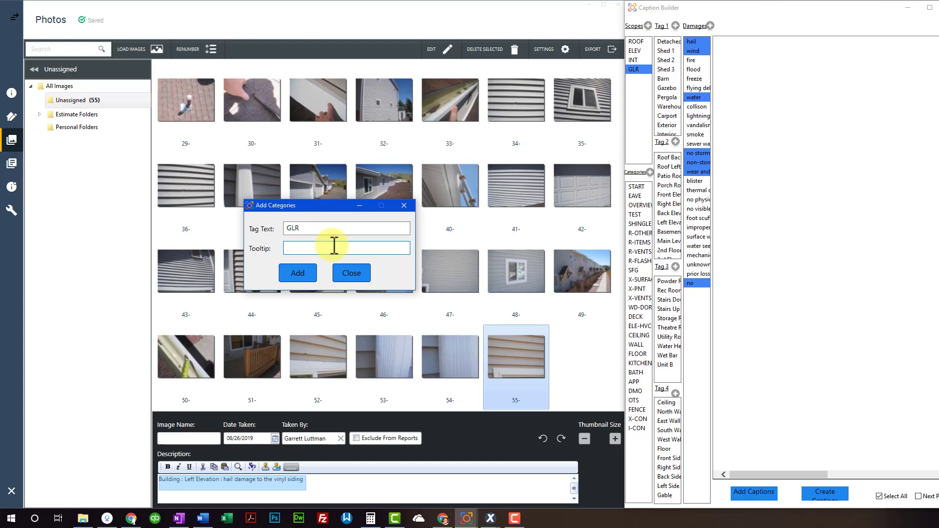
type("GLR")
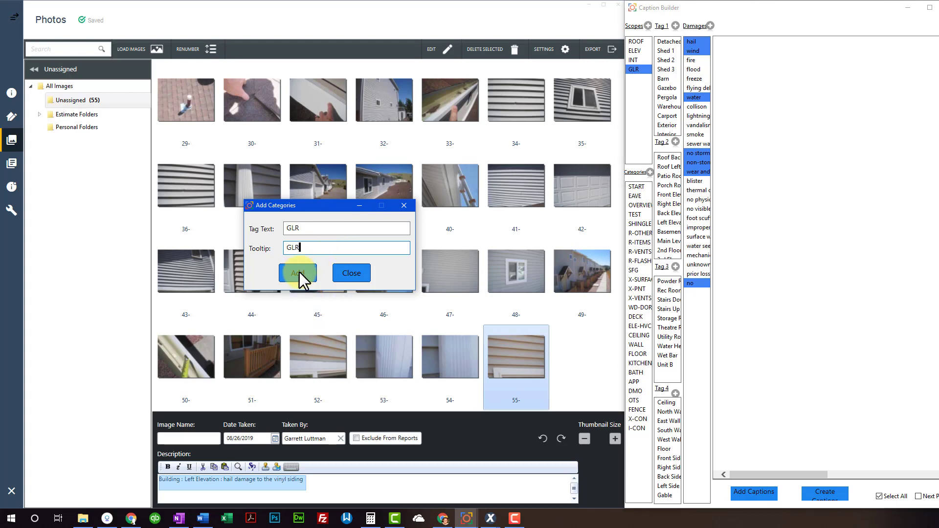
left_click(297, 273)
left_click(337, 275)
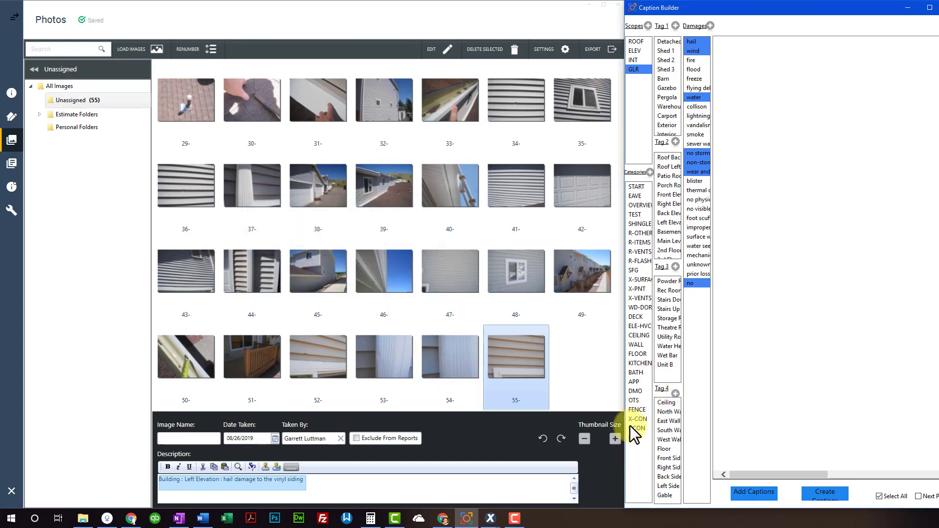
Save 'There is no subrogation potential as the cause of loss is weather related.' as a GLR caption
left_click(833, 490)
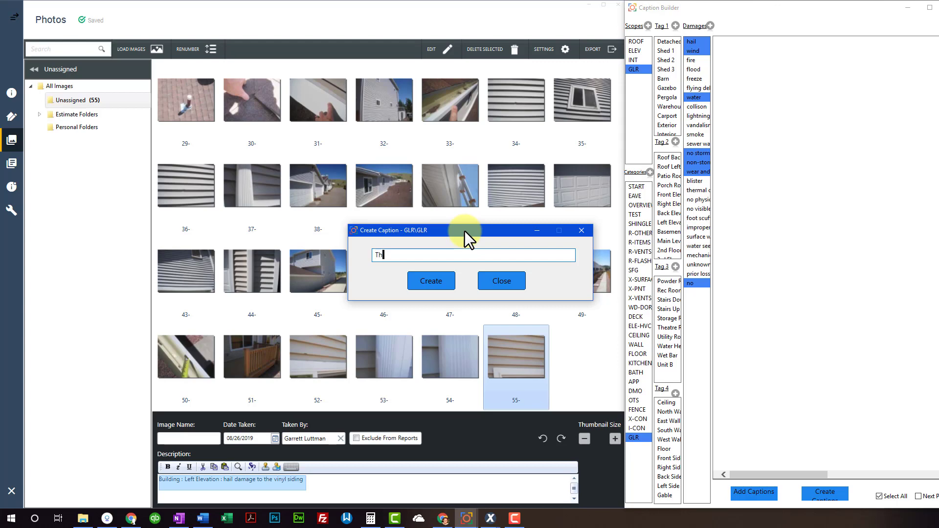
type("There is no subrogation potential as the cuase o")
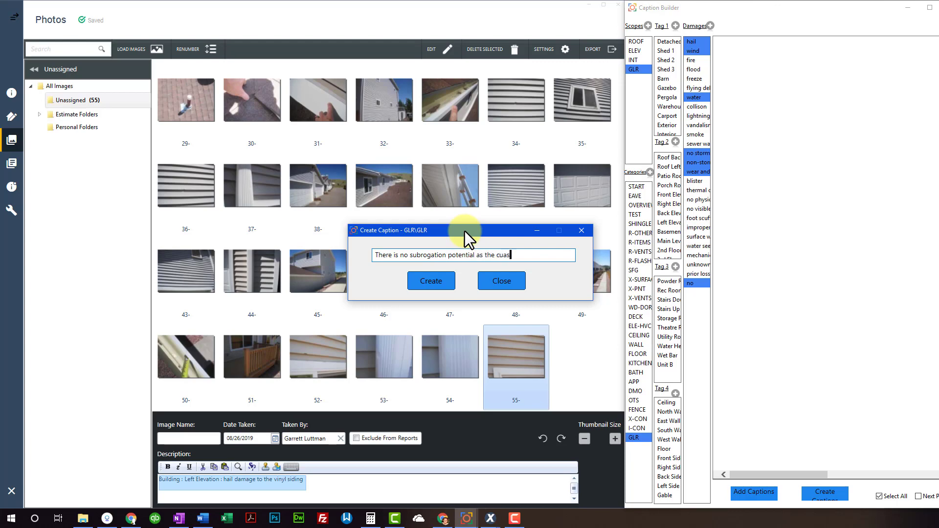
key("BackSpace")
key("BackSpace")
key("BackSpace")
key("BackSpace")
key("BackSpace")
key("BackSpace")
type("ause of loss is weather retla")
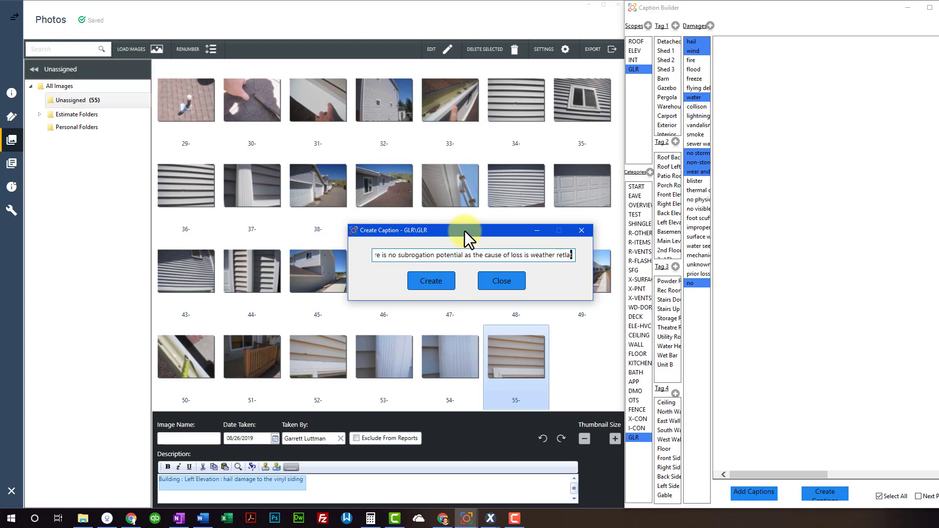
key("BackSpace")
key("BackSpace")
key("BackSpace")
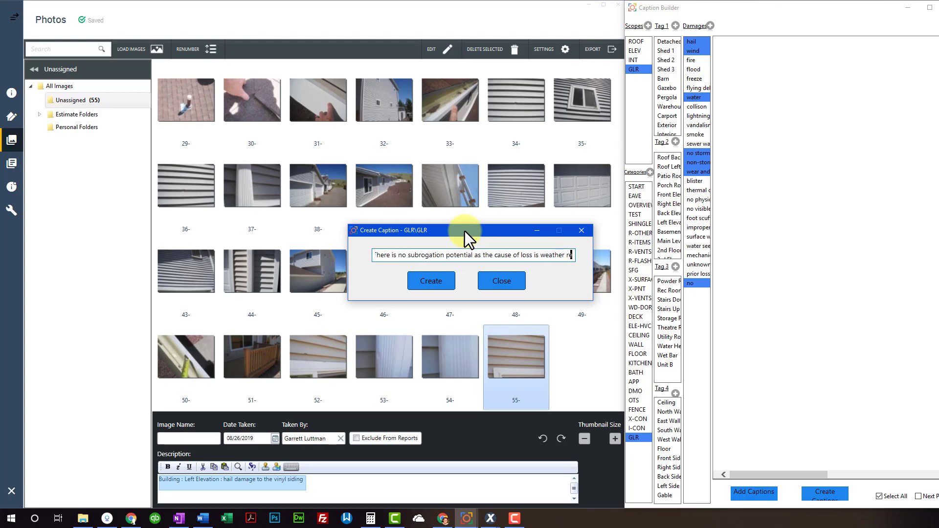
type("lated")
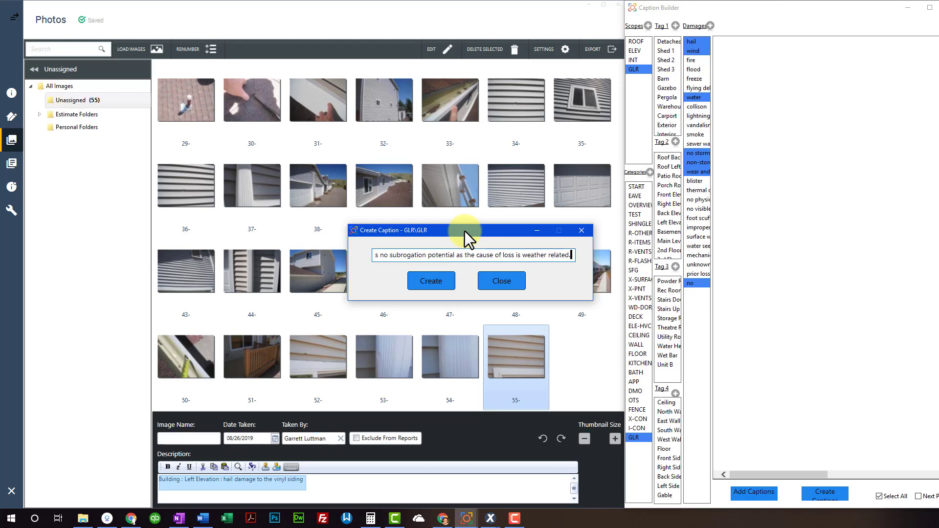
type(".")
left_click(431, 281)
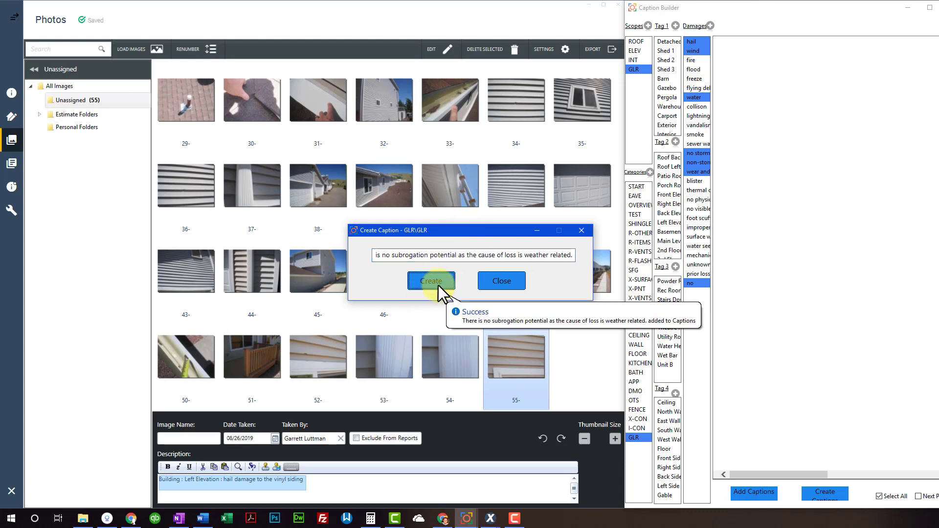
left_click(501, 281)
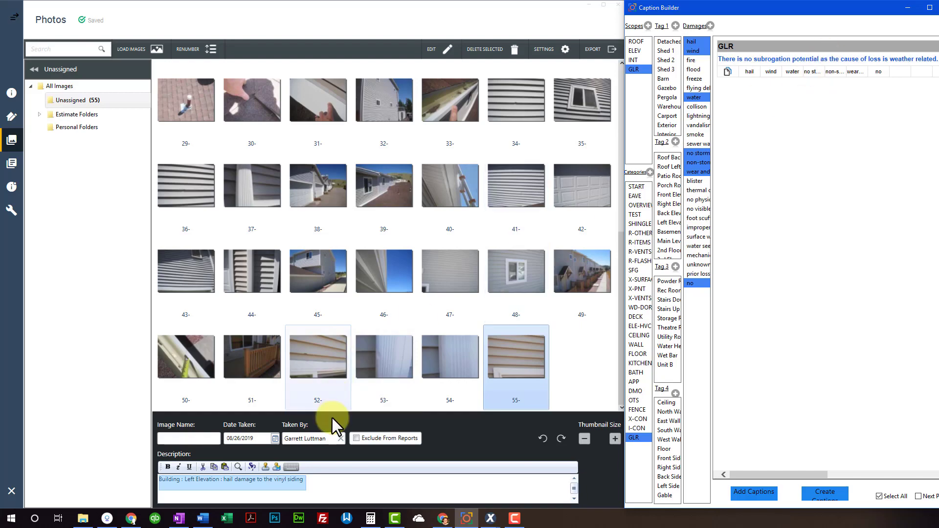
Insert the subrogation caption into the Word report below the Subrogation entry
left_click(203, 518)
left_click(267, 282)
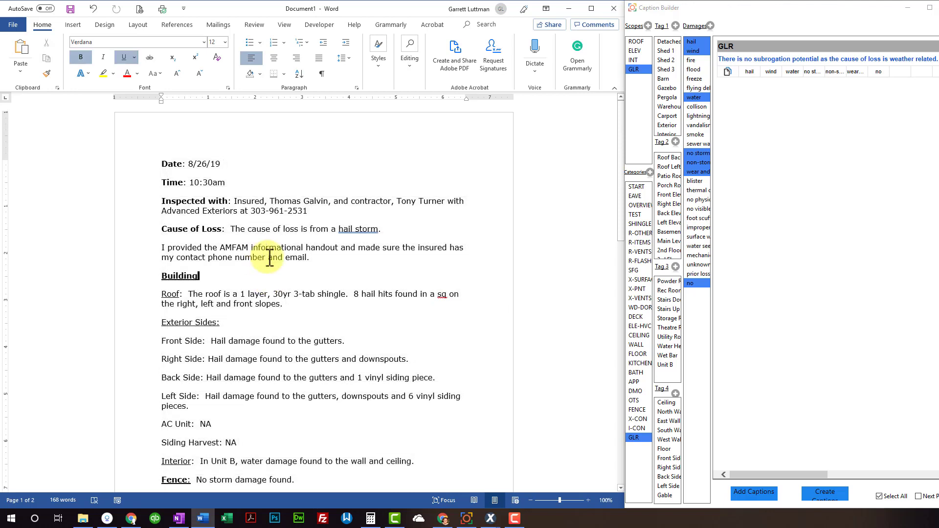
scroll(268, 251, "down", 10)
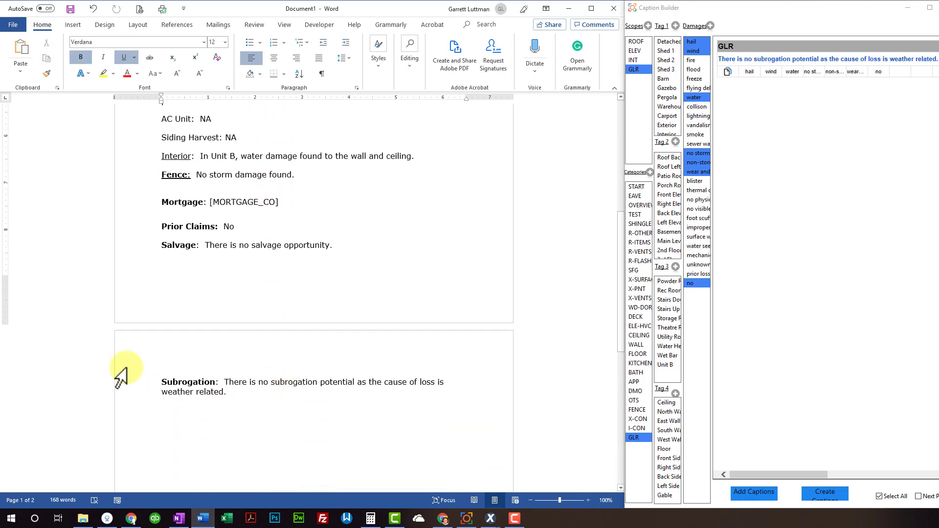
left_click(237, 400)
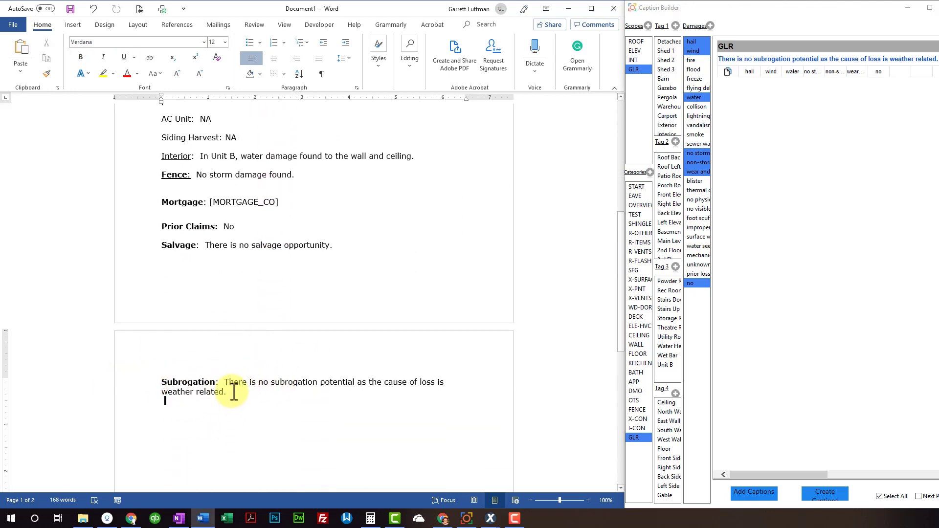
left_click(774, 56)
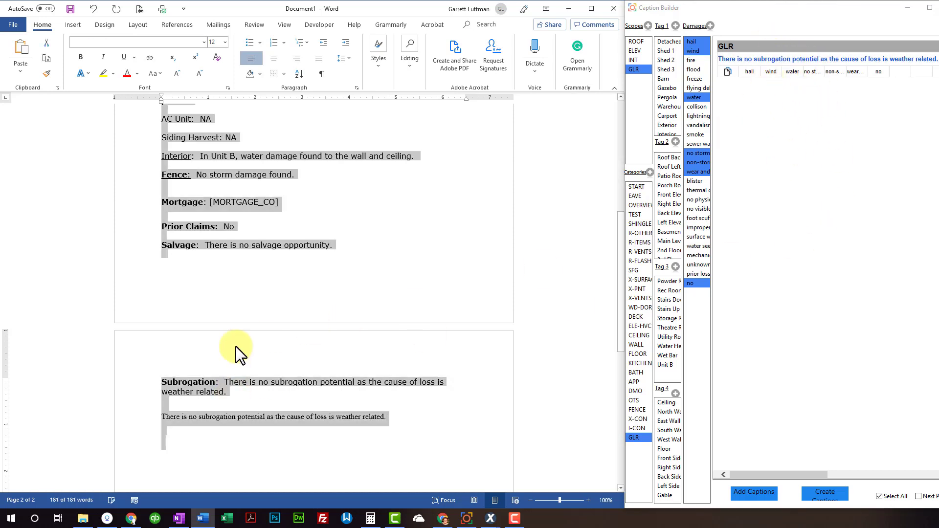
Delete the misplaced sentence copy, reinsert it beneath Subrogation, and select the Roof paragraph
left_click(260, 419)
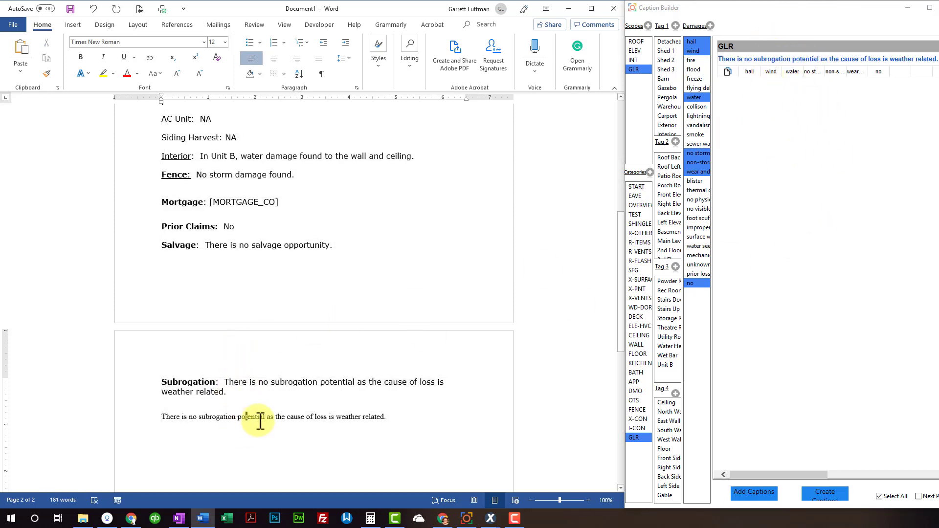
left_click(895, 496)
left_click(348, 453)
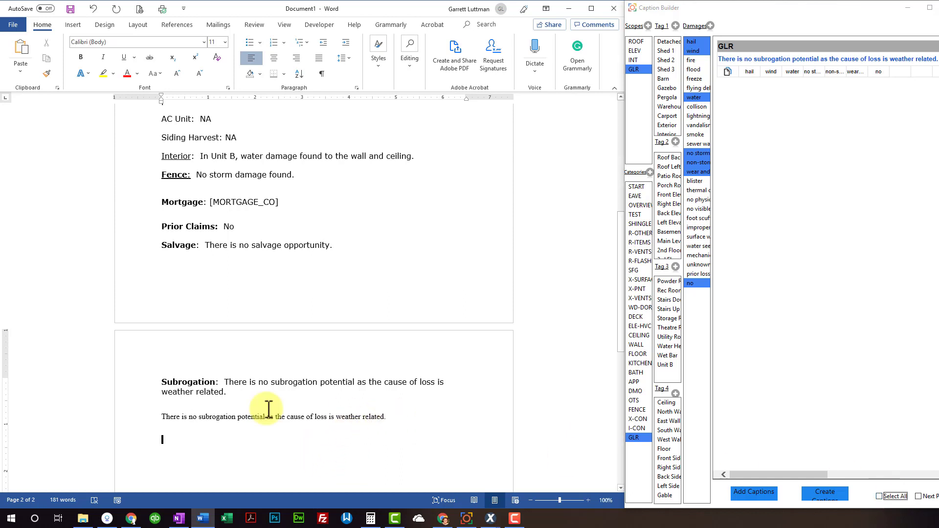
left_click_drag(157, 400, 171, 427)
key("Delete")
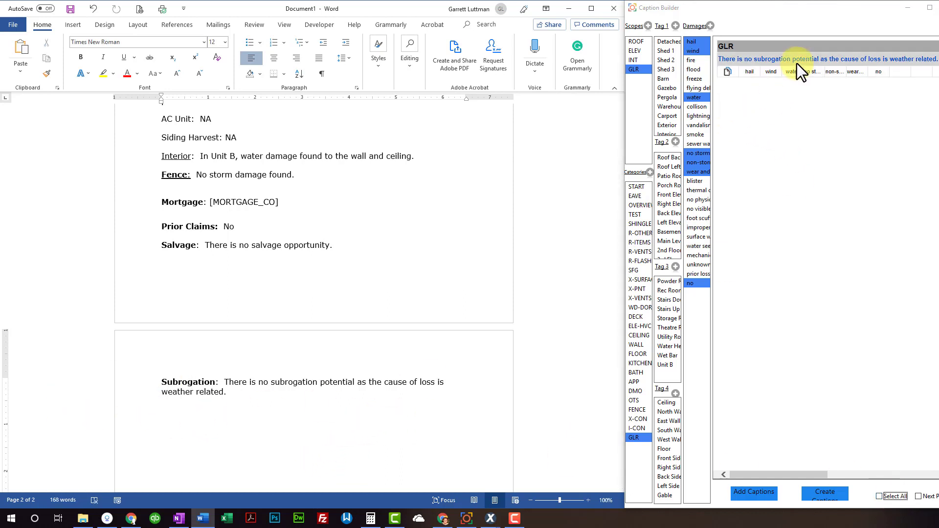
left_click(797, 60)
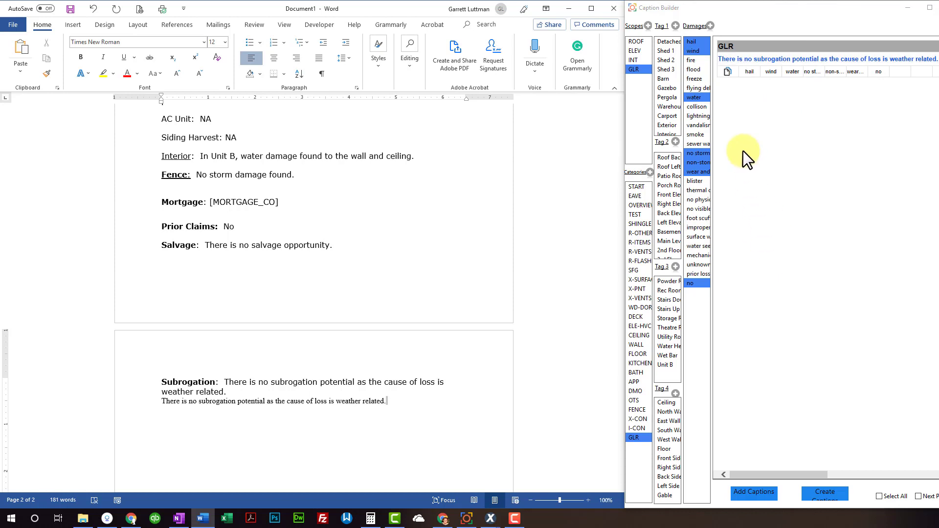
scroll(260, 289, "up", 6)
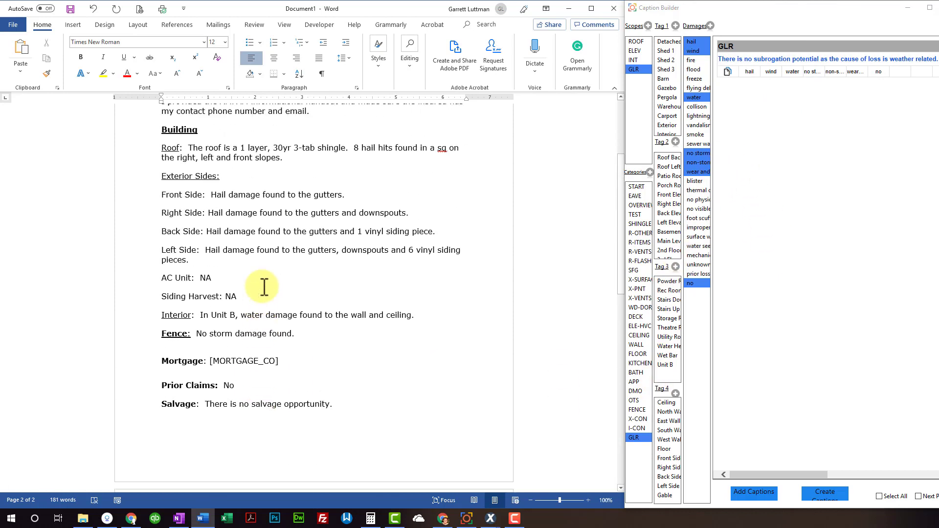
left_click_drag(189, 223, 294, 236)
key("ctrl+c")
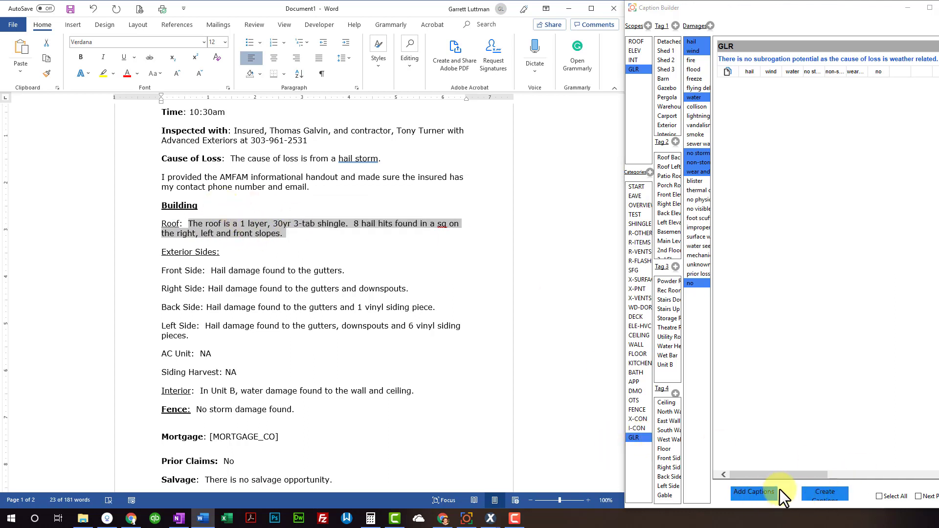
Paste the Roof text into a new caption and change the slopes to 'front, right, back and left slopes.'
left_click(835, 491)
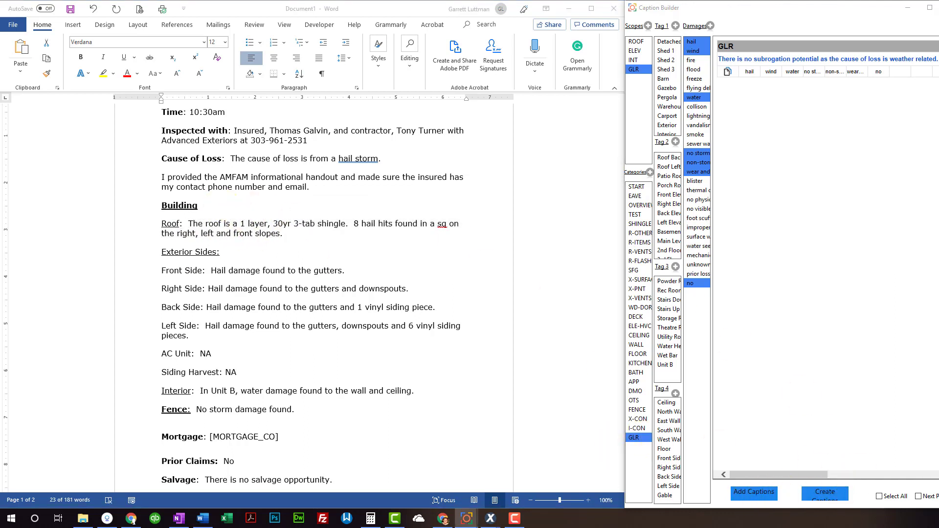
left_click(311, 263)
key("ctrl+v")
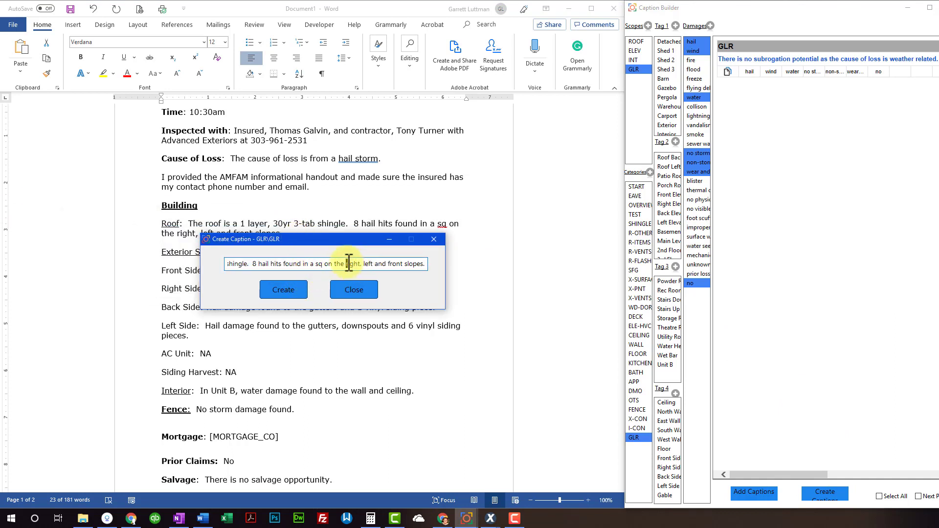
type("front, right,")
key("Right")
key("Right")
key("Right")
key("Right")
key("Right")
key("Right")
key("Right")
key("Right")
key("Right")
key("Right")
key("Right")
key("Right")
key("Right")
key("Right")
key("Right")
key("Delete")
key("Delete")
key("Delete")
key("Delete")
key("Delete")
key("Delete")
key("Delete")
key("Delete")
key("Delete")
key("Delete")
key("Delete")
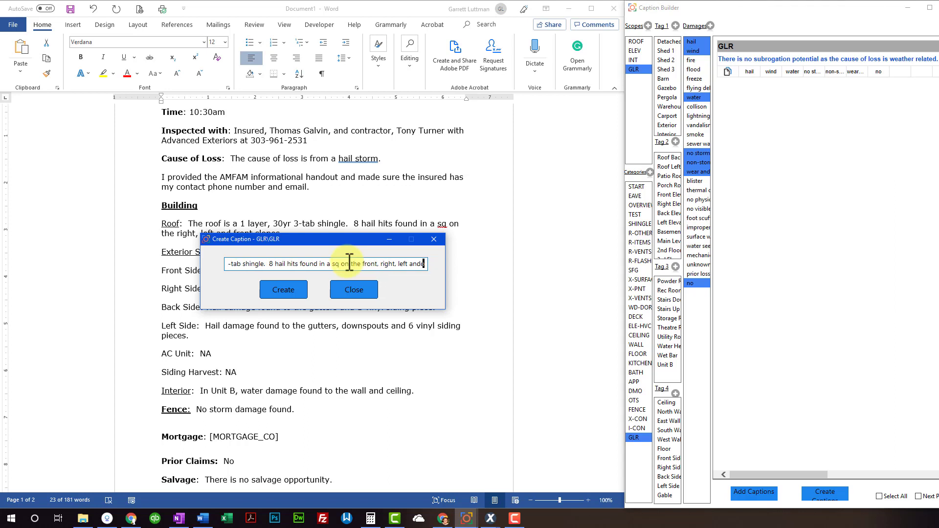
key("BackSpace")
key("BackSpace")
key("BackSpace")
key("BackSpace")
key("BackSpace")
key("BackSpace")
key("BackSpace")
key("BackSpace")
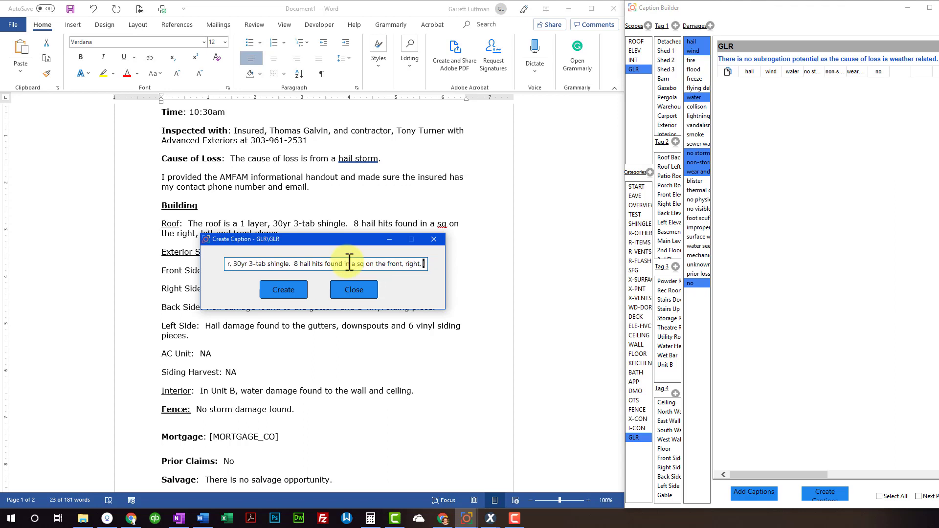
type("ba")
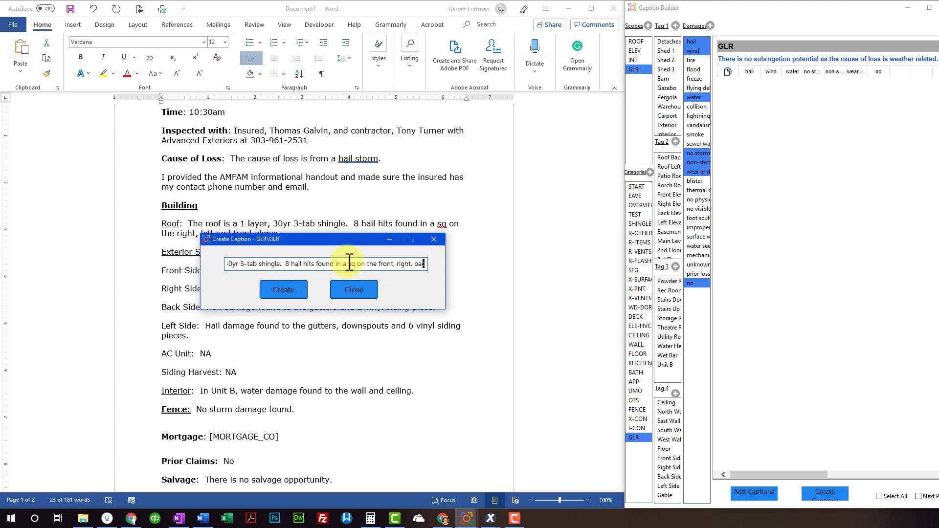
type("ck and left")
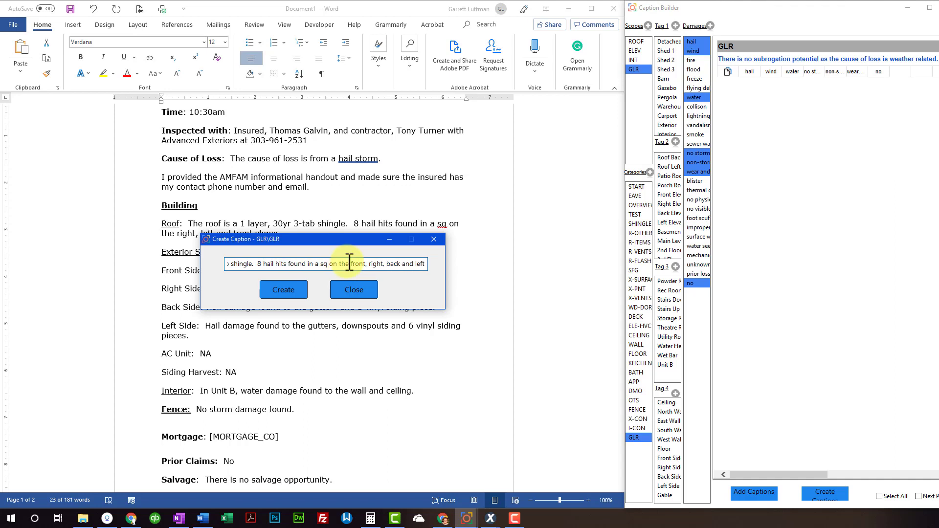
type(" slopes.")
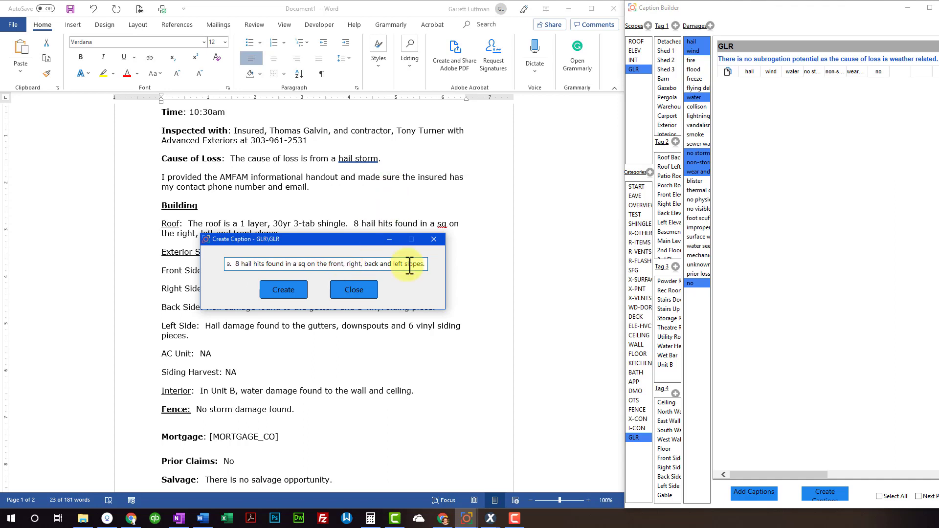
Change 'sq' to 'square' and '3-tab' to 'laminate', then save the roof caption
left_click_drag(410, 266, 492, 284)
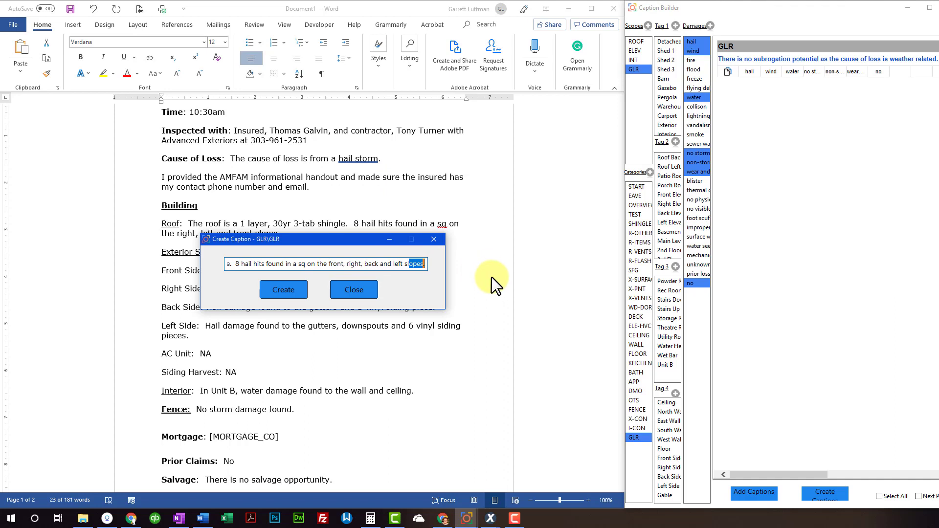
left_click(308, 263)
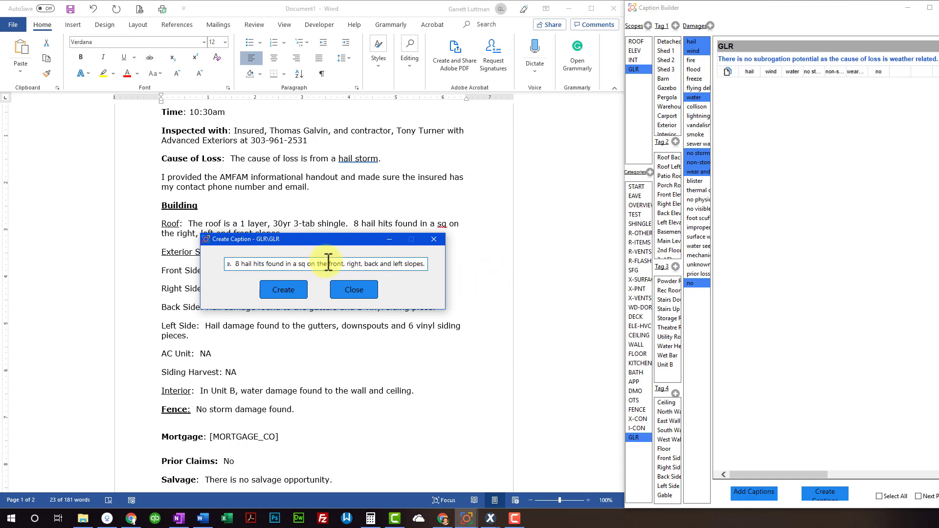
type("uare")
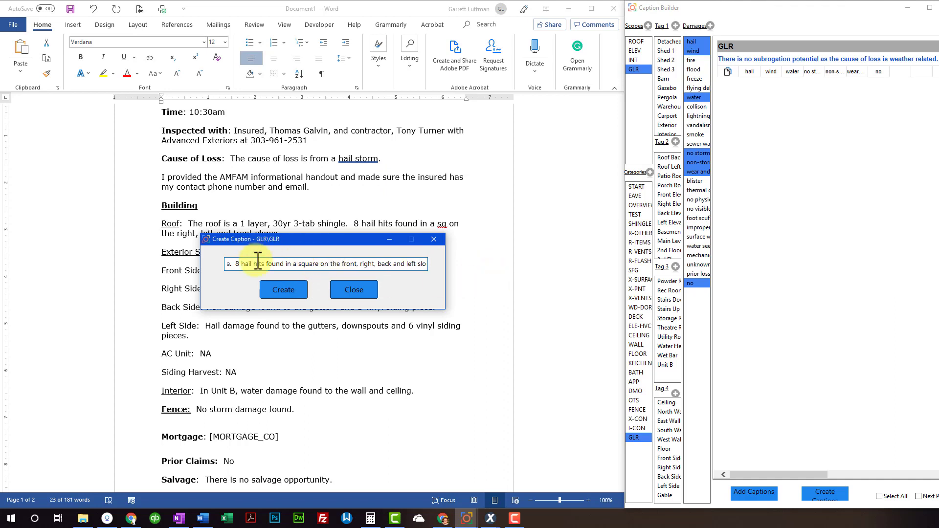
left_click_drag(258, 264, 306, 264)
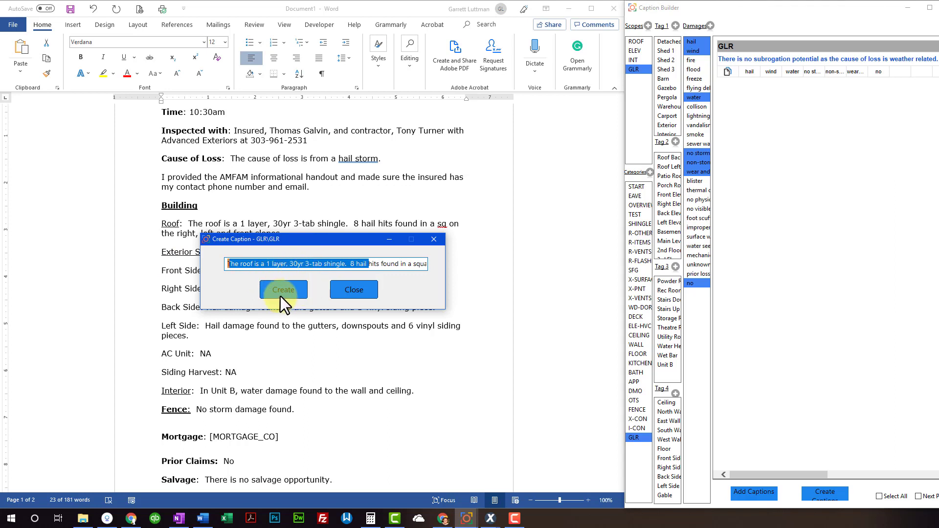
left_click(319, 265)
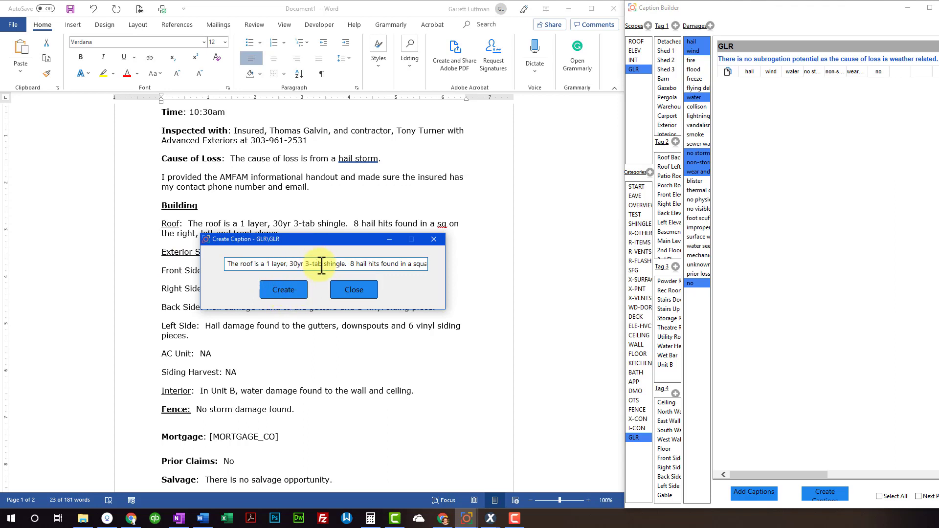
left_click_drag(322, 264, 306, 265)
type("laminate")
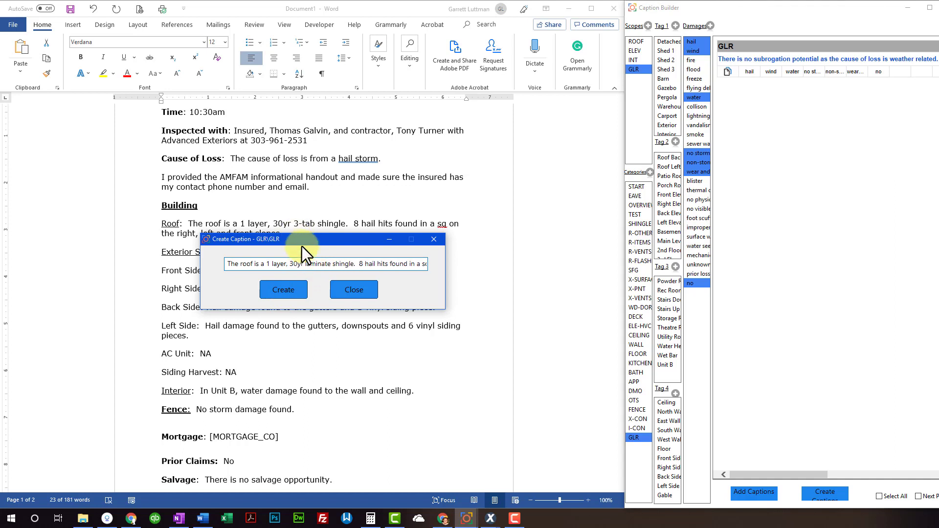
left_click(289, 288)
left_click(358, 289)
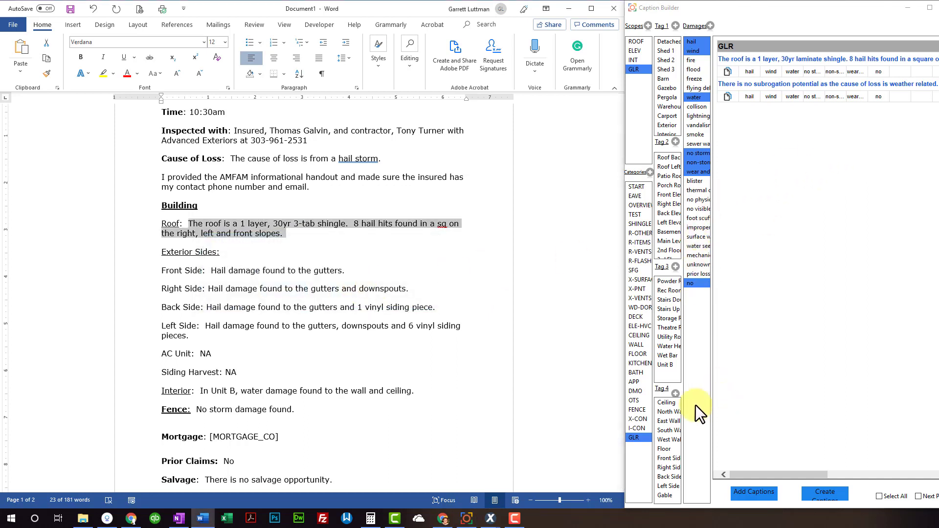
Replace the Word Roof paragraph with the 30yr laminate-shingle caption and add a blank line after it
left_click(636, 436)
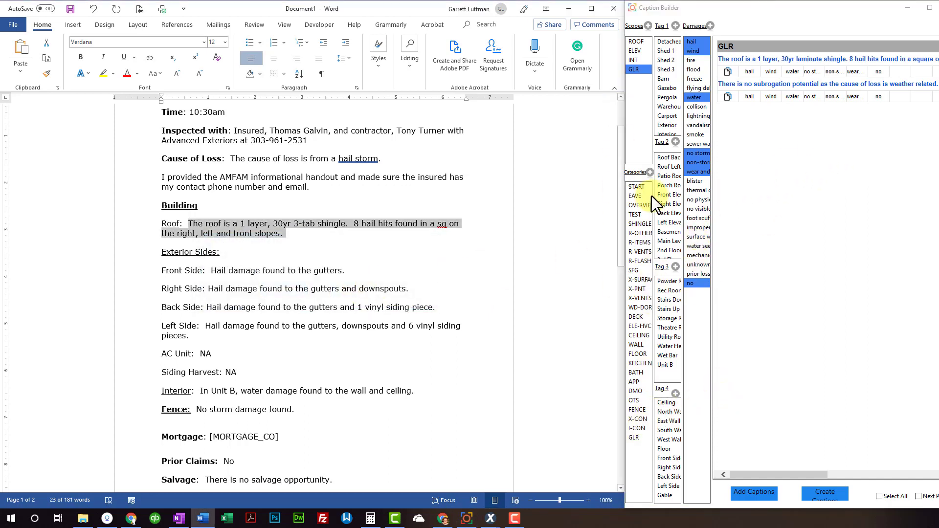
left_click(637, 69)
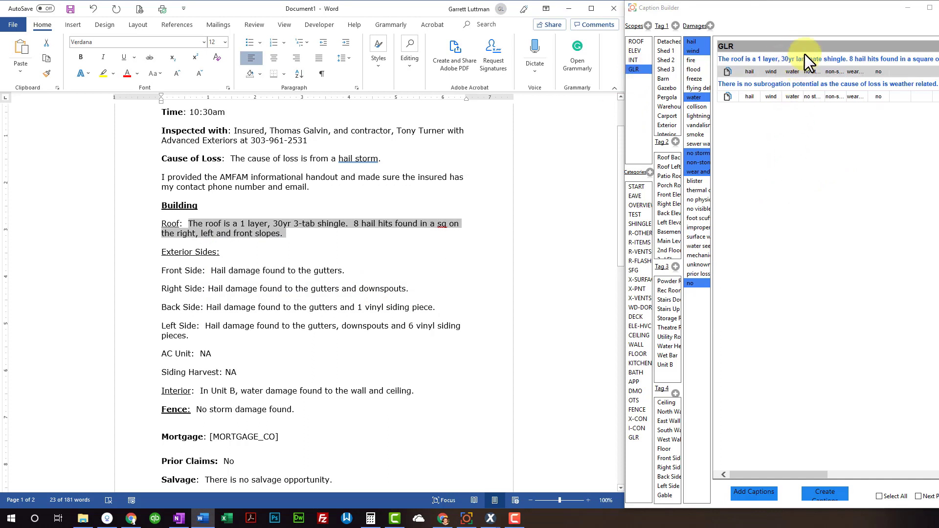
left_click(209, 225)
triple_click(189, 226)
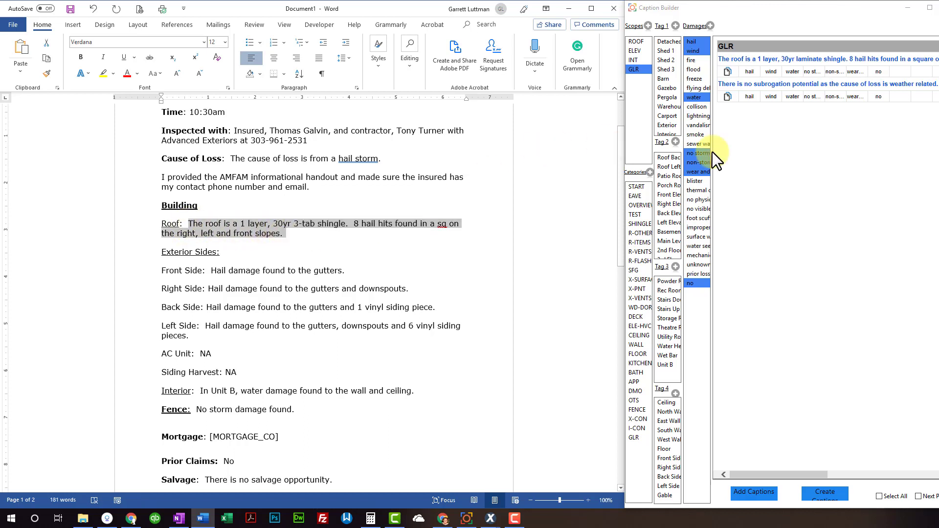
left_click(795, 61)
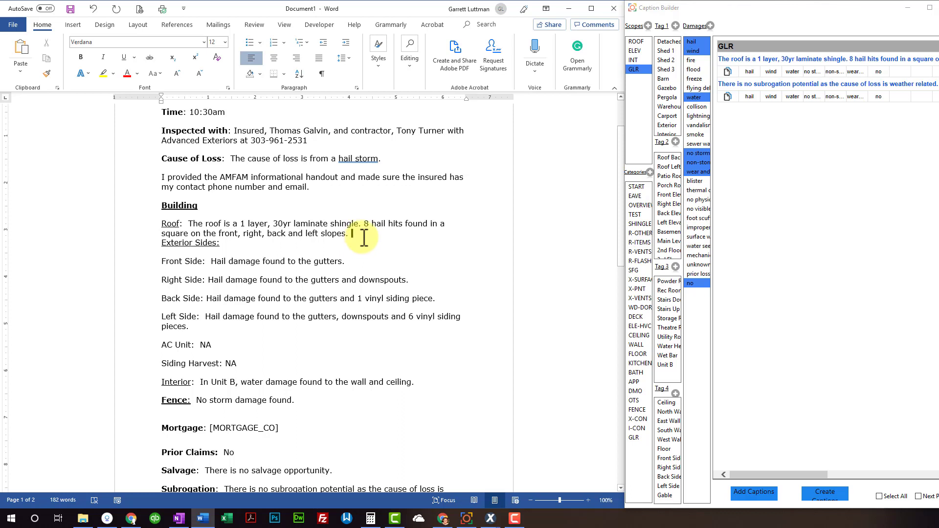
key("Return")
scroll(390, 329, "down", 3)
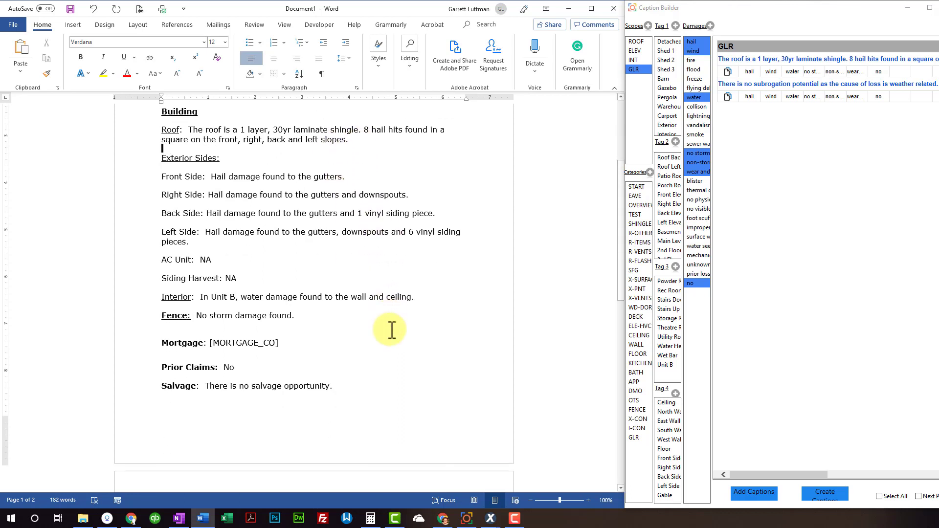